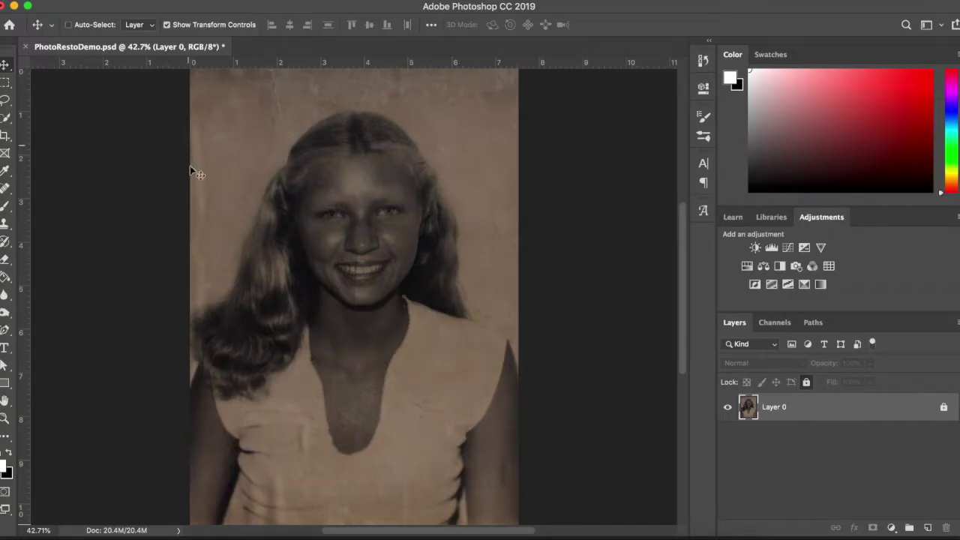
{"action": "scroll", "coordinate": [184, 225], "scroll_direction": "down", "scroll_amount": 3}
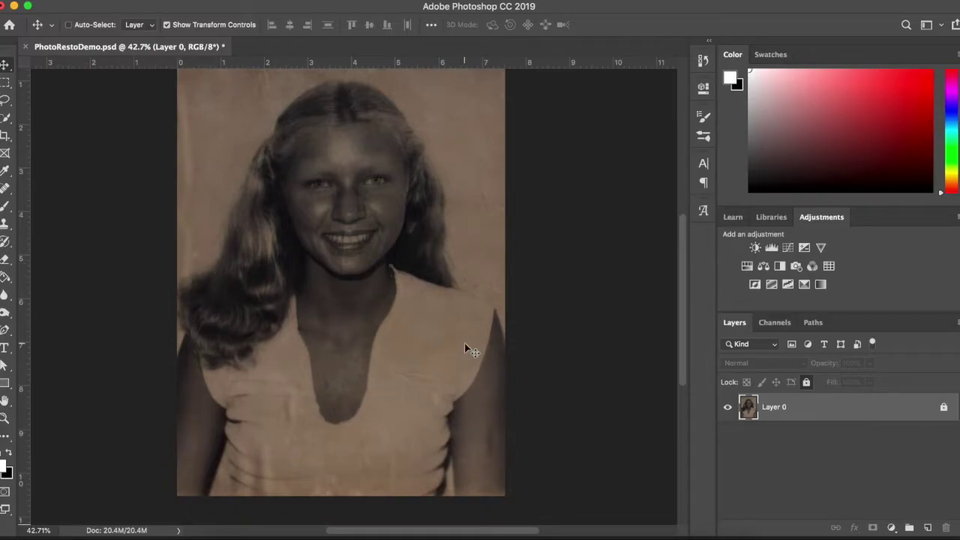
{"action": "scroll", "coordinate": [465, 342], "scroll_direction": "up", "scroll_amount": 2}
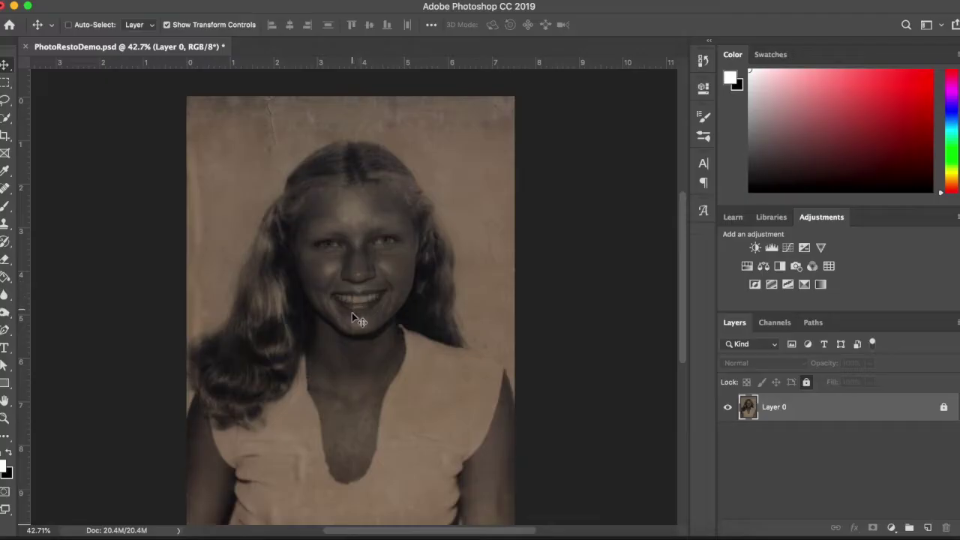
{"action": "scroll", "coordinate": [352, 332], "scroll_direction": "down", "scroll_amount": 2}
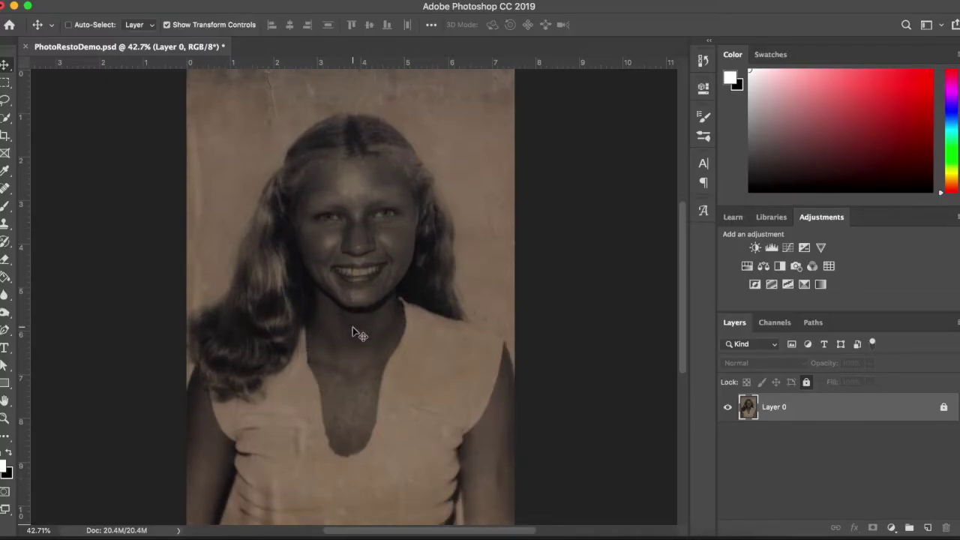
{"action": "scroll", "coordinate": [353, 332], "scroll_direction": "left", "scroll_amount": 1}
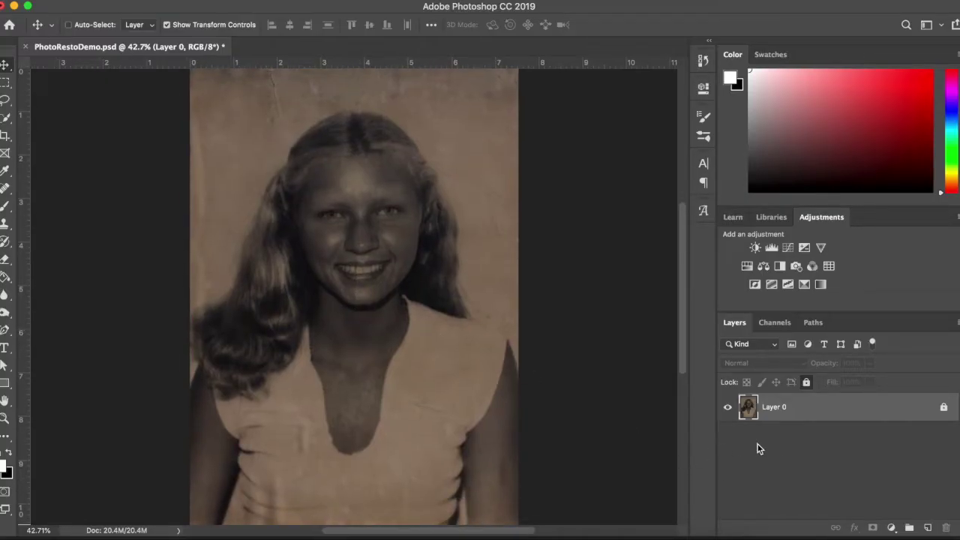
Add a new empty layer above Layer 0 and name it "Retouch Layer".
{"action": "left_click", "coordinate": [929, 529]}
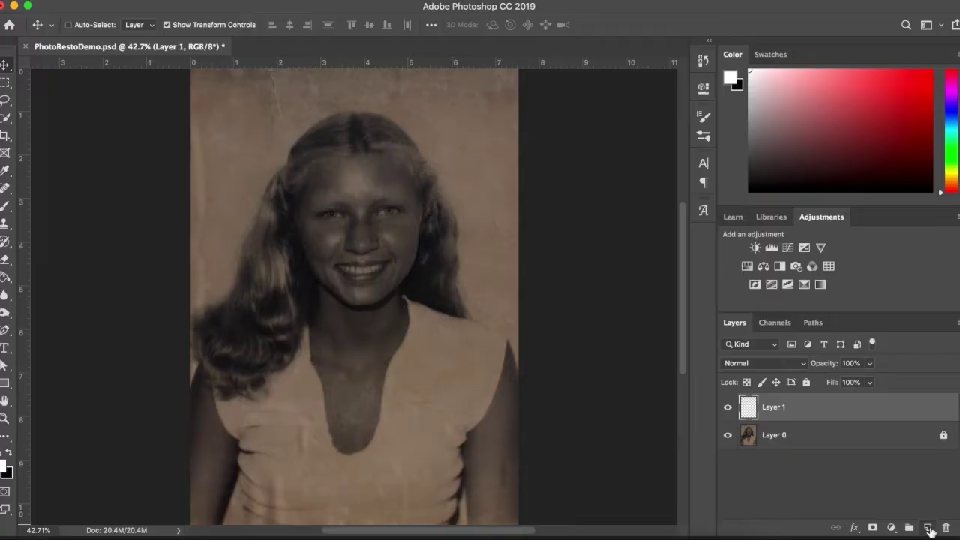
{"action": "double_click", "coordinate": [777, 409]}
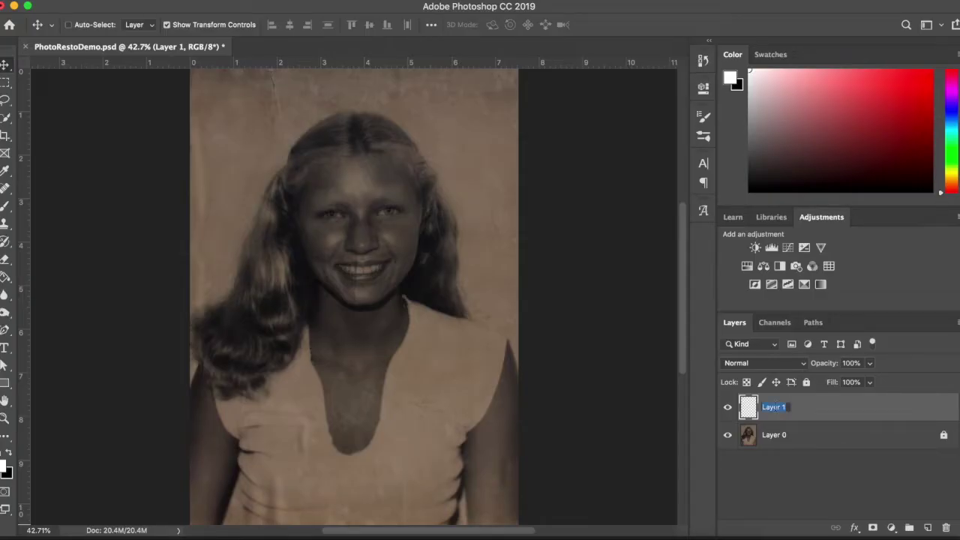
{"action": "type", "text": "Retouch Layer"}
{"action": "key", "text": "Return"}
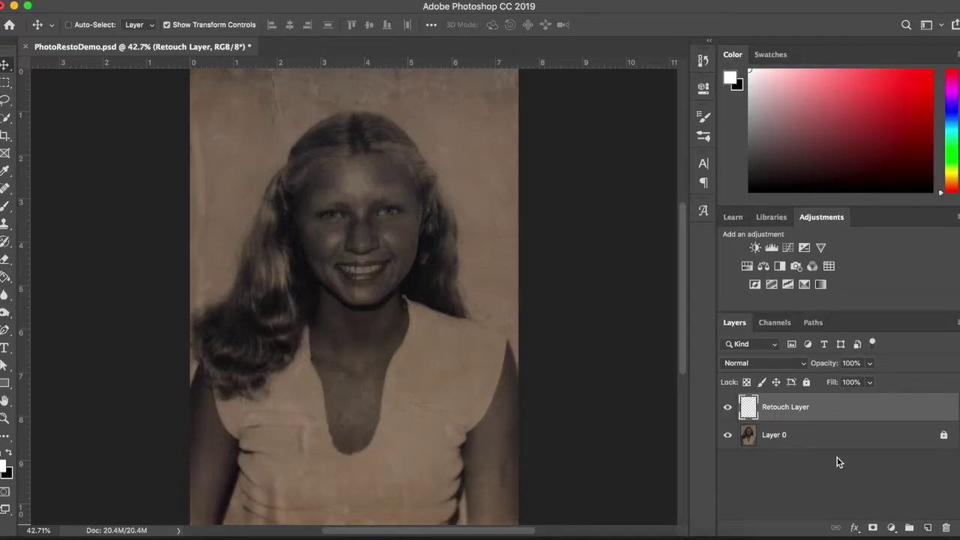
Unlock Layer 0, toggle the lock on the Retouch Layer on and off, and fully lock Layer 0 again.
{"action": "left_click", "coordinate": [943, 436]}
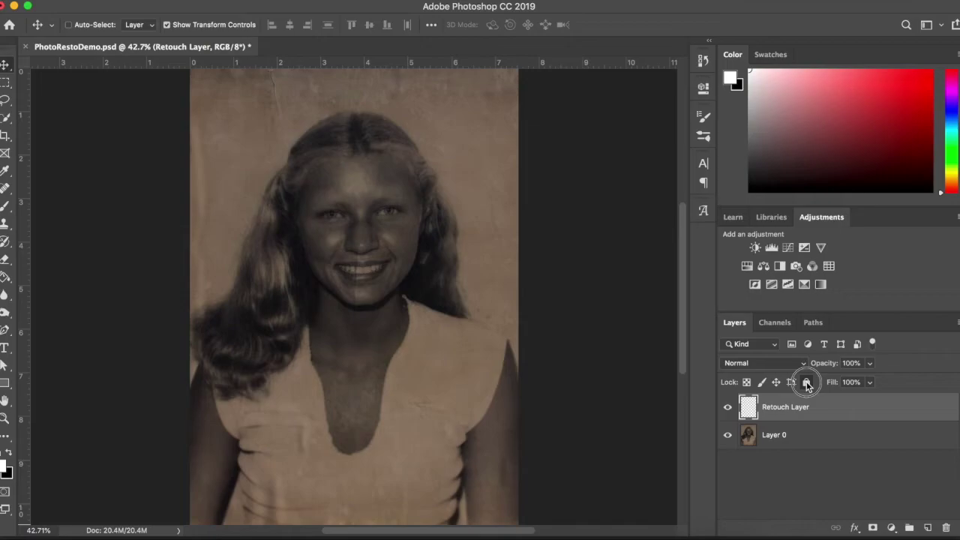
{"action": "left_click", "coordinate": [807, 382]}
{"action": "left_click", "coordinate": [807, 383]}
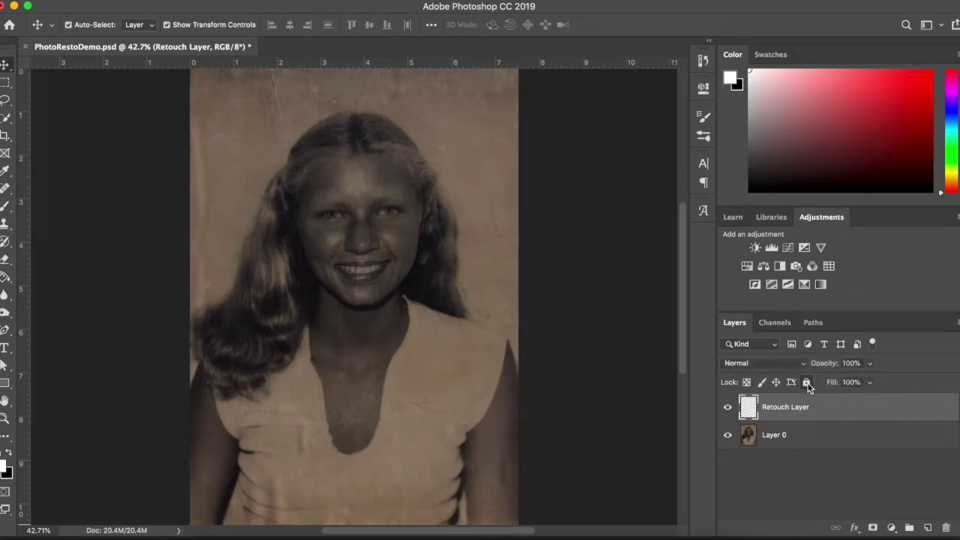
{"action": "left_click", "coordinate": [897, 439]}
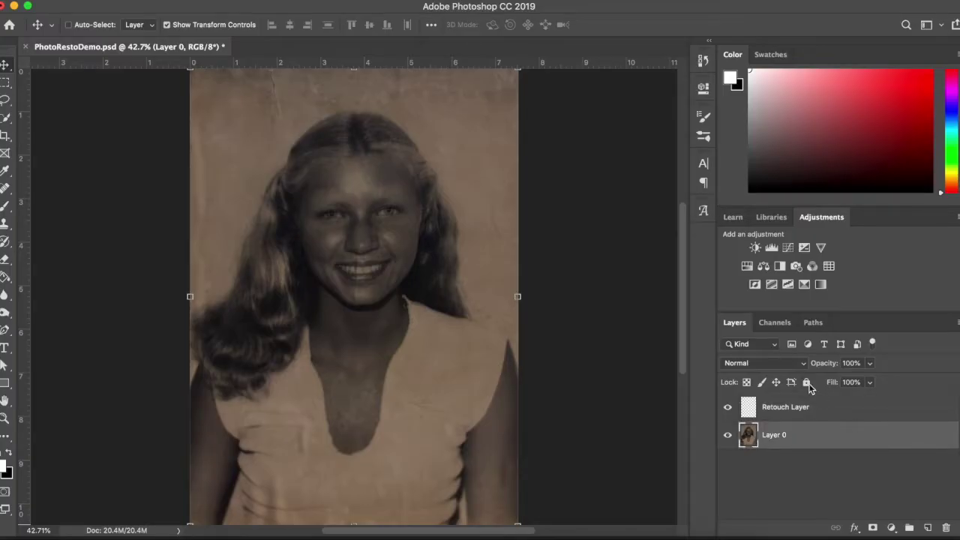
{"action": "left_click", "coordinate": [807, 383]}
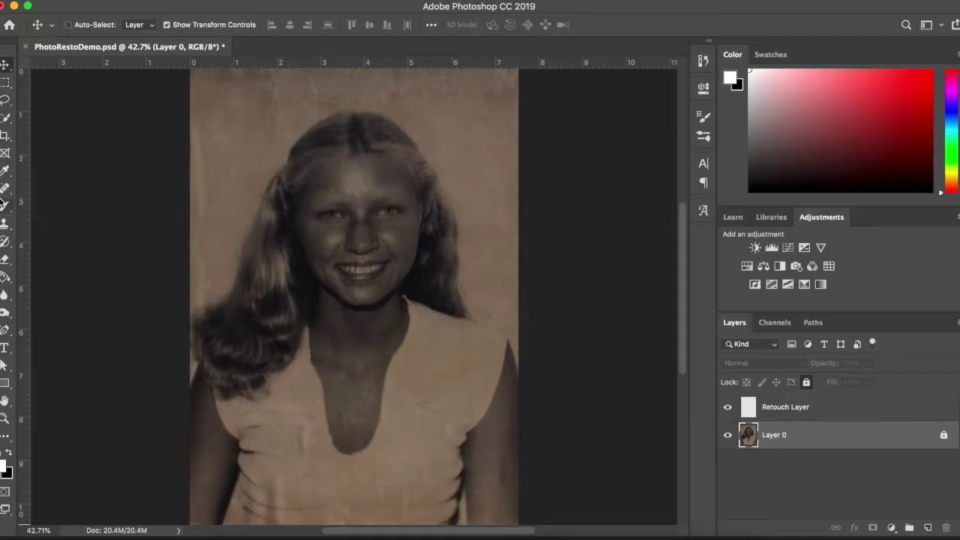
Try to heal a spot near the subject's hairline on the locked Layer 0 with the Spot Healing Brush.
{"action": "left_click", "coordinate": [5, 188]}
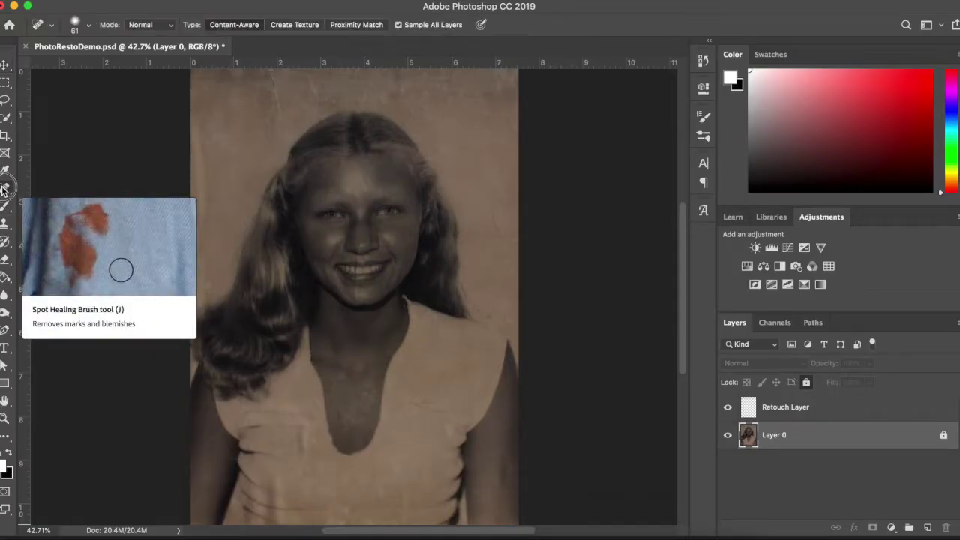
{"action": "left_click", "coordinate": [365, 155]}
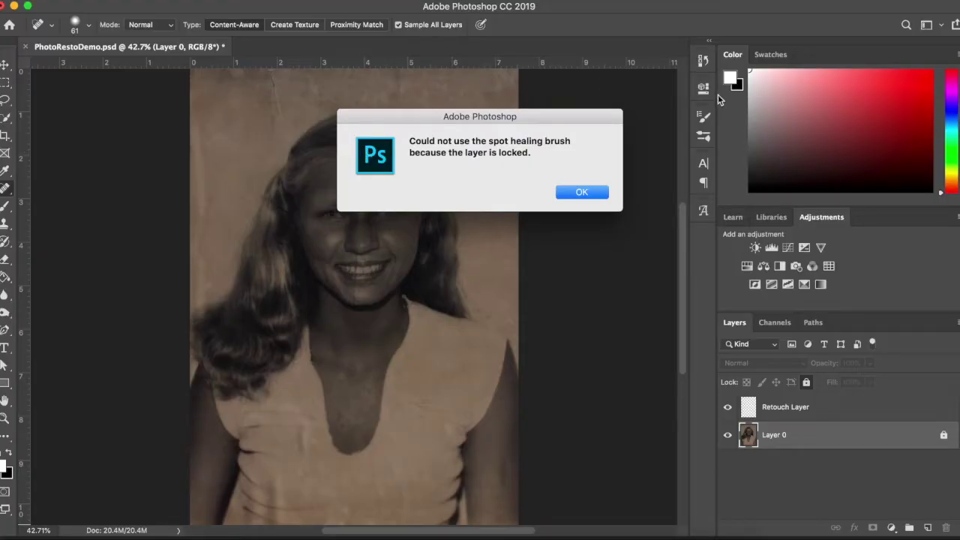
{"action": "left_click", "coordinate": [591, 193]}
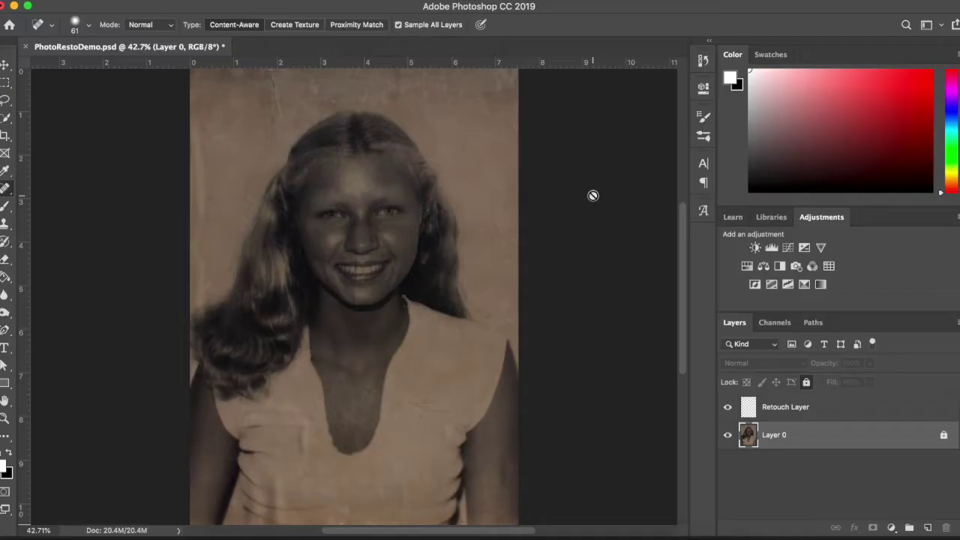
Target the Retouch Layer and set the healing brush to 99 px size and 15% hardness, sampling all layers.
{"action": "left_click", "coordinate": [824, 410]}
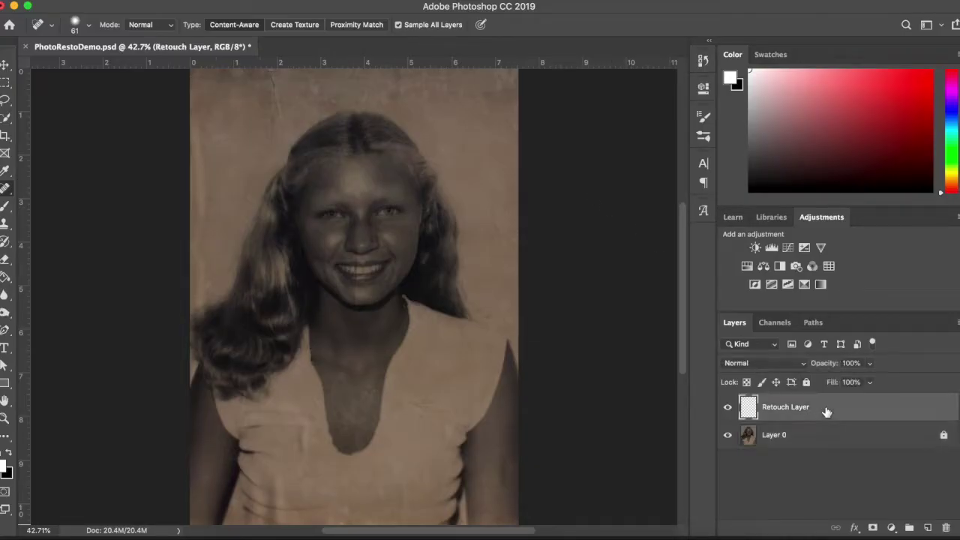
{"action": "left_click", "coordinate": [398, 25]}
{"action": "left_click", "coordinate": [398, 25]}
{"action": "left_click", "coordinate": [89, 26]}
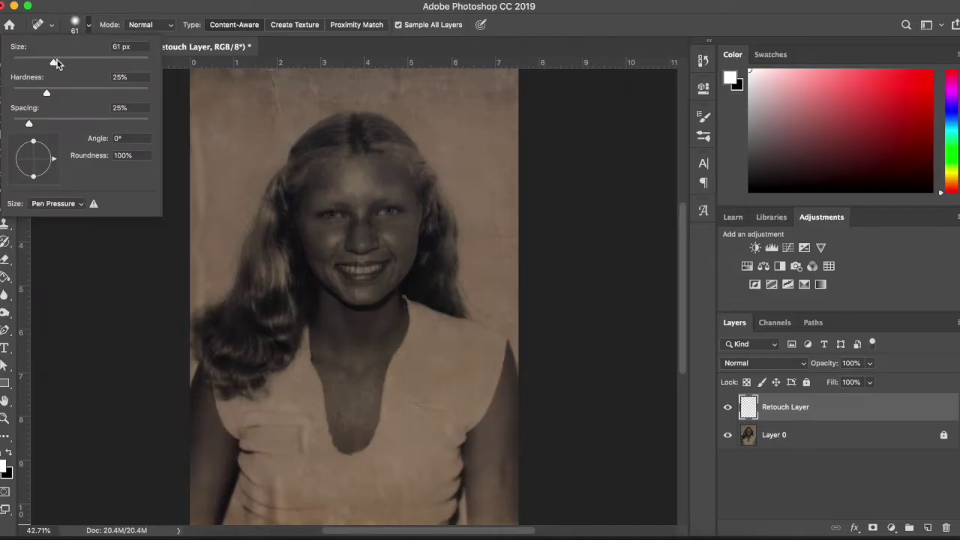
{"action": "left_click_drag", "start_coordinate": [61, 65], "coordinate": [80, 65]}
{"action": "left_click_drag", "start_coordinate": [47, 92], "coordinate": [33, 95]}
Heal the scratch above the hair and the marks on the backdrop on both sides of the head.
{"action": "left_click_drag", "start_coordinate": [280, 120], "coordinate": [269, 68]}
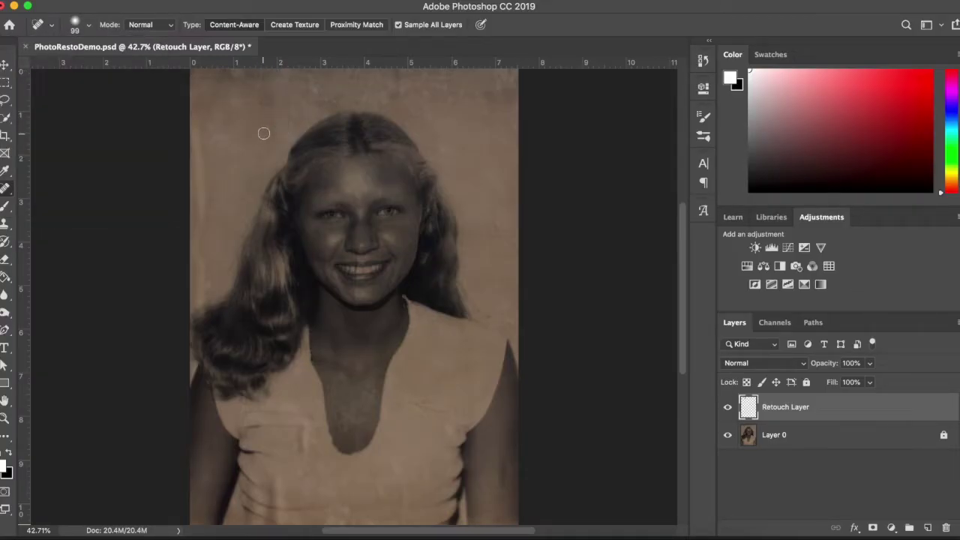
{"action": "left_click_drag", "start_coordinate": [225, 206], "coordinate": [246, 229]}
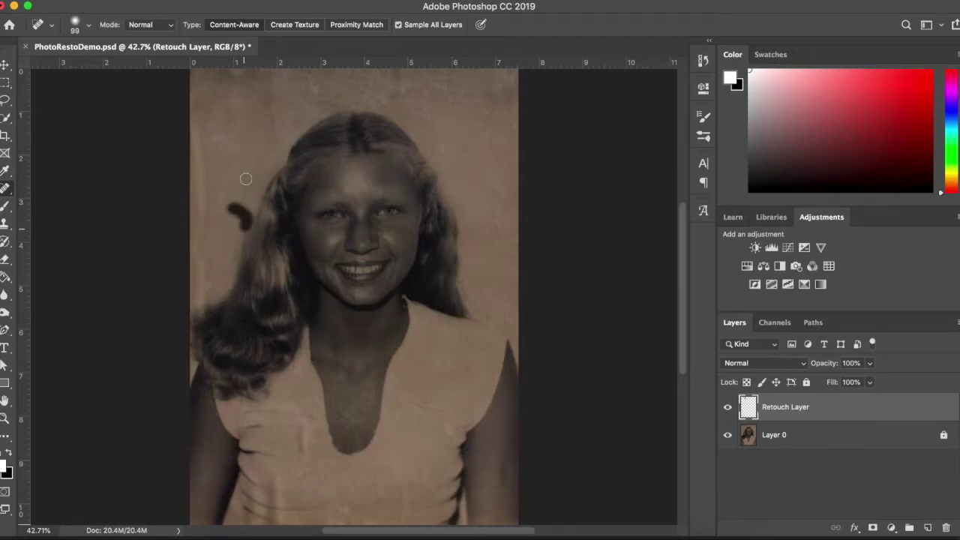
{"action": "left_click_drag", "start_coordinate": [227, 186], "coordinate": [250, 203]}
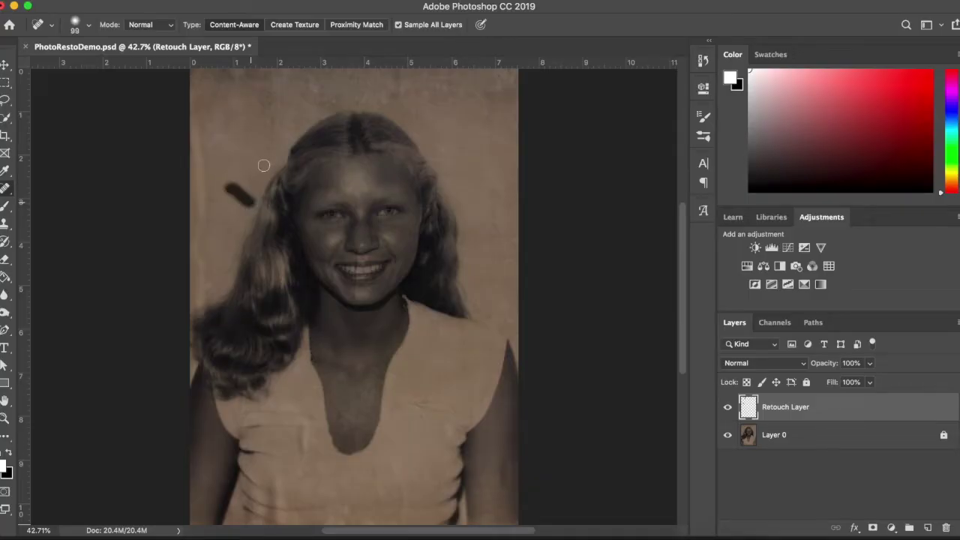
{"action": "mouse_move", "coordinate": [502, 233]}
{"action": "left_mouse_down"}
{"action": "mouse_move", "coordinate": [493, 214]}
{"action": "mouse_move", "coordinate": [508, 260]}
{"action": "left_mouse_up"}
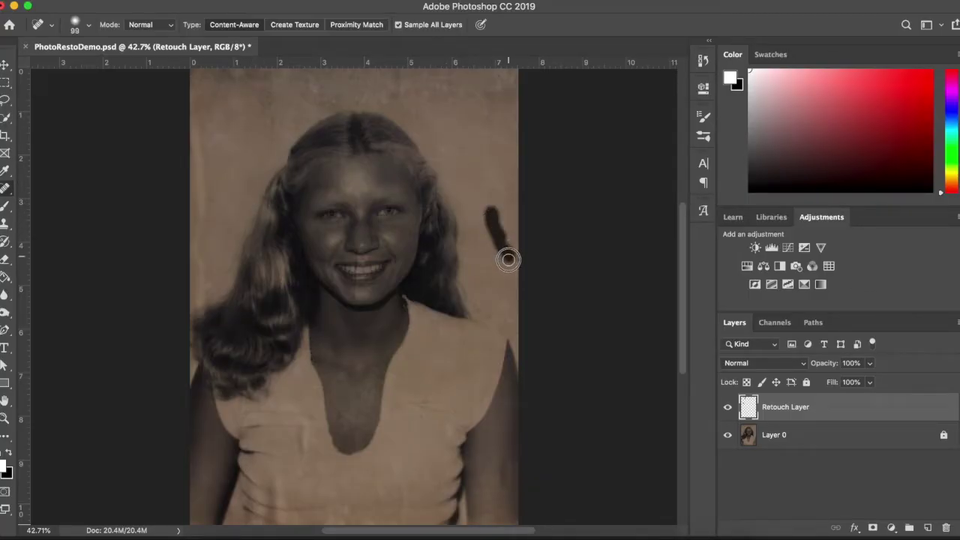
{"action": "left_click_drag", "start_coordinate": [492, 180], "coordinate": [507, 216]}
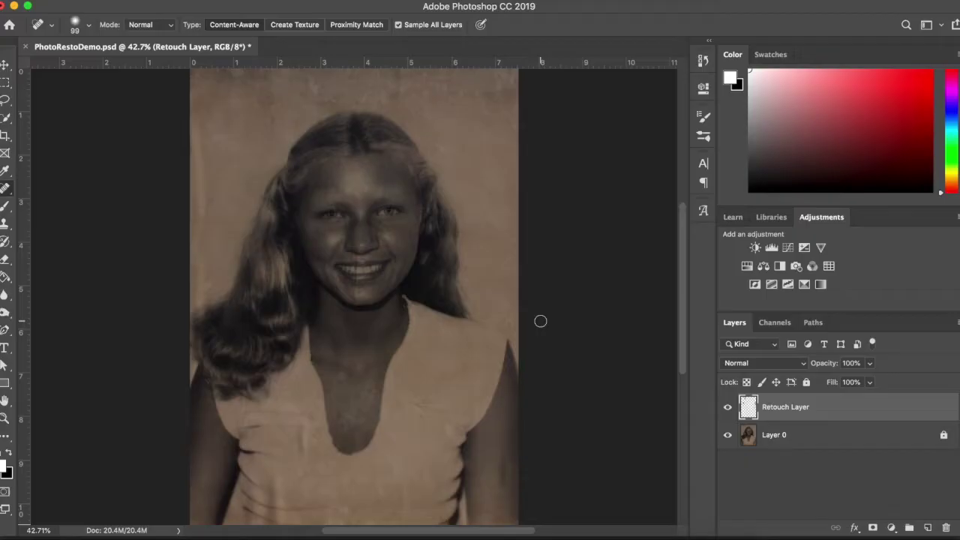
Heal the spots on the backdrop above the head and the marks on the blouse and the arm at right.
{"action": "left_click", "coordinate": [369, 105]}
{"action": "left_click", "coordinate": [357, 75]}
{"action": "left_click_drag", "start_coordinate": [357, 75], "coordinate": [384, 75]}
{"action": "mouse_move", "coordinate": [405, 404]}
{"action": "left_mouse_down"}
{"action": "mouse_move", "coordinate": [444, 404]}
{"action": "mouse_move", "coordinate": [417, 414]}
{"action": "left_mouse_up"}
{"action": "left_click_drag", "start_coordinate": [503, 455], "coordinate": [503, 493]}
{"action": "mouse_move", "coordinate": [303, 473]}
{"action": "left_mouse_down"}
{"action": "mouse_move", "coordinate": [301, 430]}
{"action": "mouse_move", "coordinate": [315, 447]}
{"action": "left_mouse_up"}
Heal the streaks along the photo's left edge, the remaining blemishes in the upper backdrop, near the right shoulder, and on the lower blouse.
{"action": "mouse_move", "coordinate": [195, 118]}
{"action": "left_mouse_down"}
{"action": "mouse_move", "coordinate": [205, 296]}
{"action": "mouse_move", "coordinate": [195, 296]}
{"action": "mouse_move", "coordinate": [185, 122]}
{"action": "mouse_move", "coordinate": [191, 196]}
{"action": "left_mouse_up"}
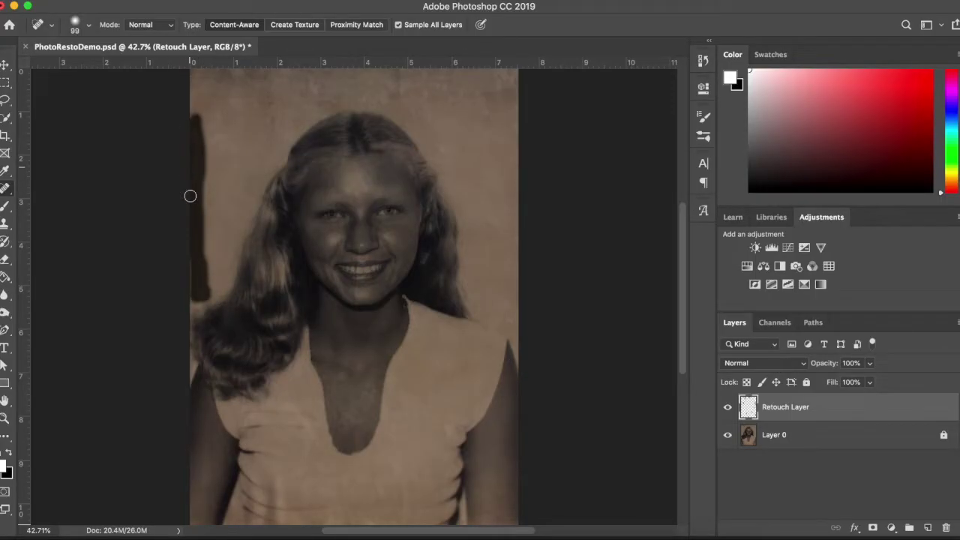
{"action": "mouse_move", "coordinate": [191, 196]}
{"action": "left_mouse_down"}
{"action": "mouse_move", "coordinate": [206, 187]}
{"action": "mouse_move", "coordinate": [208, 286]}
{"action": "left_mouse_up"}
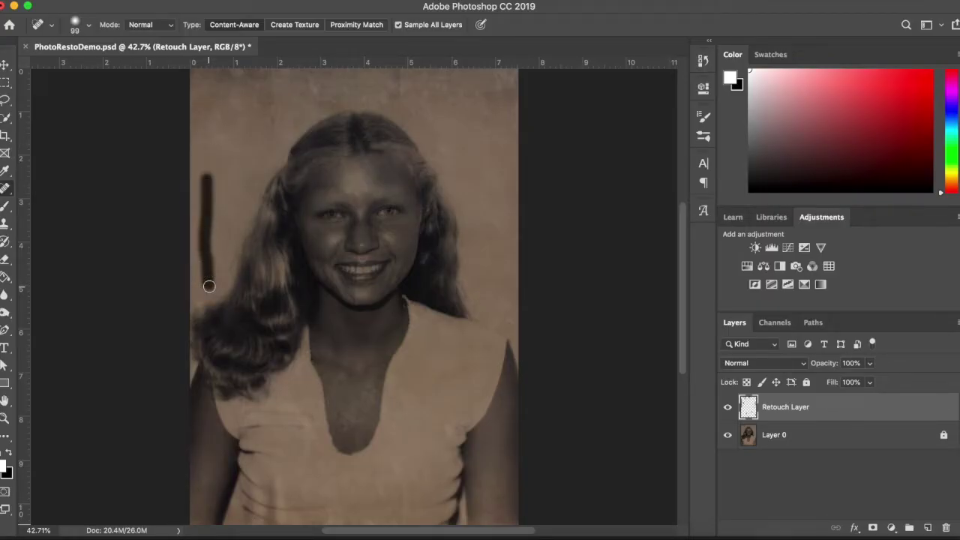
{"action": "mouse_move", "coordinate": [217, 130]}
{"action": "left_mouse_down"}
{"action": "mouse_move", "coordinate": [223, 146]}
{"action": "mouse_move", "coordinate": [214, 120]}
{"action": "left_mouse_up"}
{"action": "left_click_drag", "start_coordinate": [268, 152], "coordinate": [269, 118]}
{"action": "mouse_move", "coordinate": [413, 114]}
{"action": "left_mouse_down"}
{"action": "mouse_move", "coordinate": [396, 97]}
{"action": "mouse_move", "coordinate": [358, 88]}
{"action": "mouse_move", "coordinate": [371, 92]}
{"action": "mouse_move", "coordinate": [306, 100]}
{"action": "left_mouse_up"}
{"action": "left_click_drag", "start_coordinate": [484, 110], "coordinate": [525, 113]}
{"action": "left_click_drag", "start_coordinate": [503, 313], "coordinate": [512, 326]}
{"action": "left_click", "coordinate": [380, 504]}
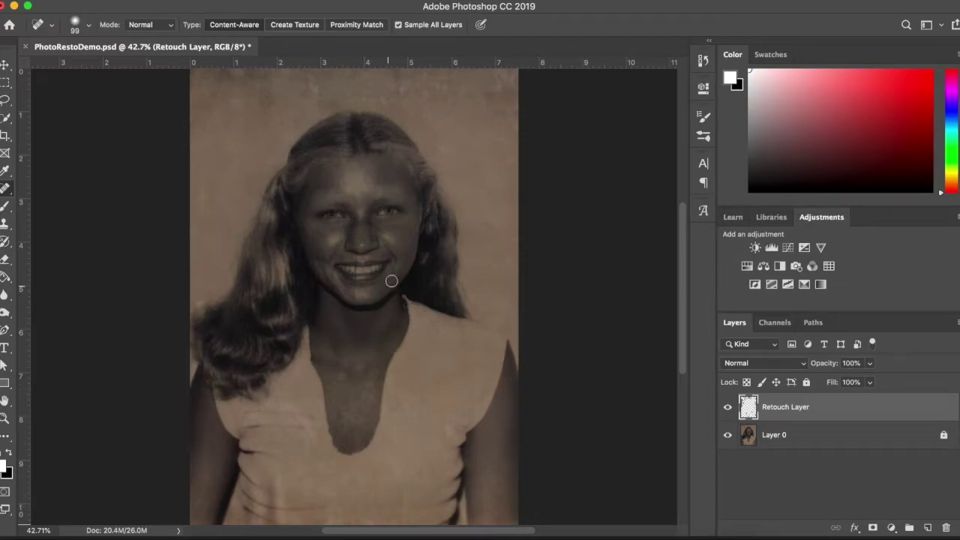
Heal the shiny spot on the nose tip and the marks on the neck and along the jaw.
{"action": "scroll", "coordinate": [391, 280], "scroll_direction": "up", "scroll_amount": 5}
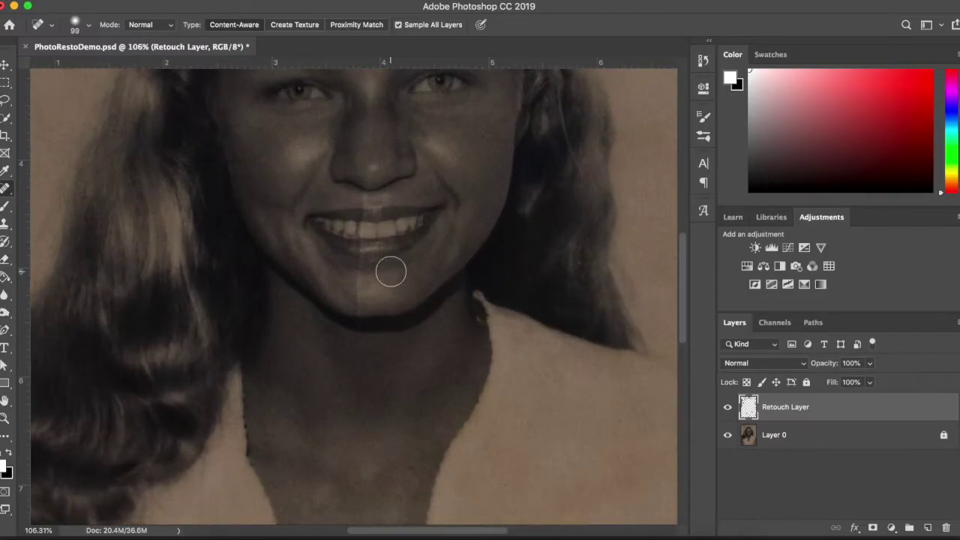
{"action": "scroll", "coordinate": [391, 263], "scroll_direction": "up", "scroll_amount": 3}
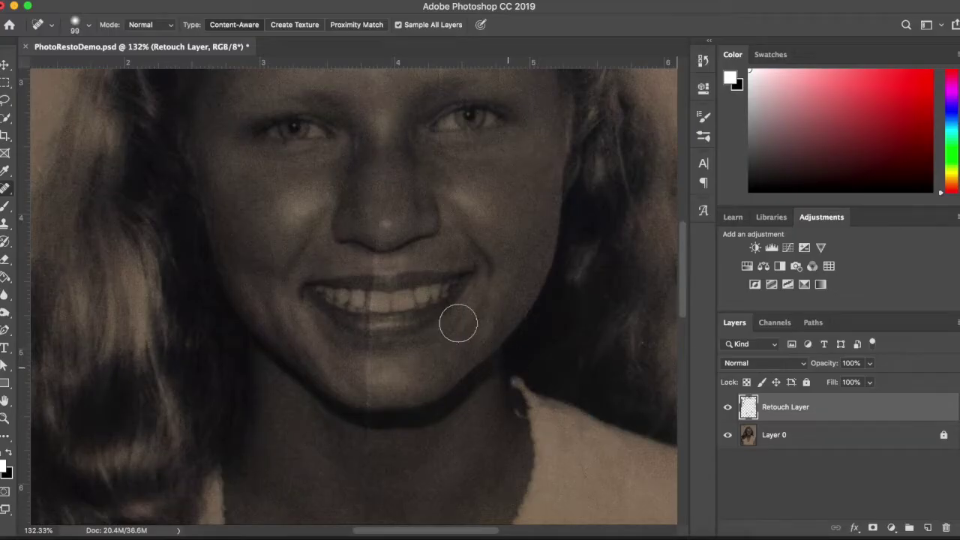
{"action": "left_click", "coordinate": [380, 227]}
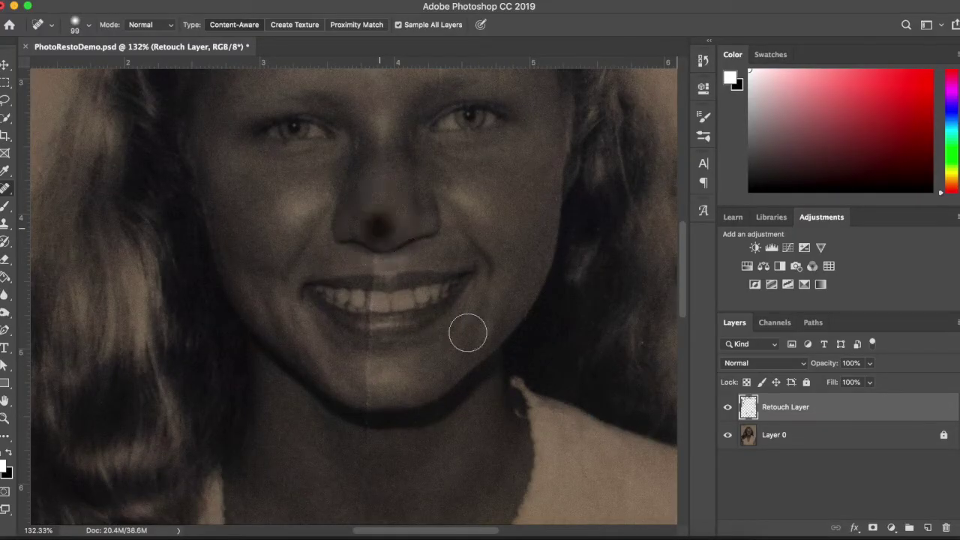
{"action": "left_click", "coordinate": [366, 442]}
{"action": "left_click", "coordinate": [257, 335]}
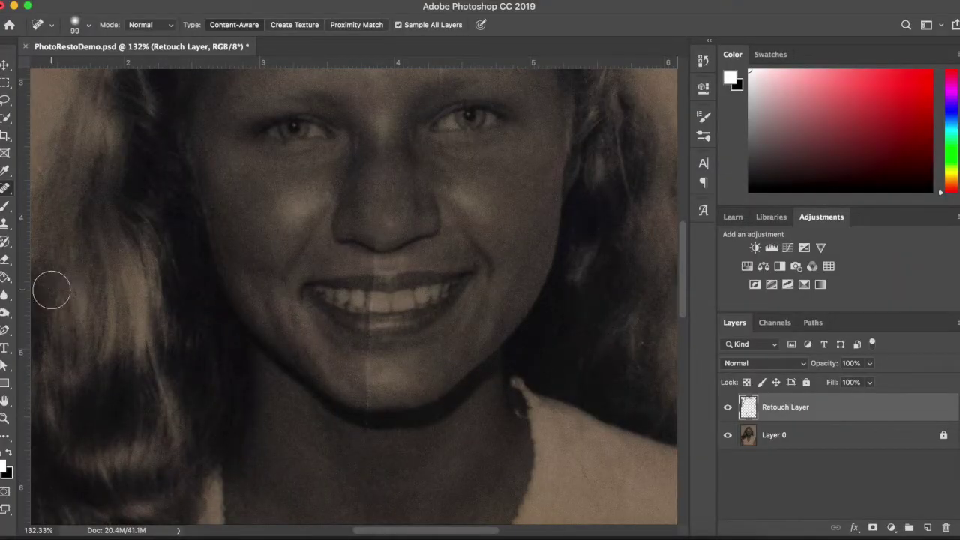
Clone chin skin over the vertical crease between the lower lip and the jawline, using a 39 px Clone Stamp brush.
{"action": "left_click", "coordinate": [4, 227]}
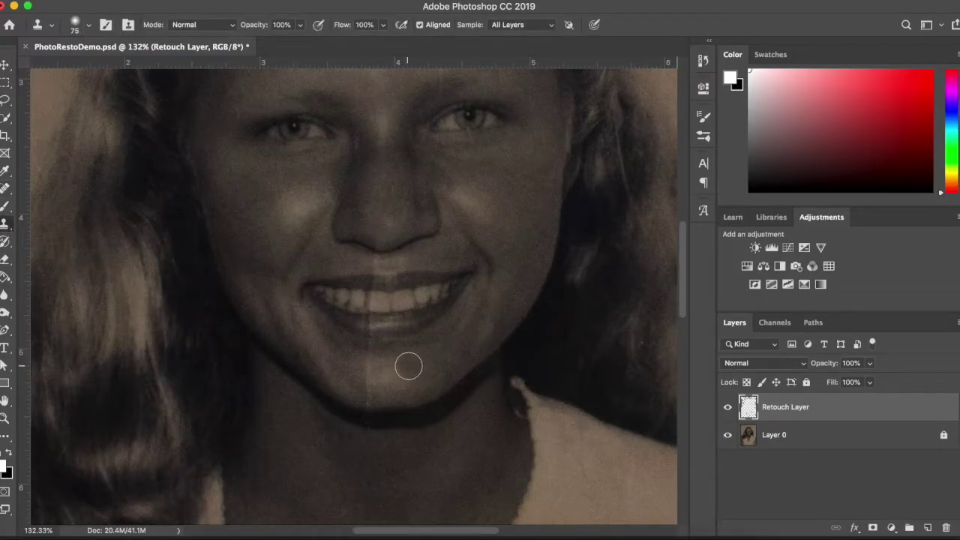
{"action": "left_click", "coordinate": [83, 24]}
{"action": "left_click_drag", "start_coordinate": [99, 69], "coordinate": [83, 70]}
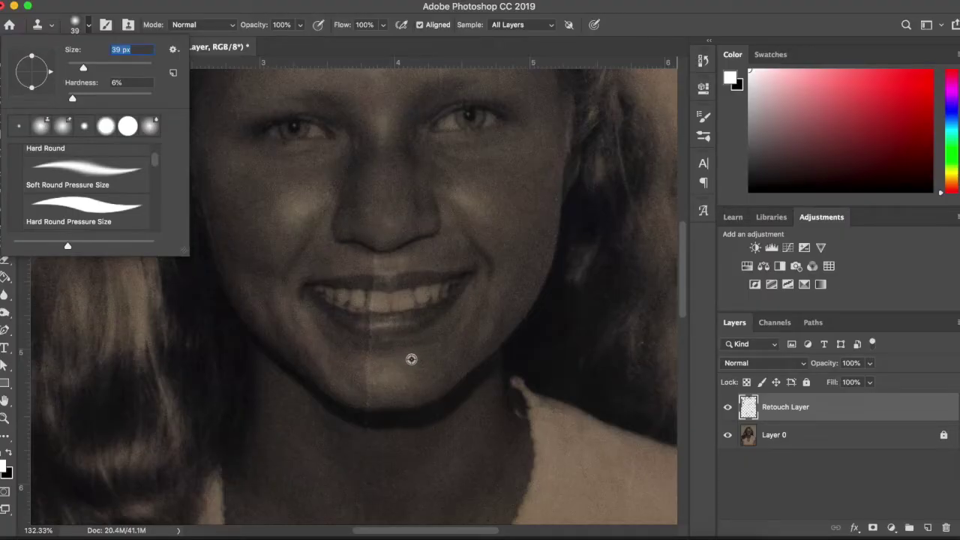
{"action": "left_click", "coordinate": [411, 360], "text": "alt"}
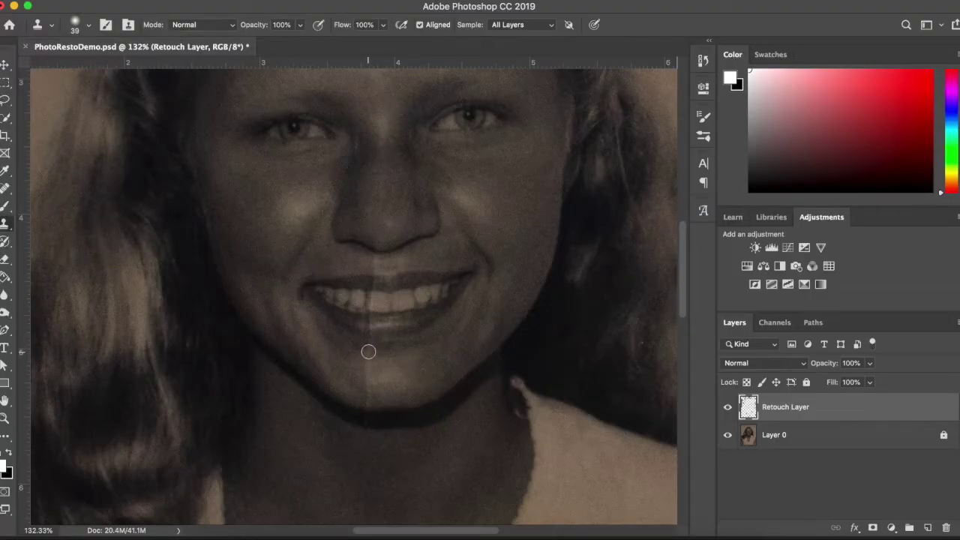
{"action": "left_click_drag", "start_coordinate": [368, 354], "coordinate": [369, 401]}
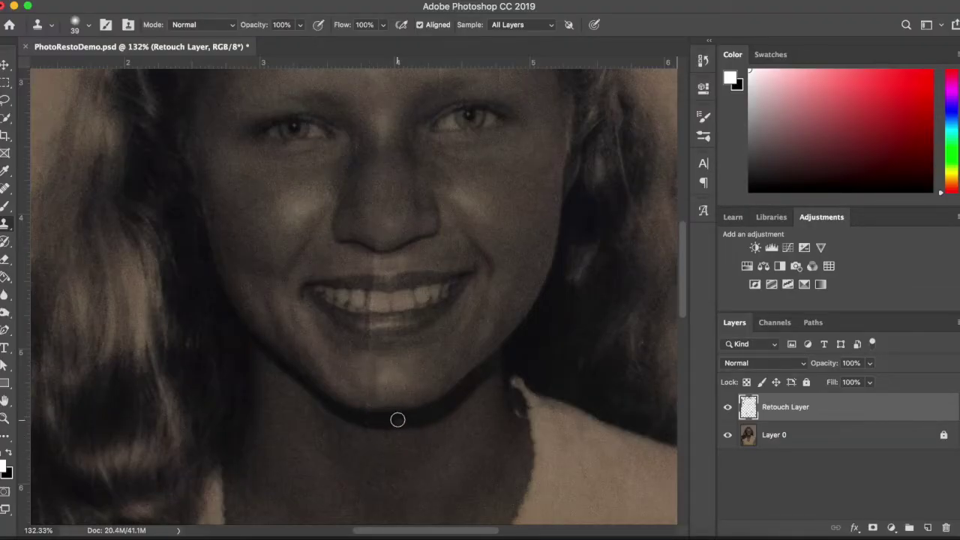
{"action": "left_click_drag", "start_coordinate": [366, 418], "coordinate": [363, 418]}
Smooth the crease remnants on the chin with the Spot Healing Brush, reducing its size to 63 px for the chin's lower edge.
{"action": "left_click", "coordinate": [5, 187]}
{"action": "left_click", "coordinate": [368, 386]}
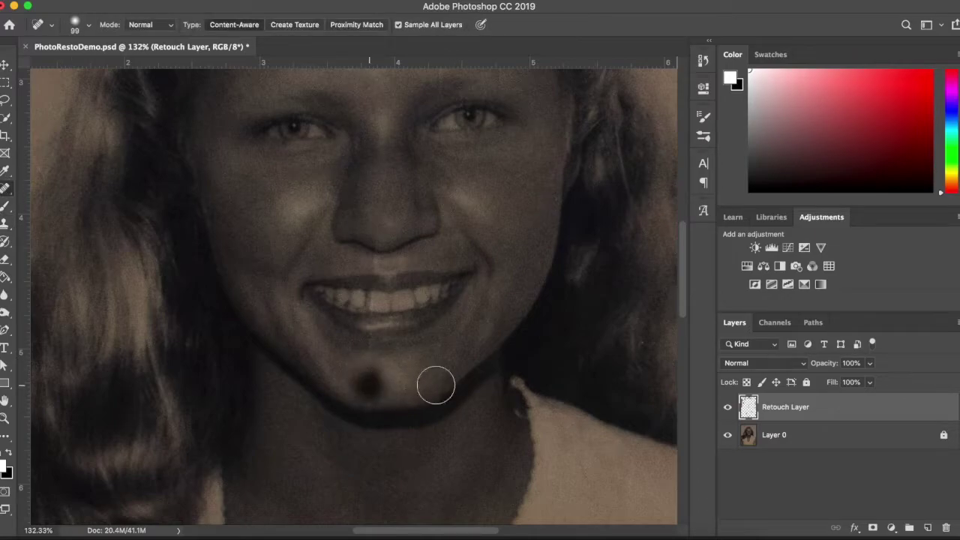
{"action": "left_click", "coordinate": [89, 27]}
{"action": "left_click_drag", "start_coordinate": [79, 66], "coordinate": [58, 63]}
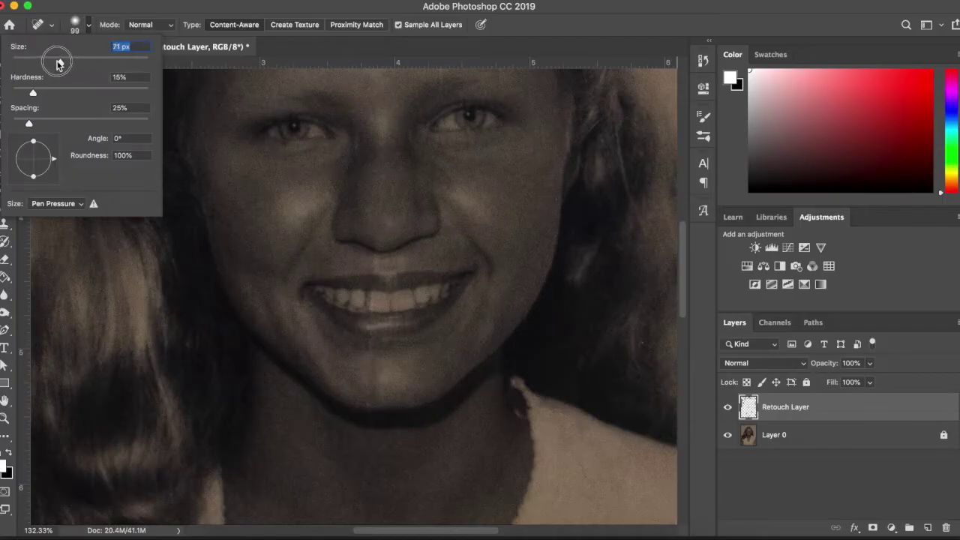
{"action": "left_click", "coordinate": [368, 400]}
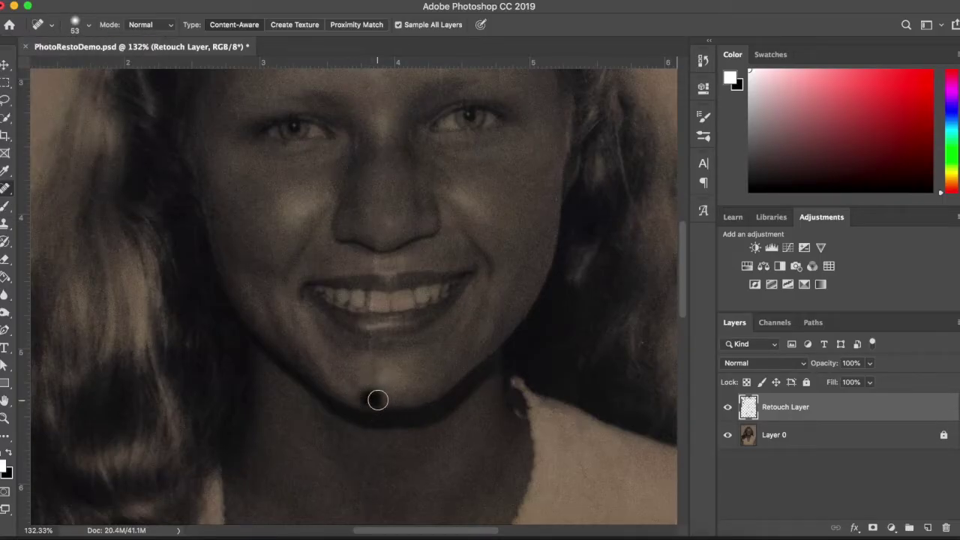
Heal the remaining crease marks down the centre of the chin with the Spot Healing Brush.
{"action": "left_click", "coordinate": [372, 375]}
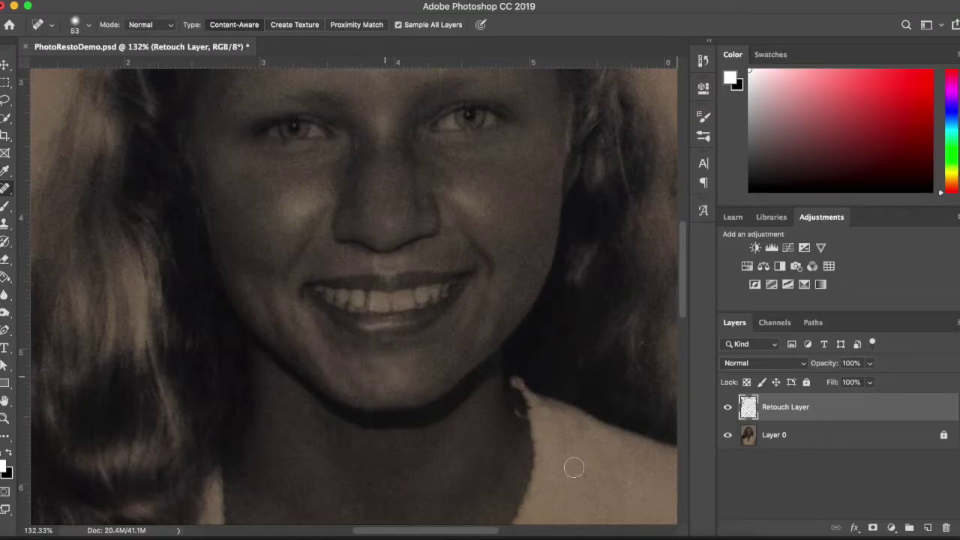
{"action": "scroll", "coordinate": [407, 333], "scroll_direction": "down", "scroll_amount": 6}
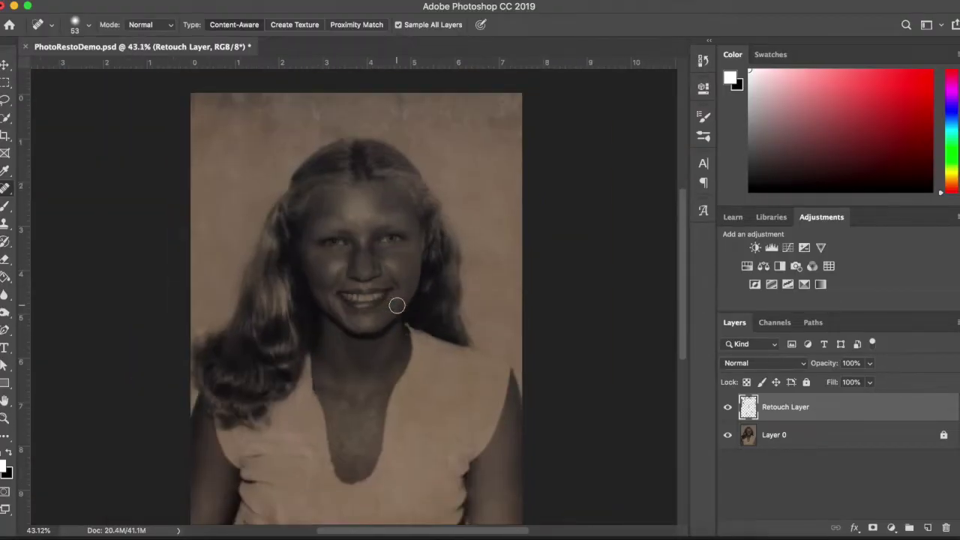
{"action": "scroll", "coordinate": [396, 304], "scroll_direction": "up", "scroll_amount": 6}
{"action": "left_click_drag", "start_coordinate": [373, 297], "coordinate": [415, 289]}
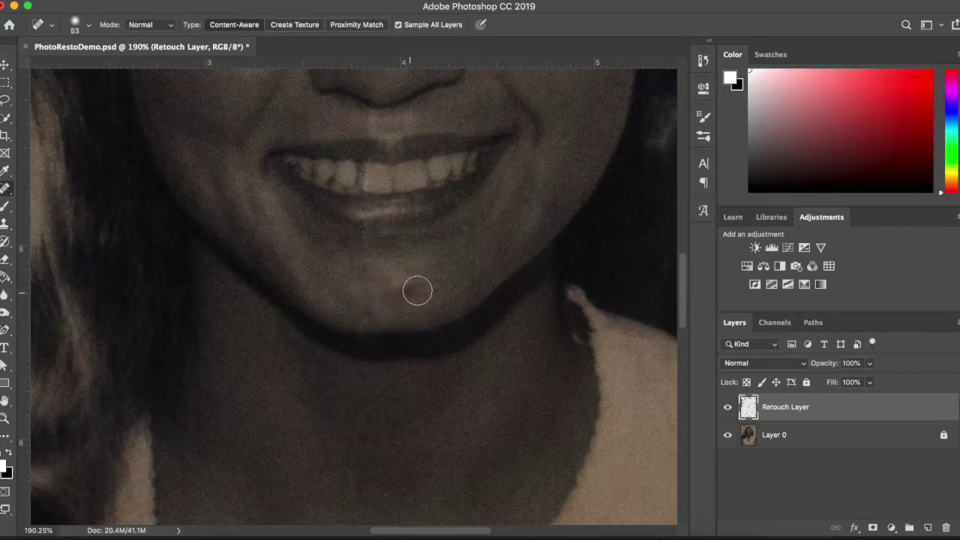
{"action": "key", "text": "super+z"}
{"action": "key", "text": "super+shift+z"}
{"action": "key", "text": "super+z"}
Heal the uneven patch at the centre of the lower chin with a single Spot Healing Brush dab.
{"action": "left_click", "coordinate": [379, 288]}
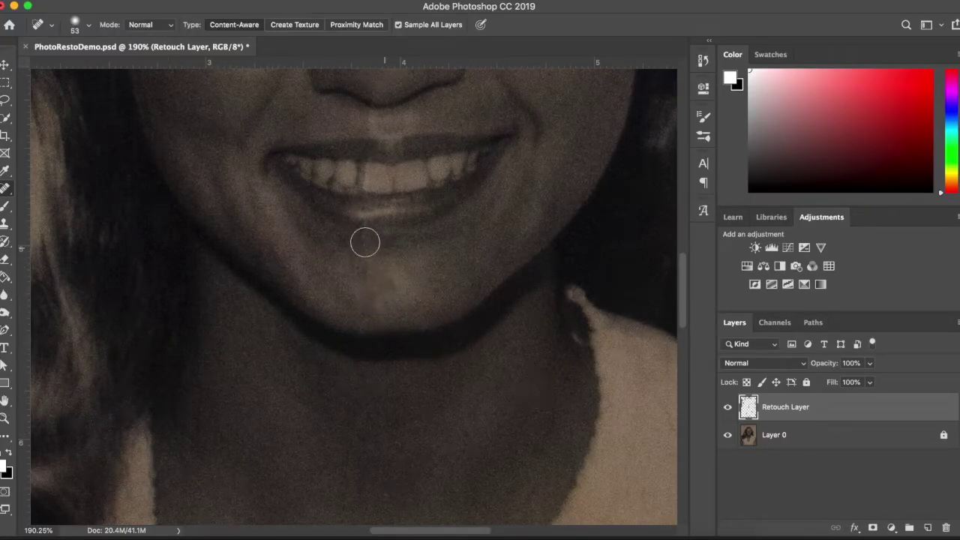
{"action": "scroll", "coordinate": [578, 370], "scroll_direction": "down", "scroll_amount": 6}
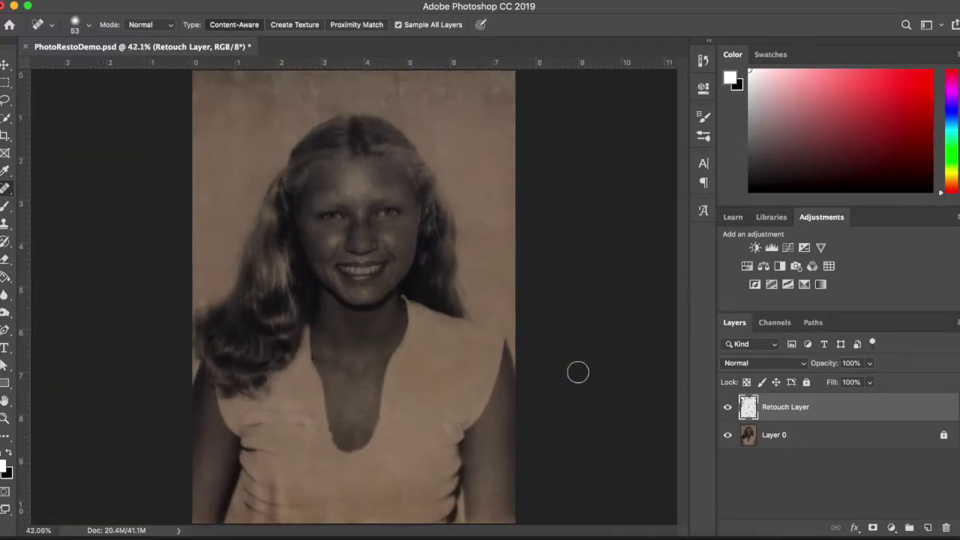
{"action": "scroll", "coordinate": [578, 372], "scroll_direction": "down", "scroll_amount": 1}
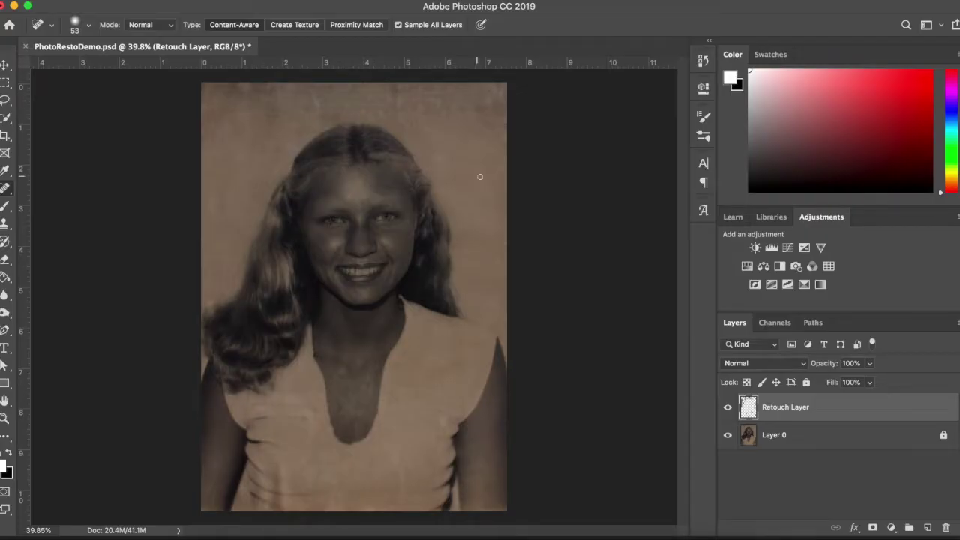
{"action": "scroll", "coordinate": [480, 172], "scroll_direction": "up", "scroll_amount": 1}
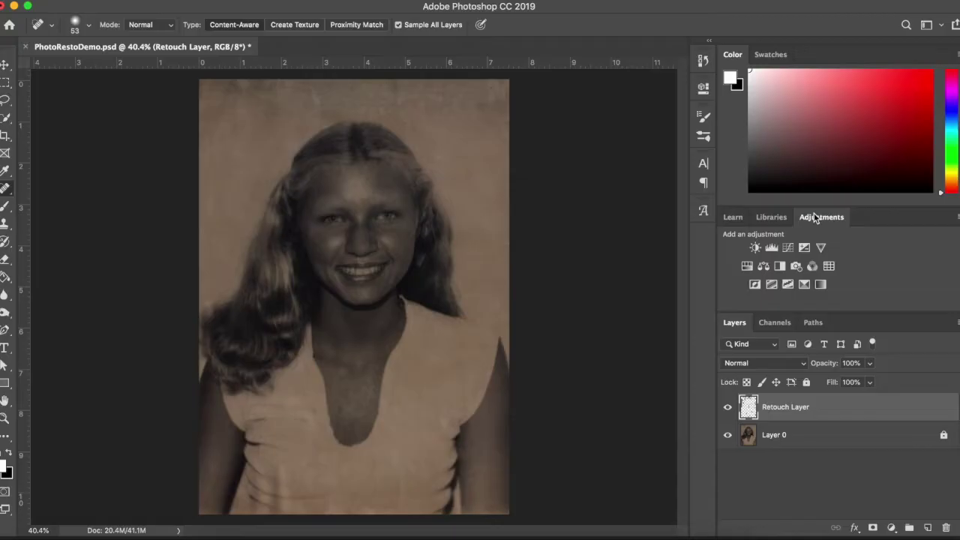
Add a Hue/Saturation adjustment layer above the Retouch Layer and set Saturation to -100.
{"action": "left_click", "coordinate": [747, 267]}
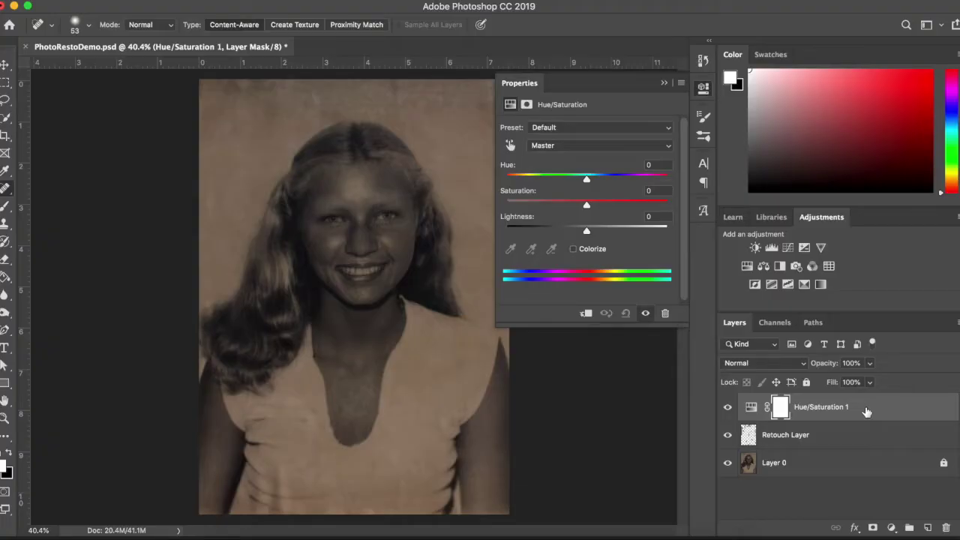
{"action": "left_click_drag", "start_coordinate": [586, 204], "coordinate": [501, 201]}
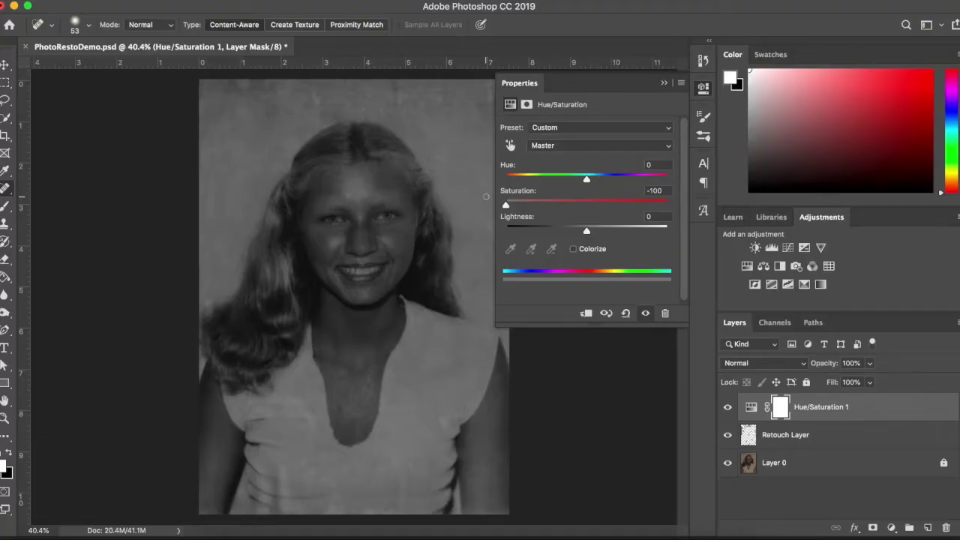
{"action": "left_click", "coordinate": [665, 83]}
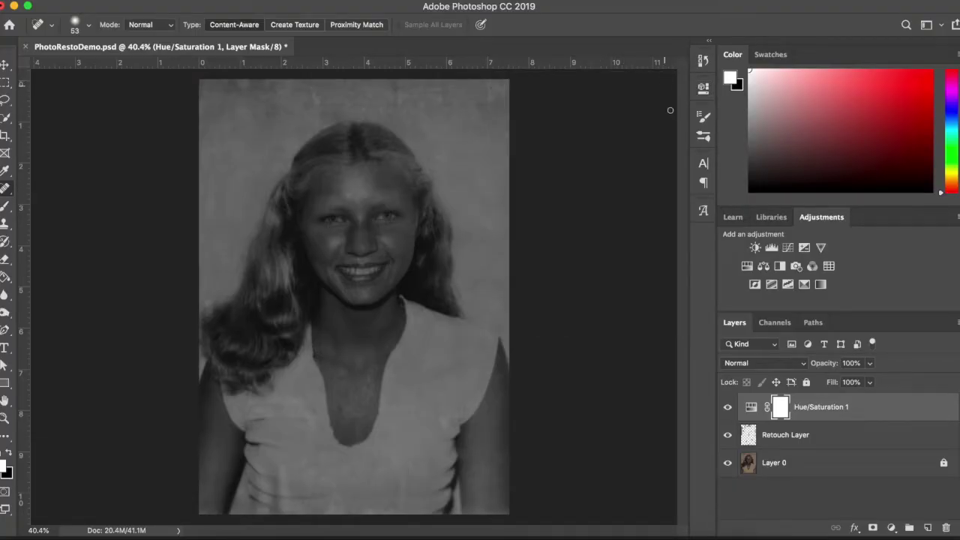
Add a Brightness/Contrast adjustment layer and set Brightness to 92 and Contrast to 12.
{"action": "left_click", "coordinate": [754, 248]}
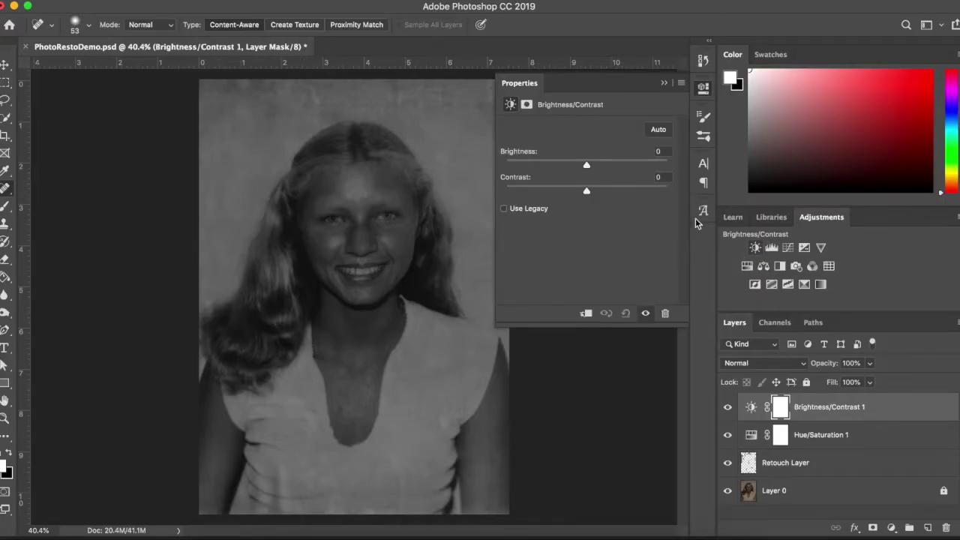
{"action": "left_click_drag", "start_coordinate": [586, 165], "coordinate": [597, 192]}
{"action": "left_click", "coordinate": [657, 131]}
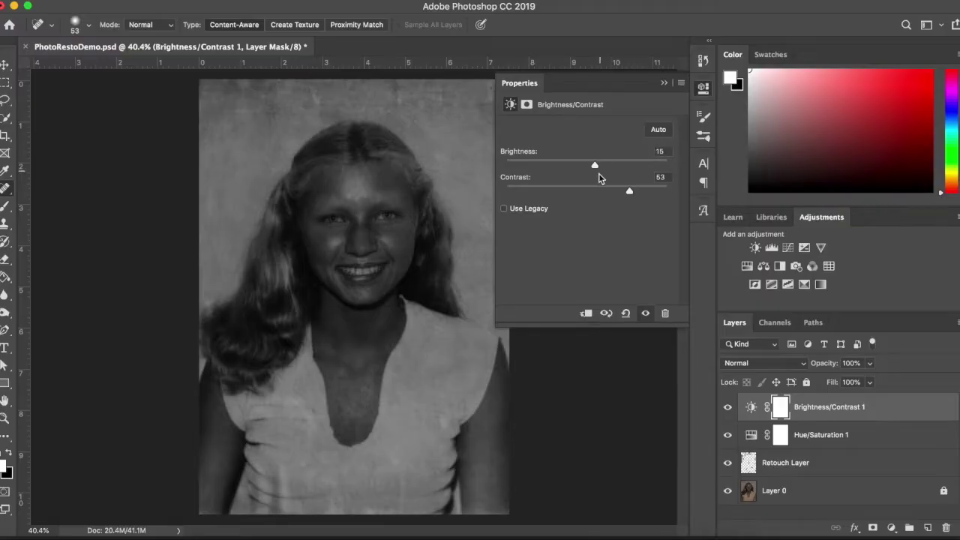
{"action": "left_click_drag", "start_coordinate": [597, 165], "coordinate": [598, 190]}
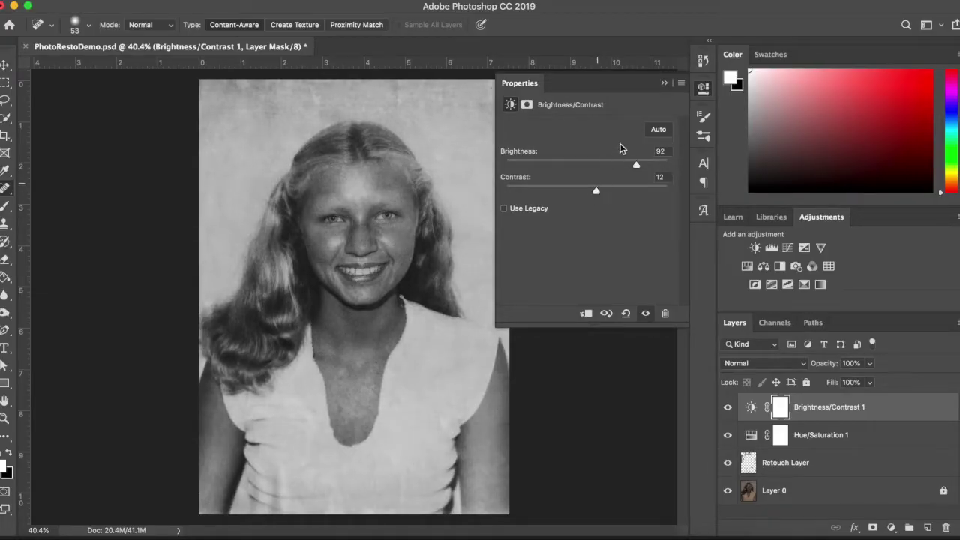
{"action": "left_click", "coordinate": [664, 82]}
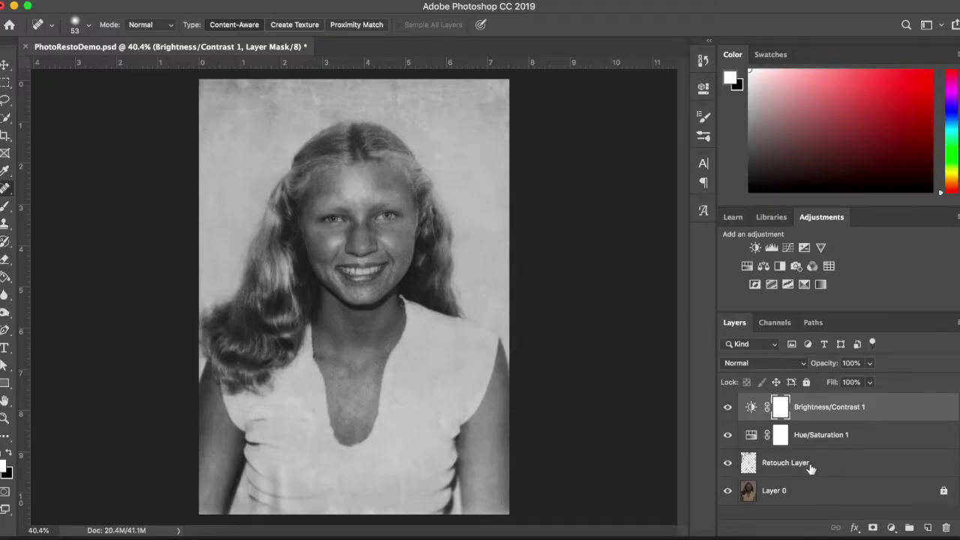
Hide and reshow the retouch and adjustment layers to compare the edited portrait with the original.
{"action": "left_click_drag", "start_coordinate": [727, 464], "coordinate": [730, 407]}
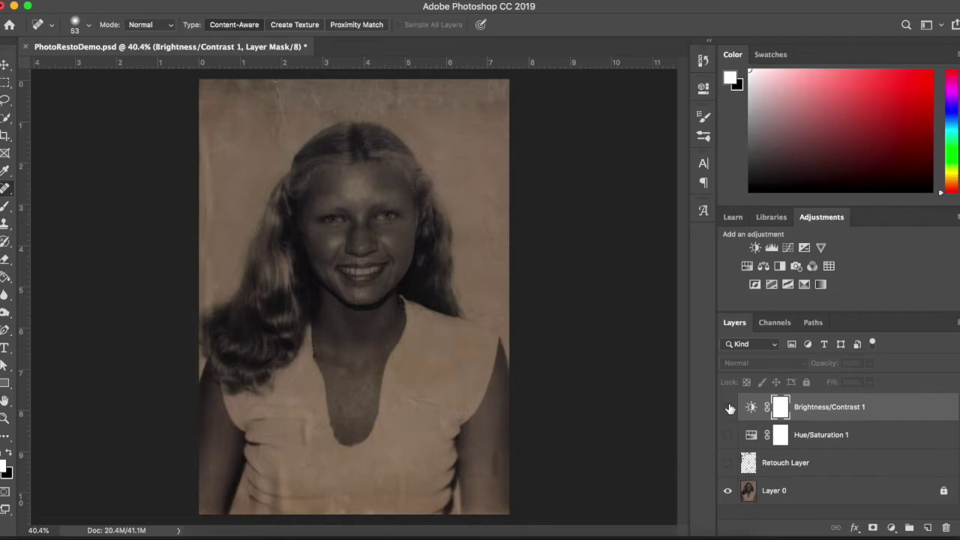
{"action": "left_click_drag", "start_coordinate": [730, 408], "coordinate": [727, 465]}
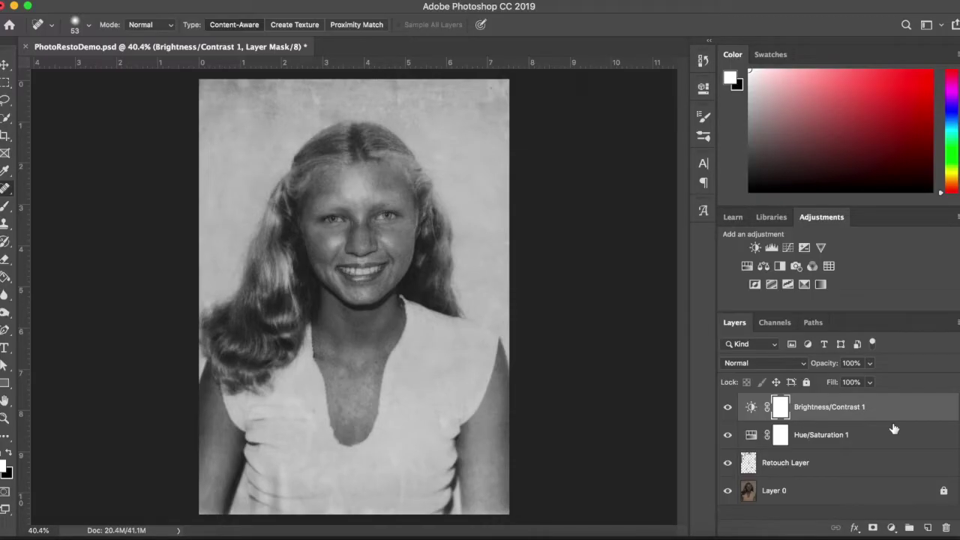
Add a Solid Color fill layer in #af9673 above the adjustments and invert its layer mask to black.
{"action": "left_click", "coordinate": [891, 529]}
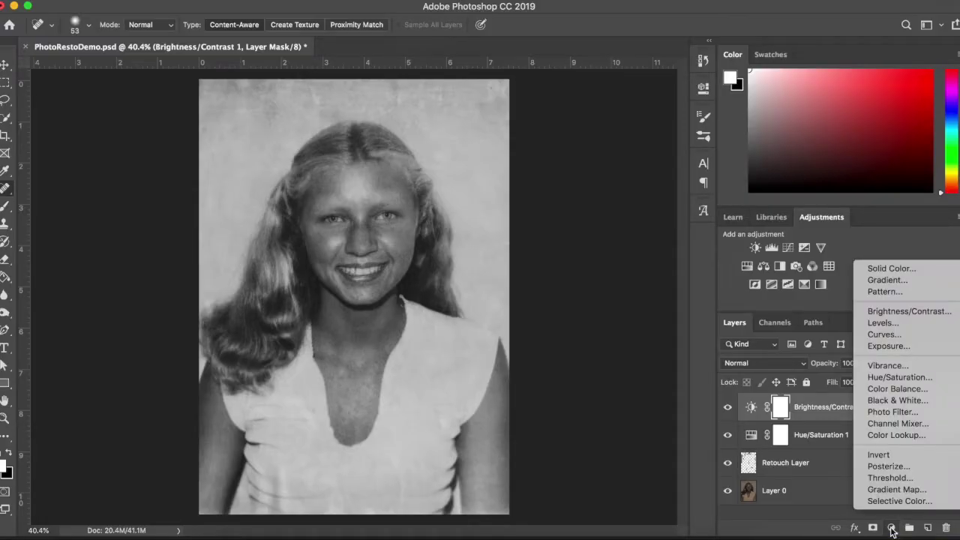
{"action": "left_click", "coordinate": [912, 268]}
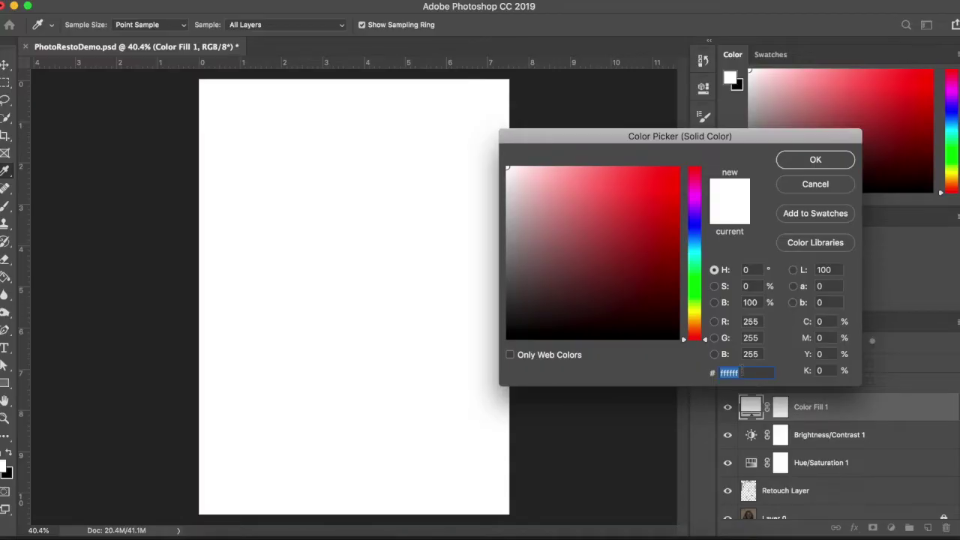
{"action": "type", "text": "a"}
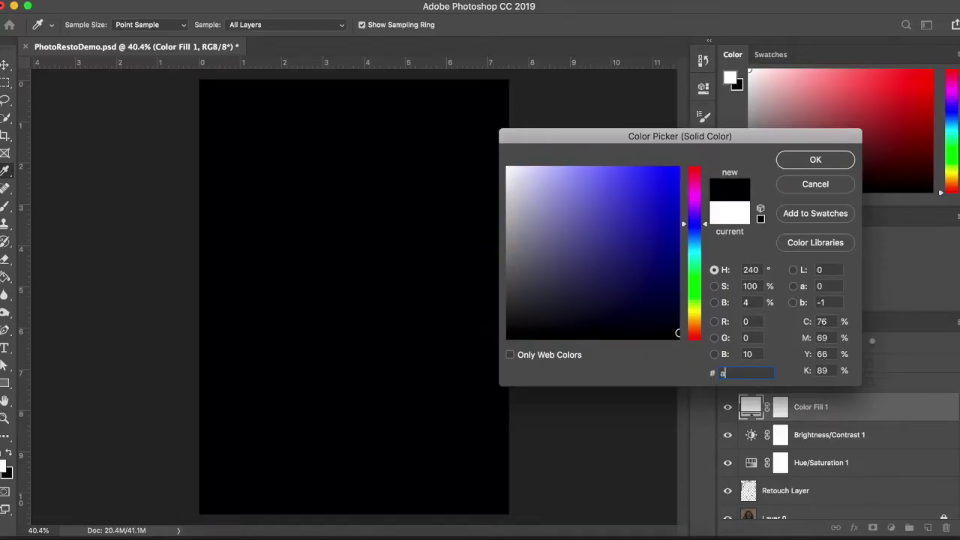
{"action": "type", "text": "f"}
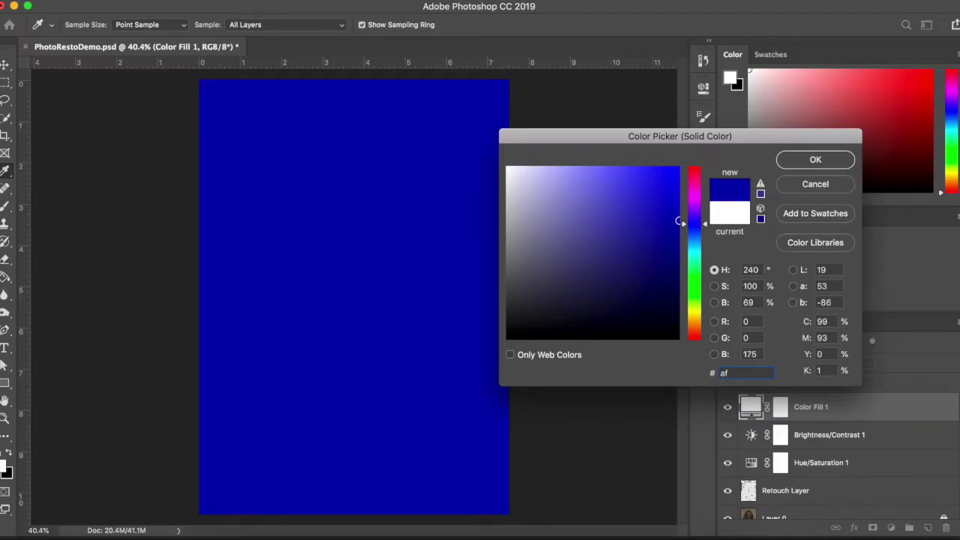
{"action": "type", "text": "96"}
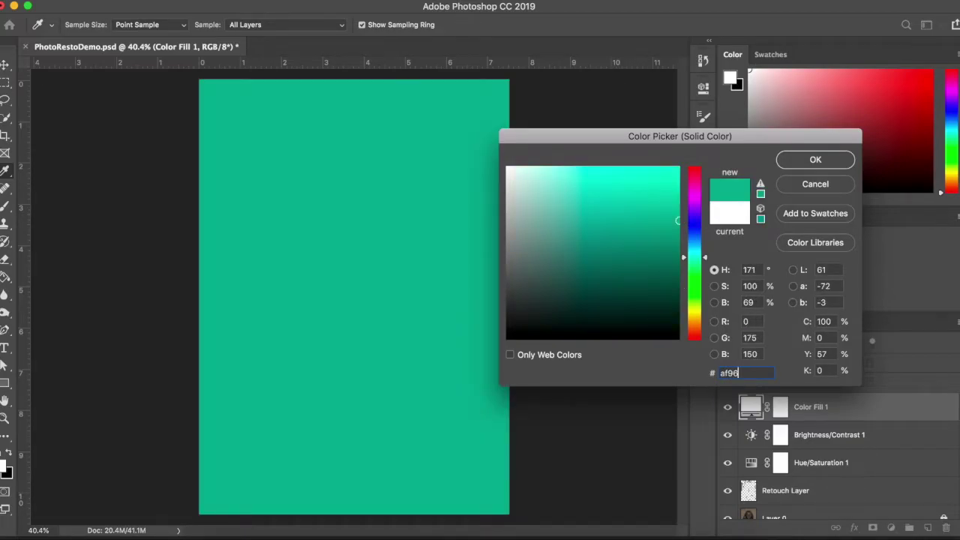
{"action": "type", "text": "73"}
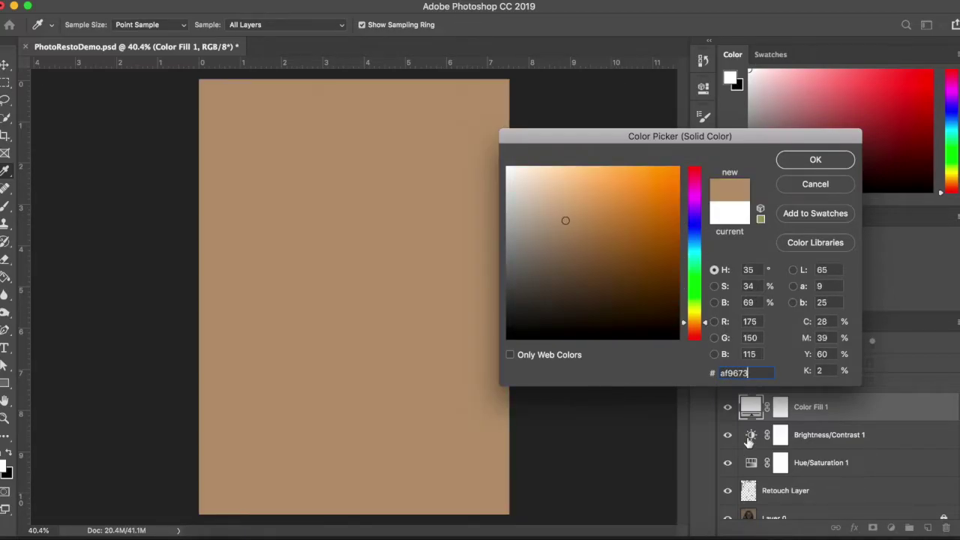
{"action": "left_click", "coordinate": [811, 162]}
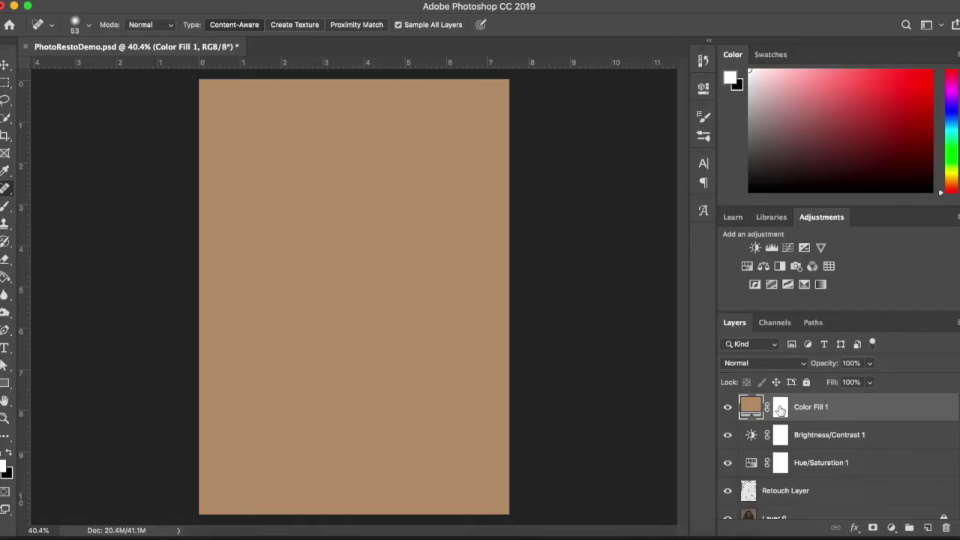
{"action": "left_click", "coordinate": [780, 408]}
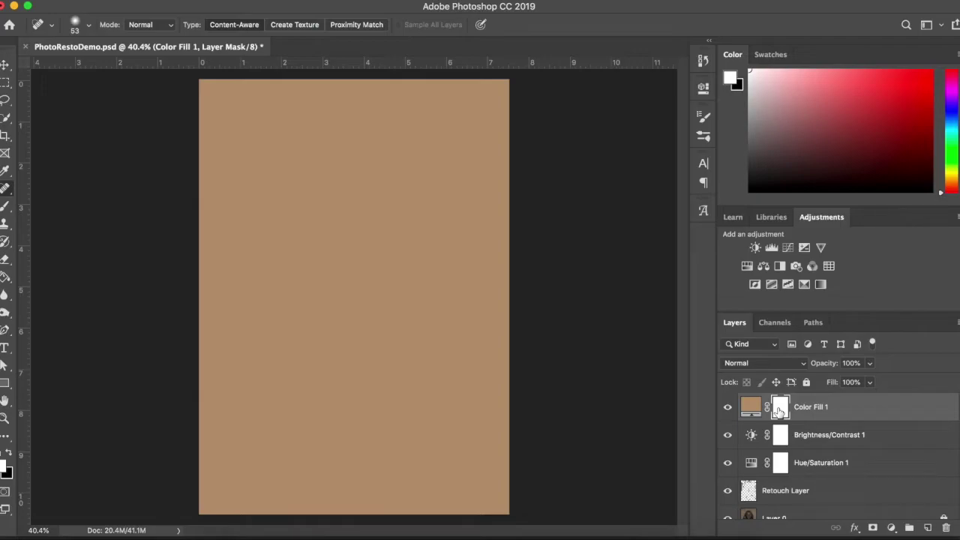
{"action": "key", "text": "super+i"}
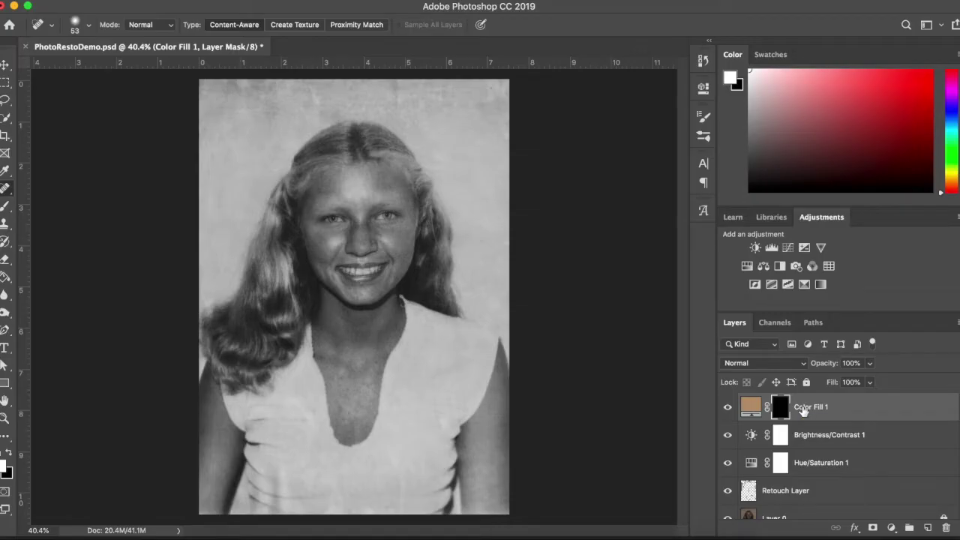
Paint white on the fill's mask along the face edge, jaw and neckline with a 91 px brush, and set the layer's blend mode to Soft Light.
{"action": "left_click", "coordinate": [5, 207]}
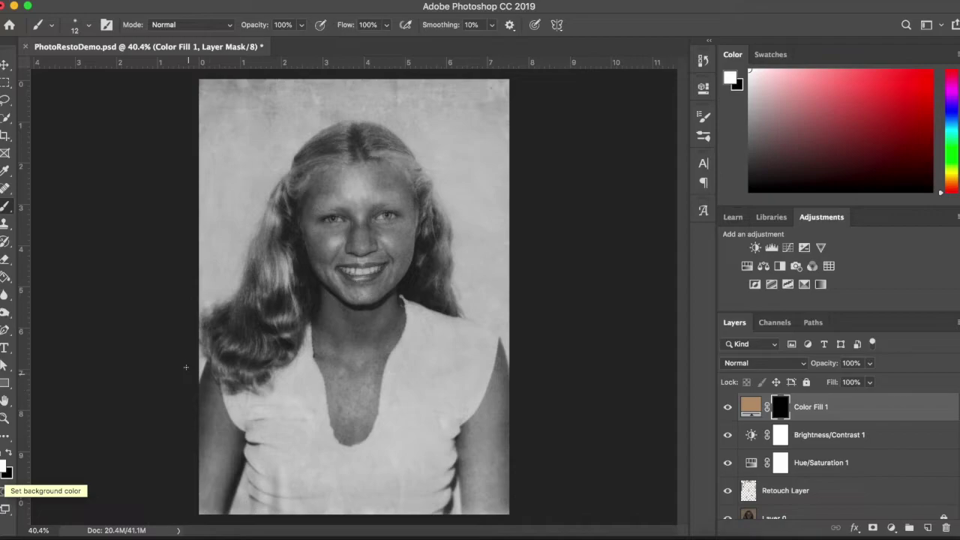
{"action": "left_click", "coordinate": [89, 27]}
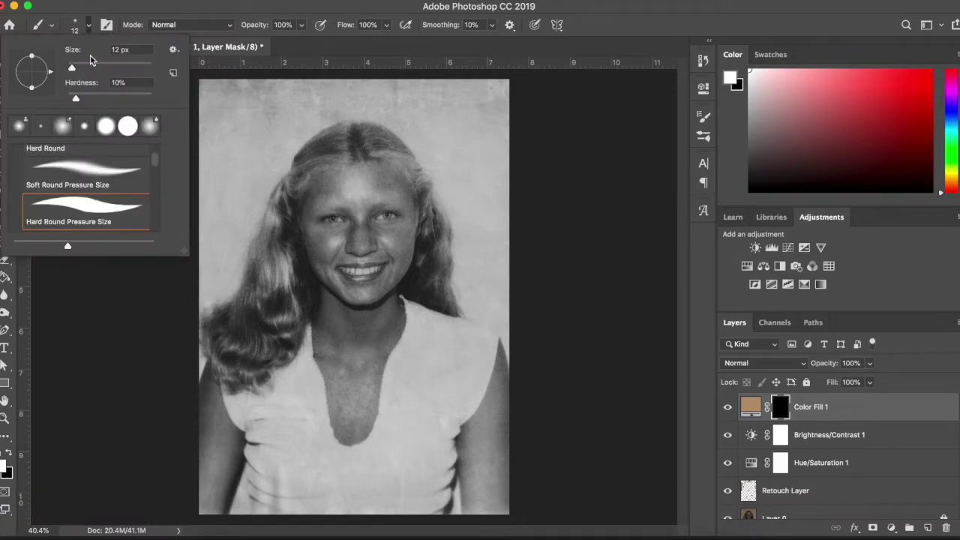
{"action": "mouse_move", "coordinate": [71, 66]}
{"action": "left_mouse_down"}
{"action": "mouse_move", "coordinate": [113, 69]}
{"action": "mouse_move", "coordinate": [105, 71]}
{"action": "left_mouse_up"}
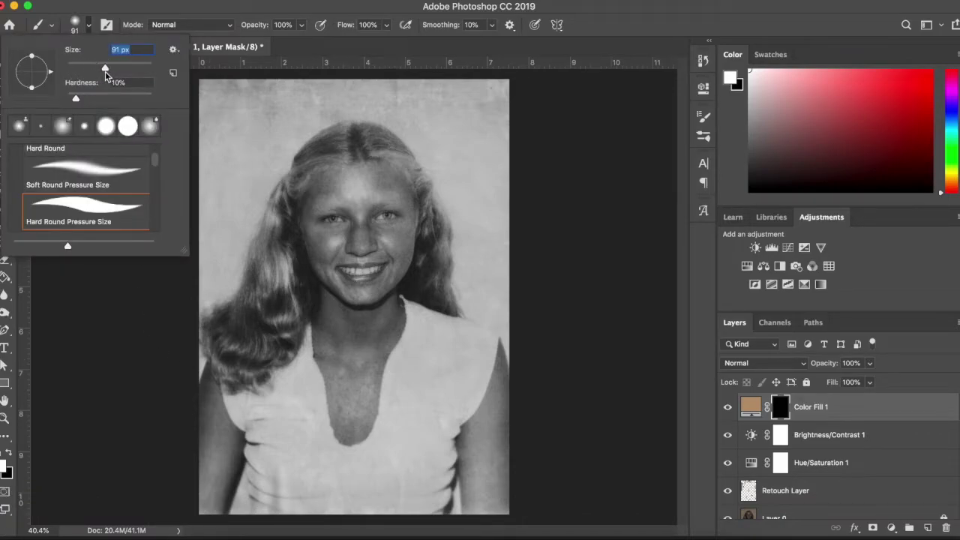
{"action": "left_click", "coordinate": [75, 98]}
{"action": "mouse_move", "coordinate": [344, 193]}
{"action": "left_mouse_down"}
{"action": "mouse_move", "coordinate": [341, 172]}
{"action": "mouse_move", "coordinate": [328, 171]}
{"action": "mouse_move", "coordinate": [305, 212]}
{"action": "mouse_move", "coordinate": [325, 296]}
{"action": "mouse_move", "coordinate": [320, 359]}
{"action": "mouse_move", "coordinate": [346, 441]}
{"action": "mouse_move", "coordinate": [372, 417]}
{"action": "mouse_move", "coordinate": [398, 306]}
{"action": "mouse_move", "coordinate": [388, 290]}
{"action": "mouse_move", "coordinate": [394, 317]}
{"action": "mouse_move", "coordinate": [351, 439]}
{"action": "mouse_move", "coordinate": [328, 383]}
{"action": "mouse_move", "coordinate": [326, 324]}
{"action": "mouse_move", "coordinate": [338, 300]}
{"action": "mouse_move", "coordinate": [386, 311]}
{"action": "left_mouse_up"}
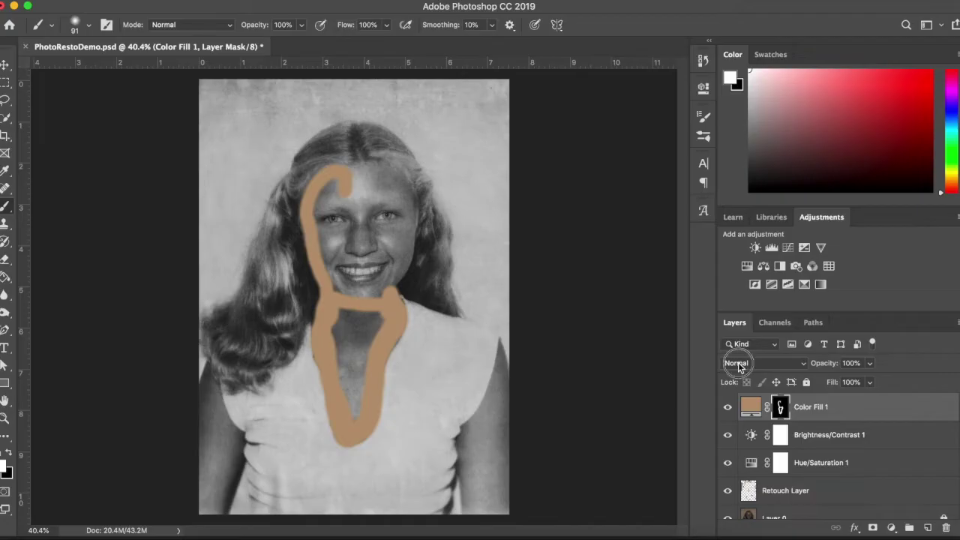
{"action": "left_click", "coordinate": [737, 362]}
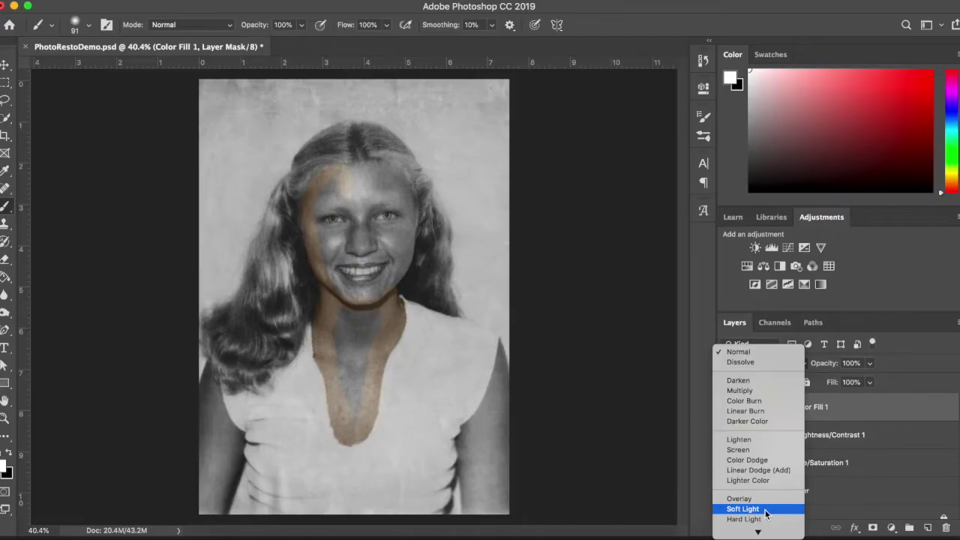
{"action": "left_click", "coordinate": [765, 510]}
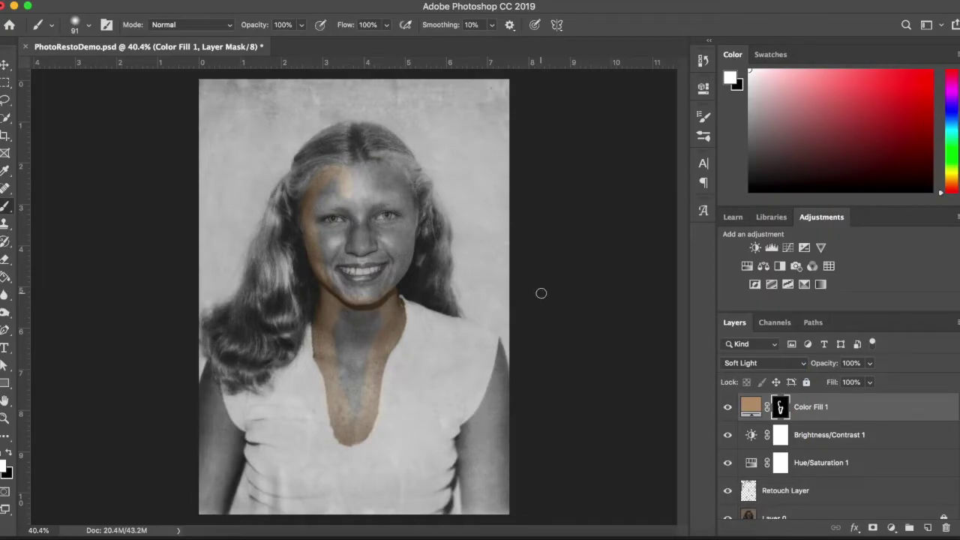
Paint white on the fill's mask over the rest of the neck, chest and face, leaving out the eyes, lips and teeth.
{"action": "mouse_move", "coordinate": [334, 310]}
{"action": "left_mouse_down"}
{"action": "mouse_move", "coordinate": [388, 312]}
{"action": "mouse_move", "coordinate": [361, 406]}
{"action": "mouse_move", "coordinate": [354, 409]}
{"action": "mouse_move", "coordinate": [334, 349]}
{"action": "mouse_move", "coordinate": [342, 330]}
{"action": "mouse_move", "coordinate": [372, 315]}
{"action": "mouse_move", "coordinate": [357, 395]}
{"action": "mouse_move", "coordinate": [344, 332]}
{"action": "mouse_move", "coordinate": [365, 320]}
{"action": "mouse_move", "coordinate": [345, 357]}
{"action": "mouse_move", "coordinate": [353, 334]}
{"action": "mouse_move", "coordinate": [356, 364]}
{"action": "mouse_move", "coordinate": [322, 324]}
{"action": "left_mouse_up"}
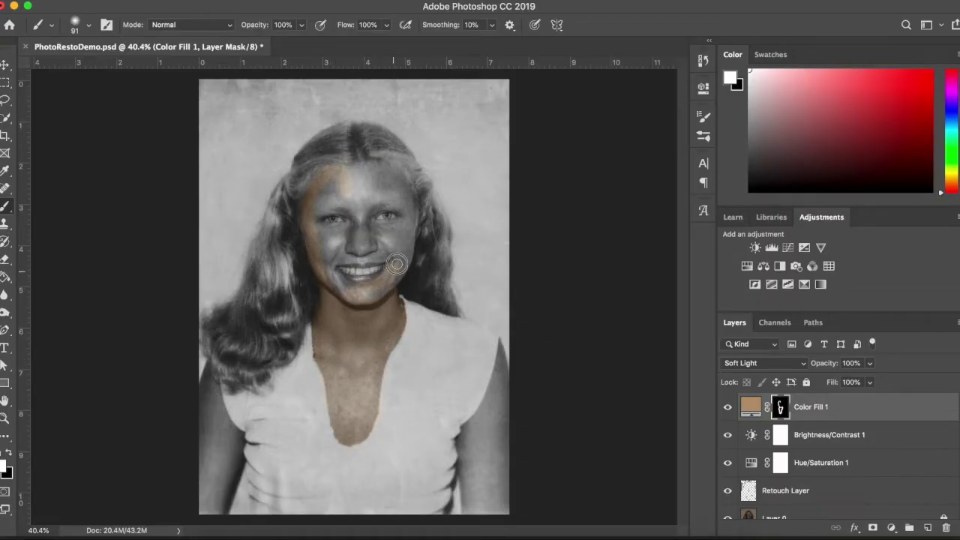
{"action": "scroll", "coordinate": [365, 299], "scroll_direction": "up", "scroll_amount": 5}
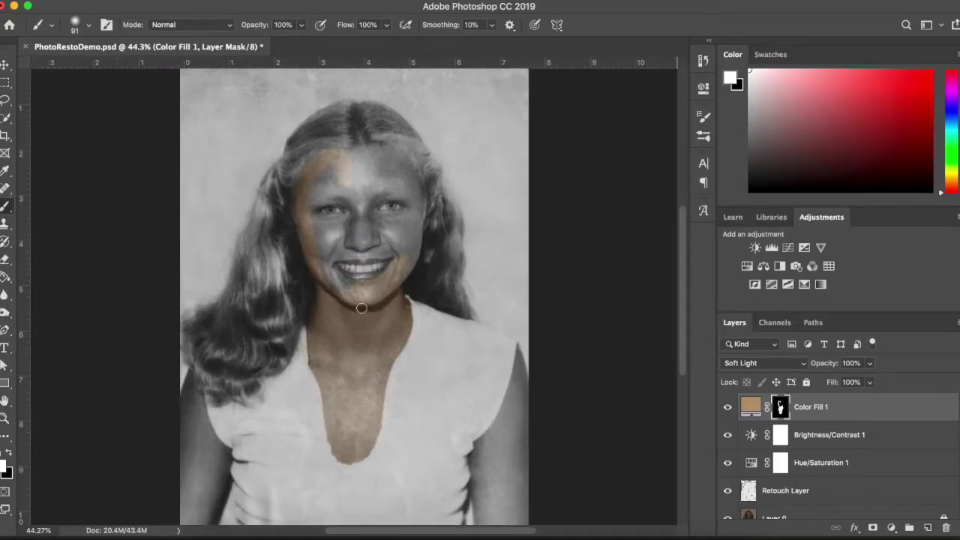
{"action": "mouse_move", "coordinate": [311, 244]}
{"action": "left_mouse_down"}
{"action": "mouse_move", "coordinate": [330, 274]}
{"action": "mouse_move", "coordinate": [360, 274]}
{"action": "mouse_move", "coordinate": [310, 267]}
{"action": "mouse_move", "coordinate": [290, 232]}
{"action": "mouse_move", "coordinate": [302, 232]}
{"action": "mouse_move", "coordinate": [313, 184]}
{"action": "mouse_move", "coordinate": [342, 151]}
{"action": "mouse_move", "coordinate": [273, 147]}
{"action": "mouse_move", "coordinate": [295, 182]}
{"action": "mouse_move", "coordinate": [281, 203]}
{"action": "mouse_move", "coordinate": [324, 215]}
{"action": "mouse_move", "coordinate": [435, 208]}
{"action": "mouse_move", "coordinate": [453, 229]}
{"action": "mouse_move", "coordinate": [442, 255]}
{"action": "mouse_move", "coordinate": [470, 172]}
{"action": "mouse_move", "coordinate": [468, 138]}
{"action": "mouse_move", "coordinate": [439, 150]}
{"action": "mouse_move", "coordinate": [372, 145]}
{"action": "mouse_move", "coordinate": [339, 193]}
{"action": "mouse_move", "coordinate": [435, 188]}
{"action": "mouse_move", "coordinate": [454, 168]}
{"action": "mouse_move", "coordinate": [369, 170]}
{"action": "mouse_move", "coordinate": [396, 154]}
{"action": "mouse_move", "coordinate": [442, 225]}
{"action": "mouse_move", "coordinate": [396, 173]}
{"action": "mouse_move", "coordinate": [360, 239]}
{"action": "mouse_move", "coordinate": [299, 214]}
{"action": "left_mouse_up"}
{"action": "scroll", "coordinate": [448, 225], "scroll_direction": "up", "scroll_amount": 5}
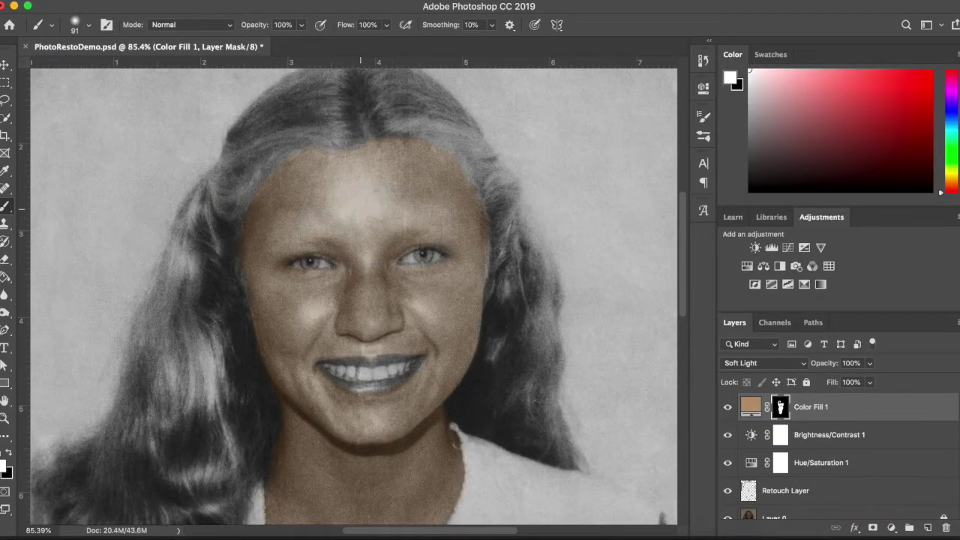
Paint white on the fill's mask over both bare arms, up to the shoulder edges of the blouse.
{"action": "scroll", "coordinate": [300, 213], "scroll_direction": "down", "scroll_amount": 10}
{"action": "mouse_move", "coordinate": [230, 113]}
{"action": "left_mouse_down"}
{"action": "mouse_move", "coordinate": [293, 268]}
{"action": "mouse_move", "coordinate": [223, 293]}
{"action": "mouse_move", "coordinate": [248, 263]}
{"action": "left_mouse_up"}
{"action": "scroll", "coordinate": [249, 263], "scroll_direction": "right", "scroll_amount": 10}
{"action": "mouse_move", "coordinate": [225, 454]}
{"action": "left_mouse_down"}
{"action": "mouse_move", "coordinate": [214, 335]}
{"action": "mouse_move", "coordinate": [227, 275]}
{"action": "mouse_move", "coordinate": [268, 435]}
{"action": "left_mouse_up"}
{"action": "scroll", "coordinate": [268, 435], "scroll_direction": "up", "scroll_amount": 5}
{"action": "mouse_move", "coordinate": [289, 330]}
{"action": "left_mouse_down"}
{"action": "mouse_move", "coordinate": [283, 428]}
{"action": "mouse_move", "coordinate": [295, 370]}
{"action": "mouse_move", "coordinate": [275, 315]}
{"action": "mouse_move", "coordinate": [297, 251]}
{"action": "left_mouse_up"}
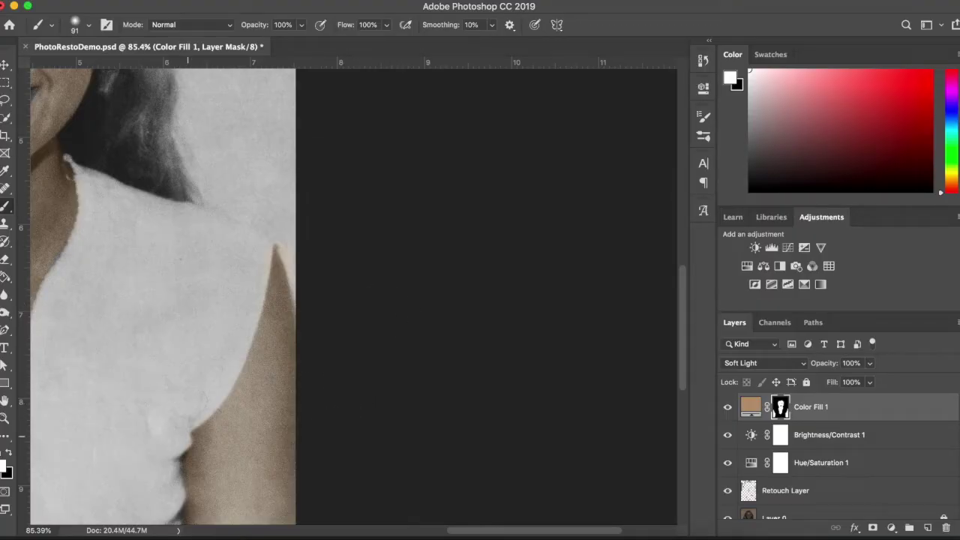
Touch up the skin fill's mask along the neckline, with black over color spilled on the blouse and white over missed chest skin.
{"action": "left_click", "coordinate": [10, 455]}
{"action": "left_click", "coordinate": [9, 453]}
{"action": "scroll", "coordinate": [273, 218], "scroll_direction": "left", "scroll_amount": 7}
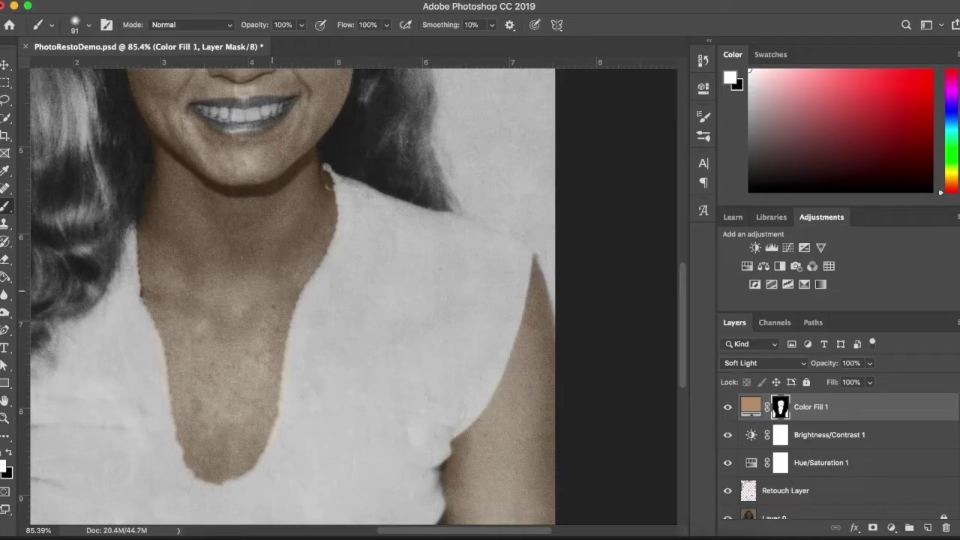
{"action": "left_click", "coordinate": [11, 454]}
{"action": "left_click_drag", "start_coordinate": [300, 362], "coordinate": [282, 441]}
{"action": "left_click", "coordinate": [11, 451]}
{"action": "mouse_move", "coordinate": [270, 378]}
{"action": "left_mouse_down"}
{"action": "mouse_move", "coordinate": [263, 375]}
{"action": "mouse_move", "coordinate": [253, 433]}
{"action": "left_mouse_up"}
{"action": "scroll", "coordinate": [253, 433], "scroll_direction": "up", "scroll_amount": 5}
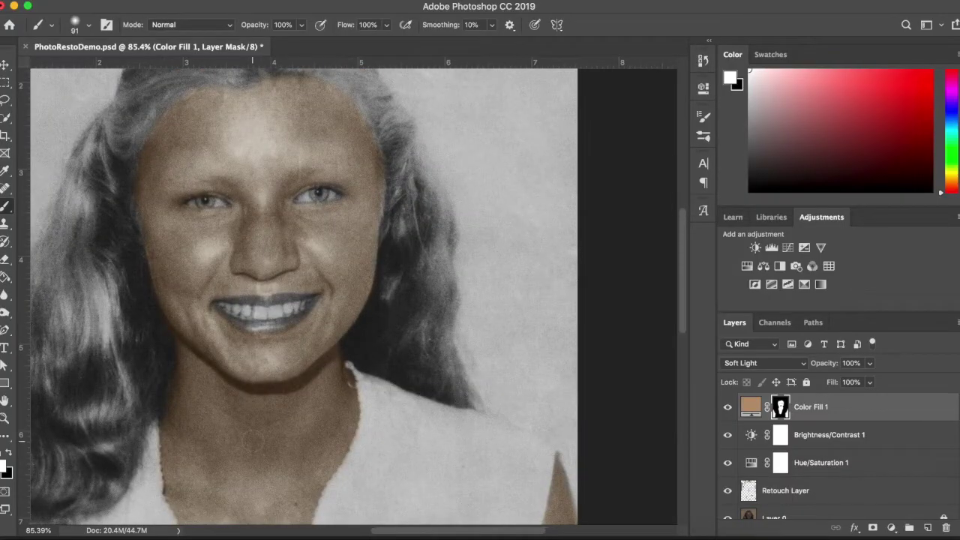
Paint black on the skin fill's mask over the blouse just outside the neckline, and restore white as the foreground color.
{"action": "scroll", "coordinate": [253, 443], "scroll_direction": "down", "scroll_amount": 4}
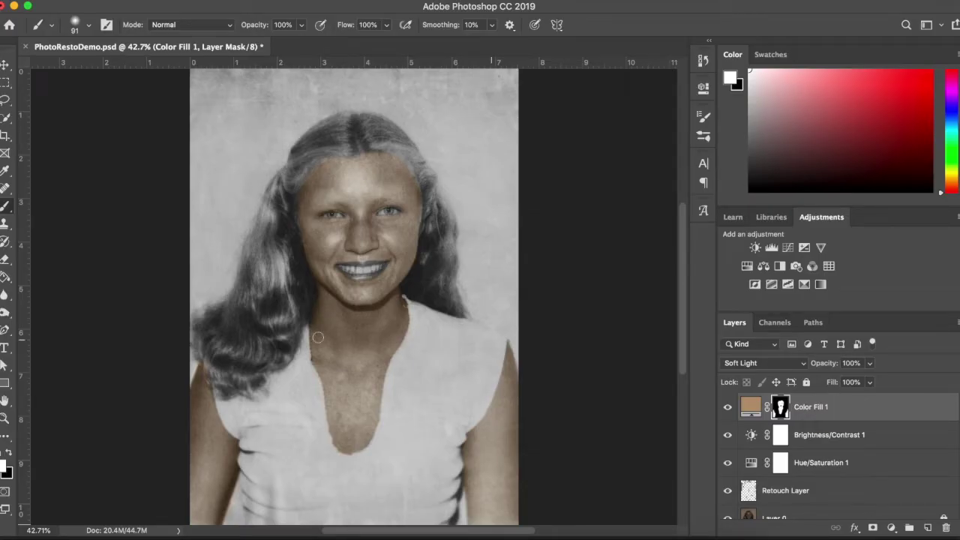
{"action": "left_click", "coordinate": [10, 452]}
{"action": "left_click_drag", "start_coordinate": [315, 382], "coordinate": [324, 458]}
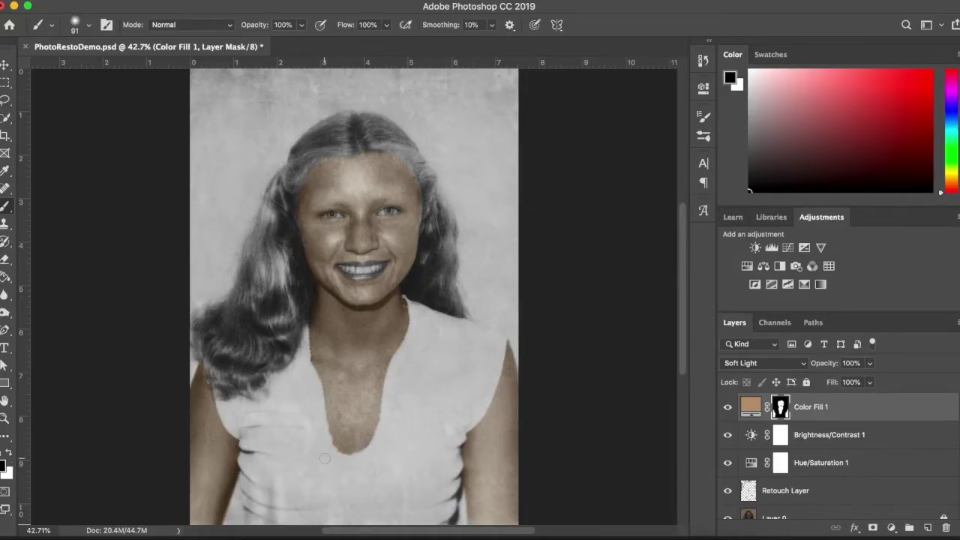
{"action": "left_click", "coordinate": [10, 453]}
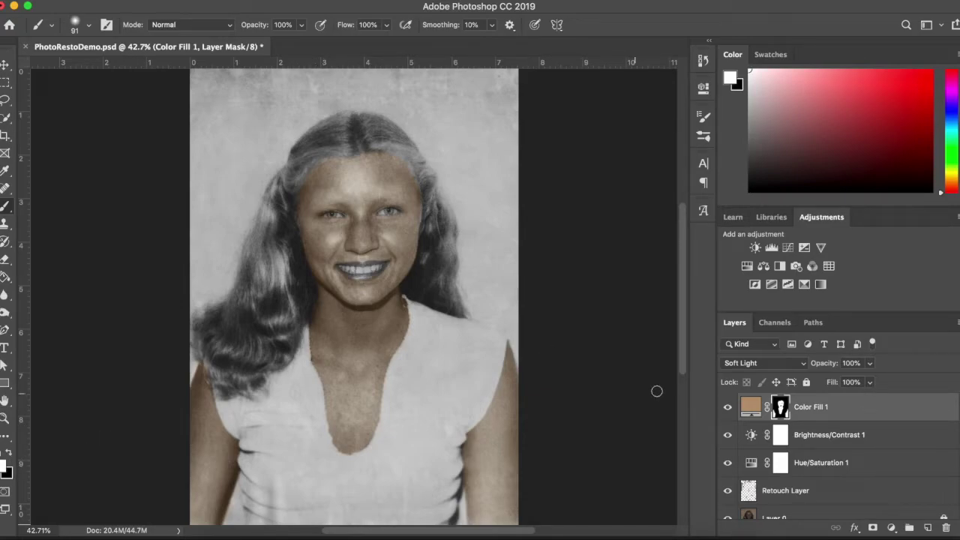
Rename the skin-tone color fill layer as Skin 1.
{"action": "double_click", "coordinate": [811, 407]}
{"action": "type", "text": "Skin"}
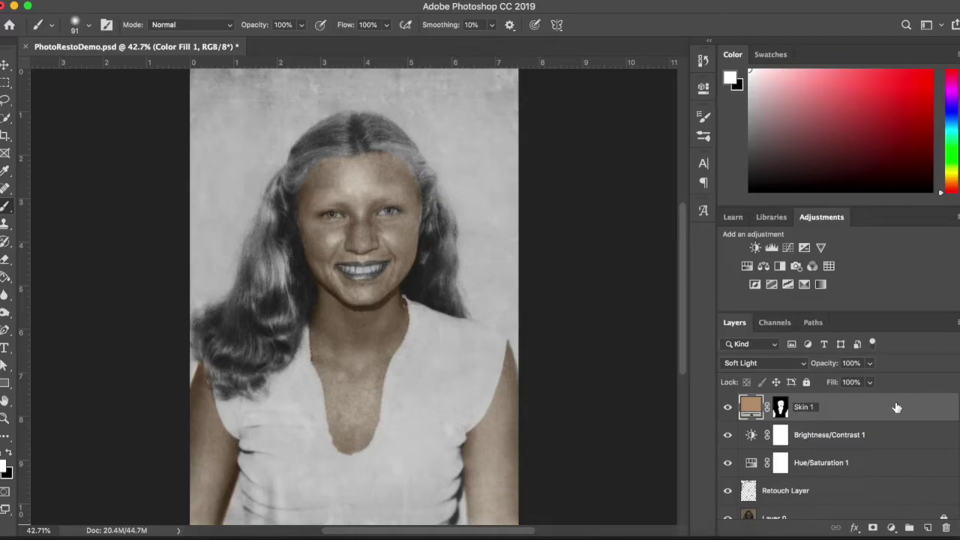
{"action": "left_click", "coordinate": [896, 407]}
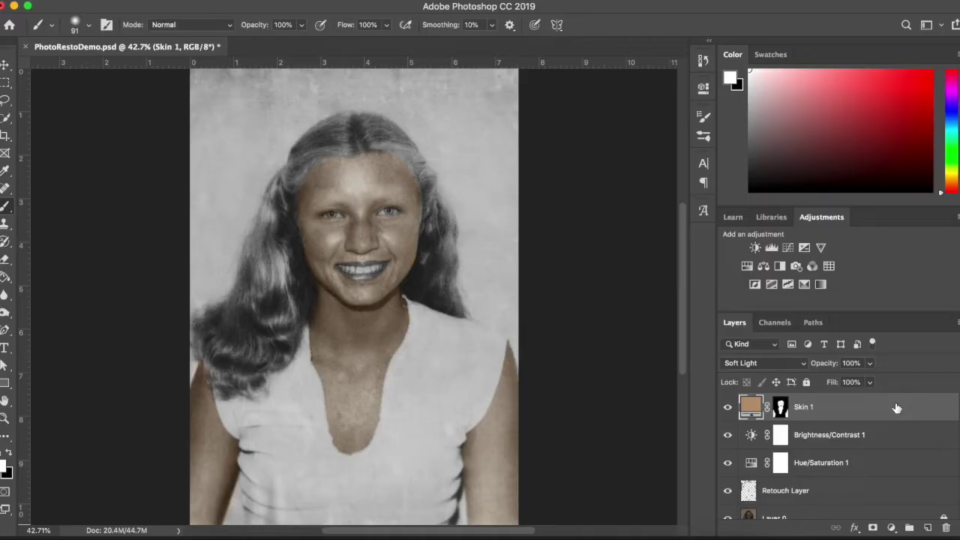
Add a Solid Color fill layer in #cb8cba above Skin 1 and invert its layer mask to black.
{"action": "left_click", "coordinate": [892, 528]}
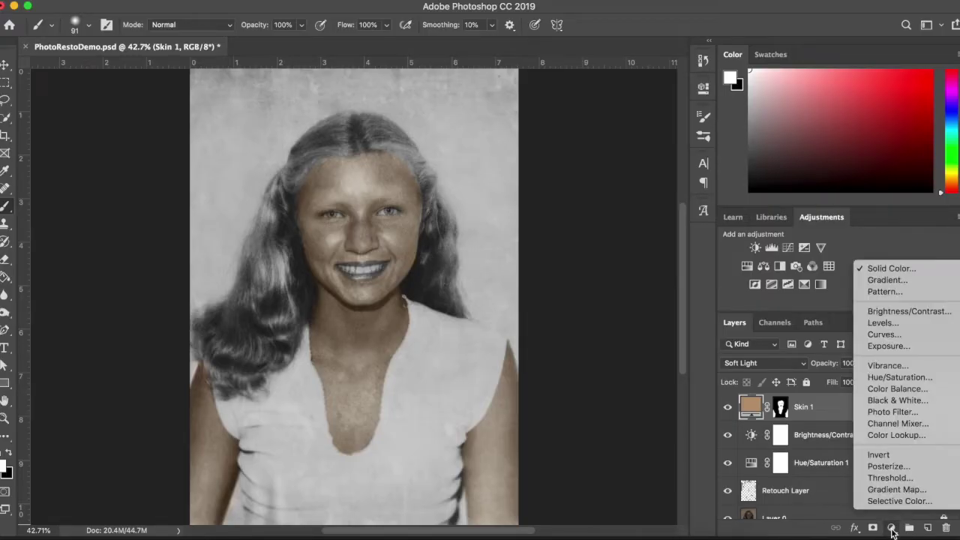
{"action": "left_click", "coordinate": [905, 269]}
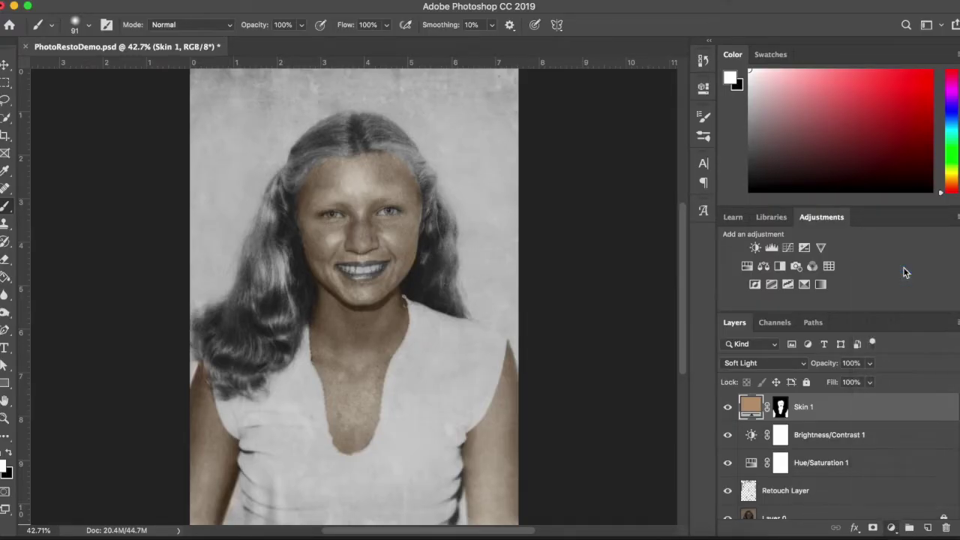
{"action": "double_click", "coordinate": [746, 372]}
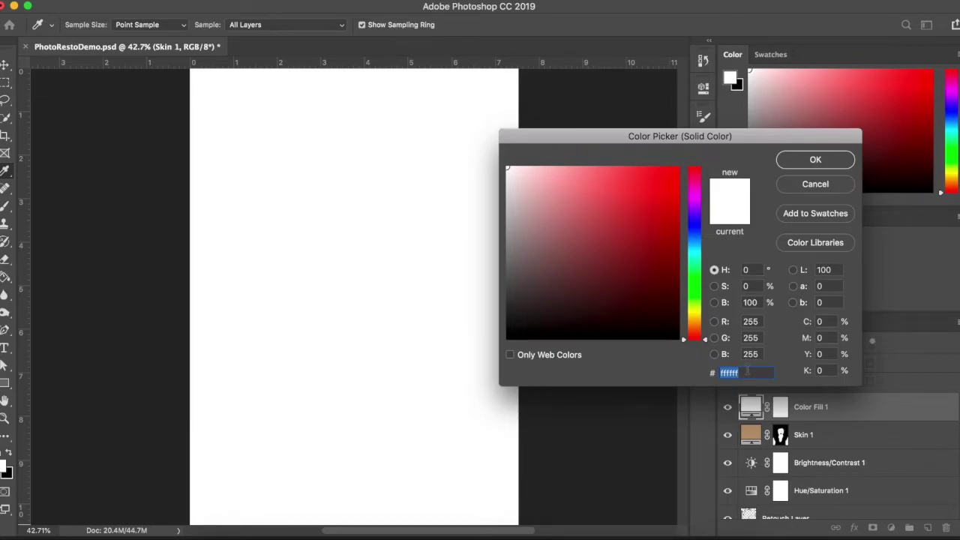
{"action": "type", "text": "cb"}
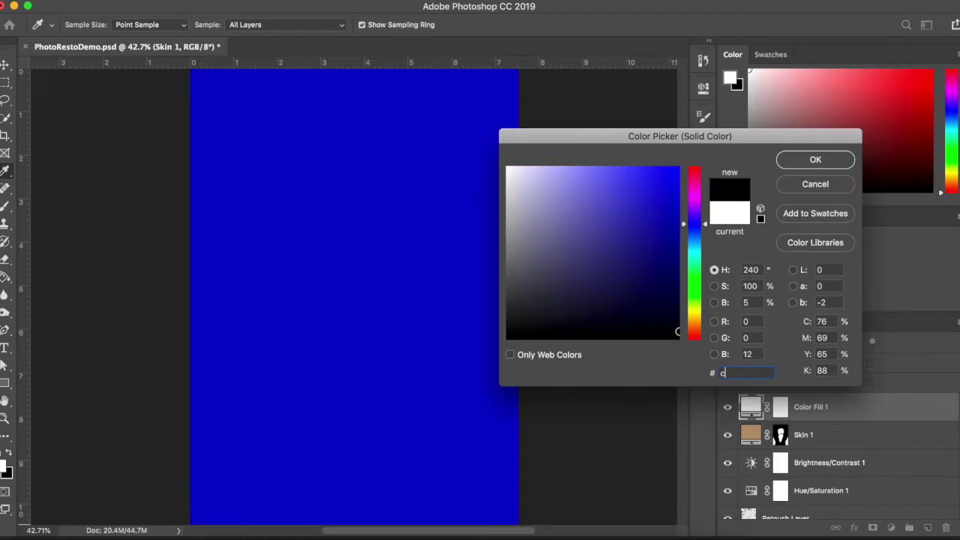
{"action": "type", "text": "8"}
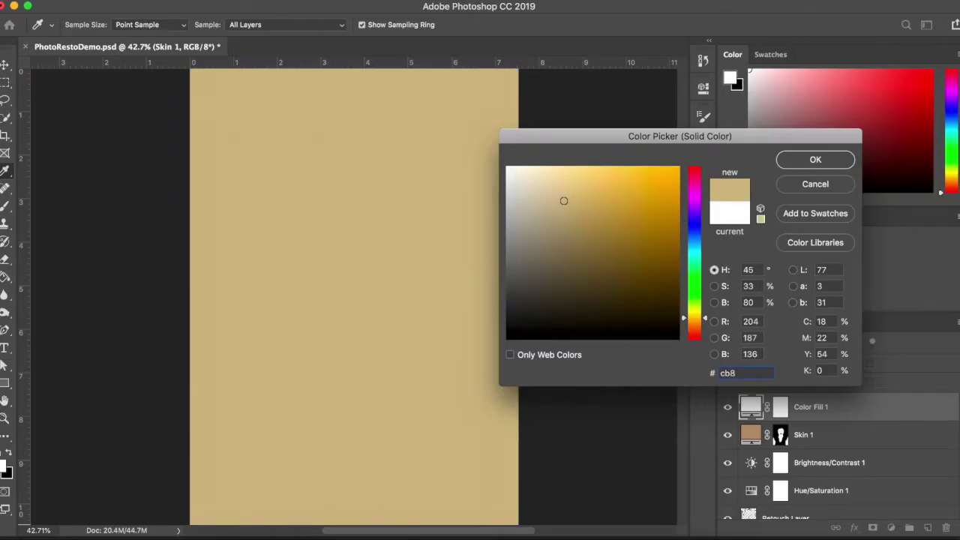
{"action": "type", "text": "cba"}
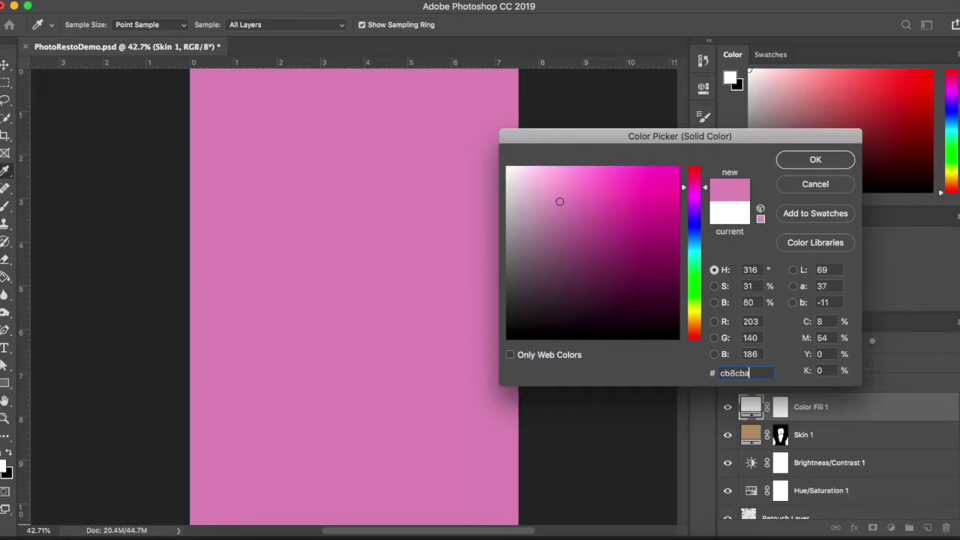
{"action": "left_click", "coordinate": [815, 164]}
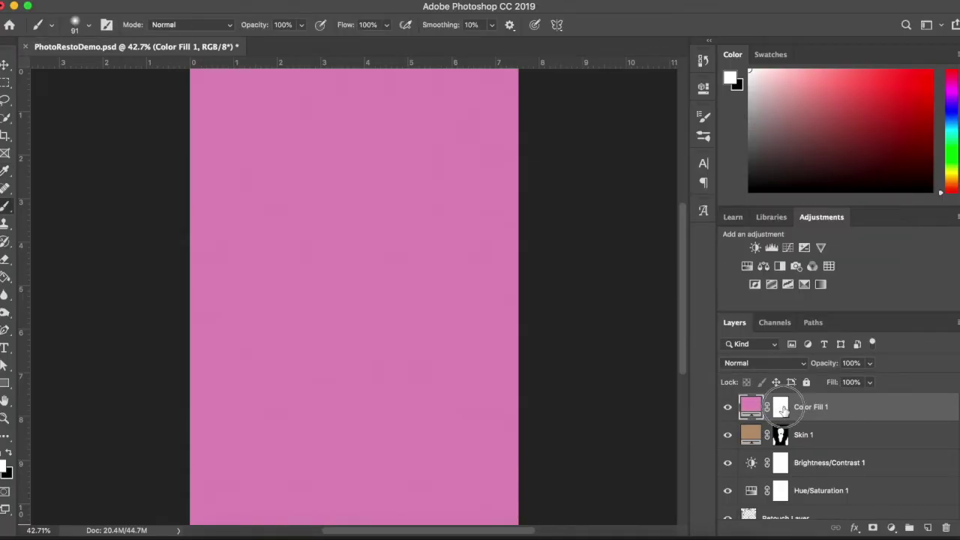
{"action": "left_click", "coordinate": [781, 409]}
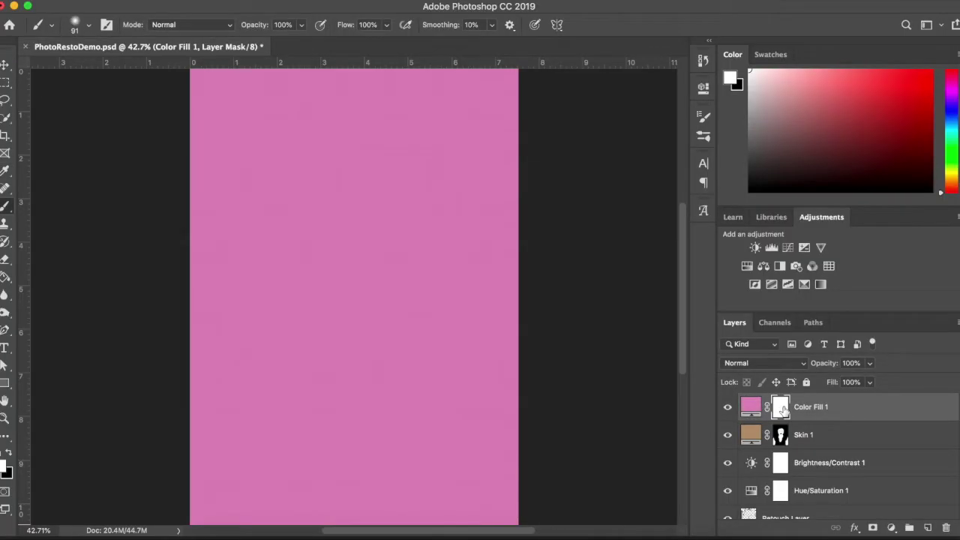
{"action": "key", "text": "super+i"}
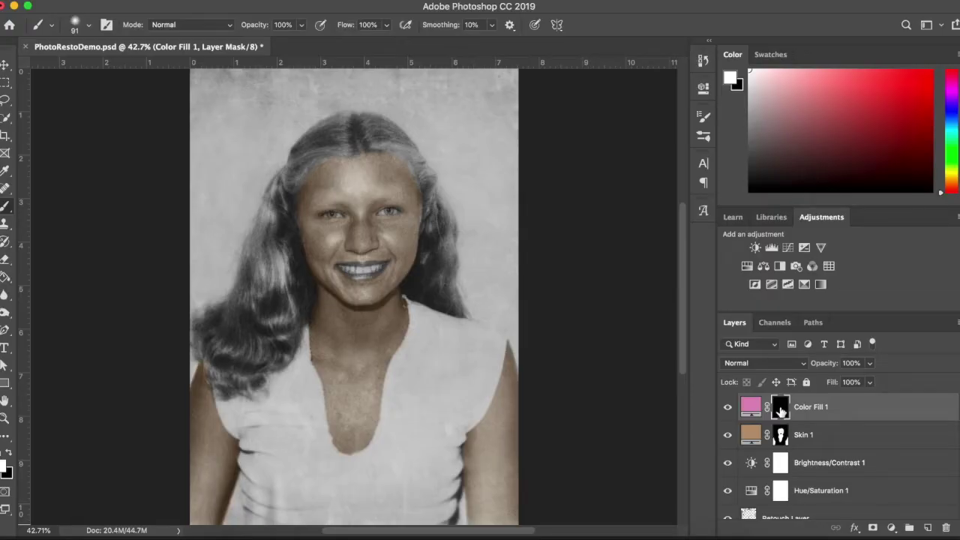
Rename the pink fill layer as Skin 2-Pink and set its blend mode to Soft Light with its mask active.
{"action": "double_click", "coordinate": [814, 407]}
{"action": "type", "text": "Sk"}
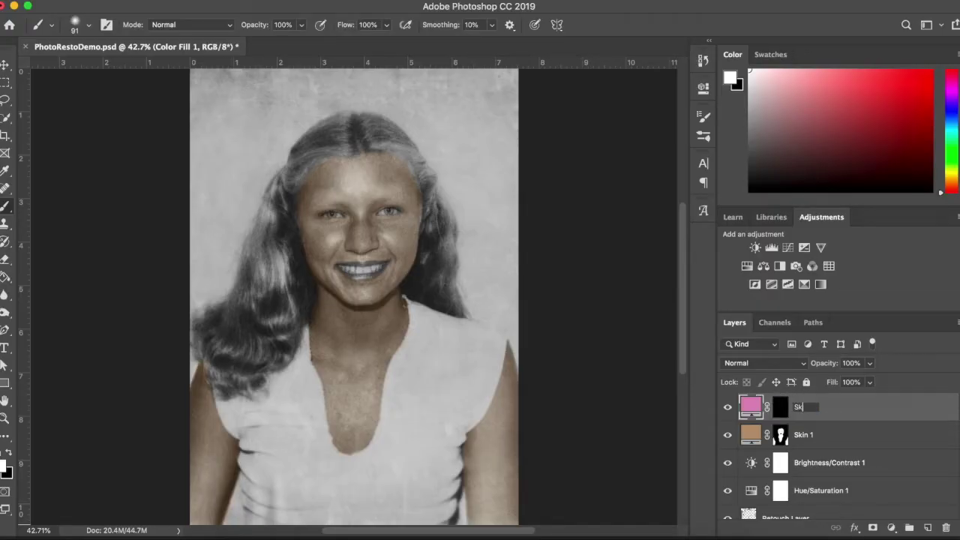
{"action": "type", "text": "in 2-Pink"}
{"action": "left_click", "coordinate": [782, 409]}
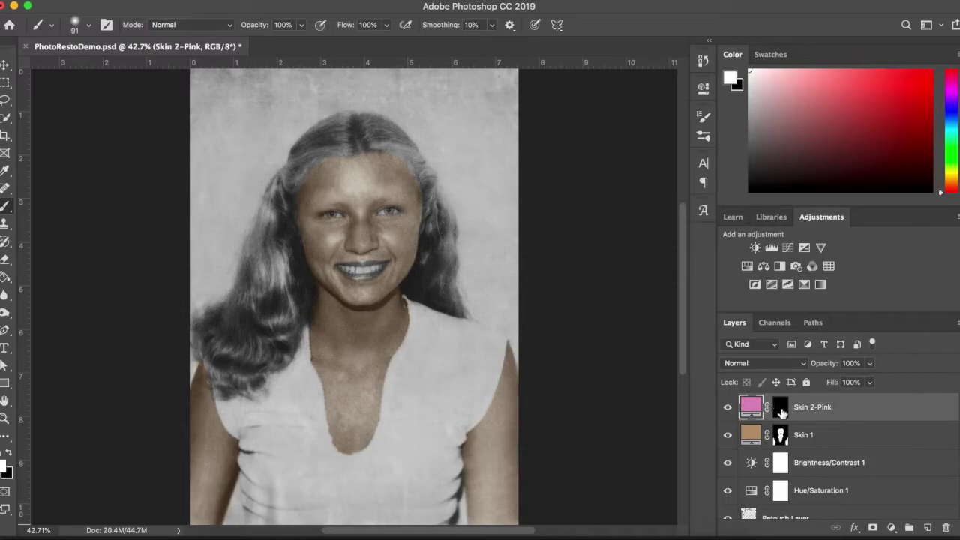
{"action": "left_click", "coordinate": [781, 411]}
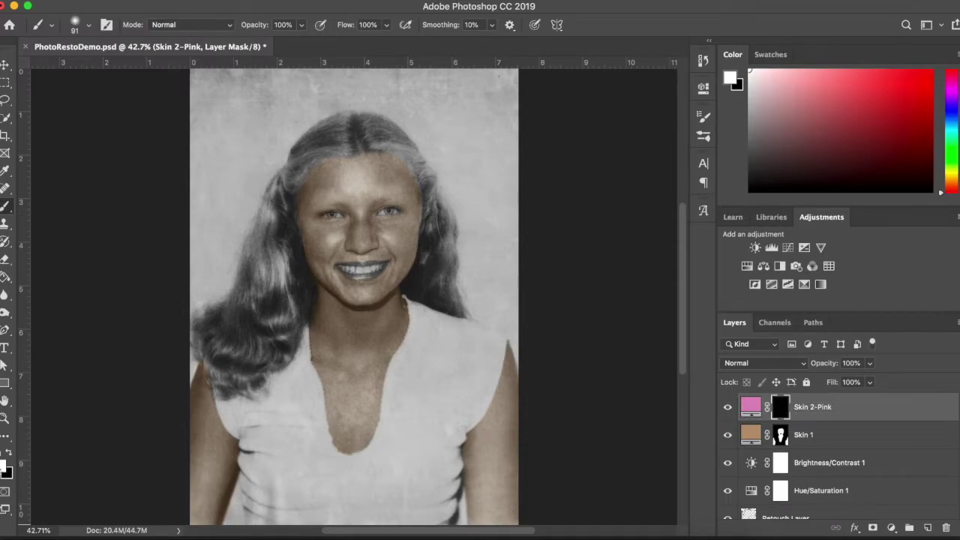
{"action": "left_click", "coordinate": [757, 364]}
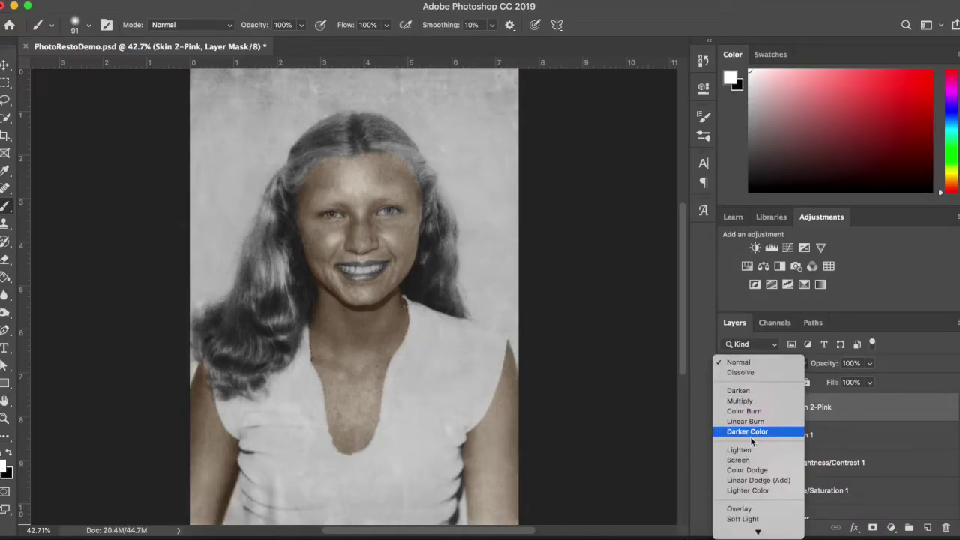
{"action": "left_click", "coordinate": [753, 478]}
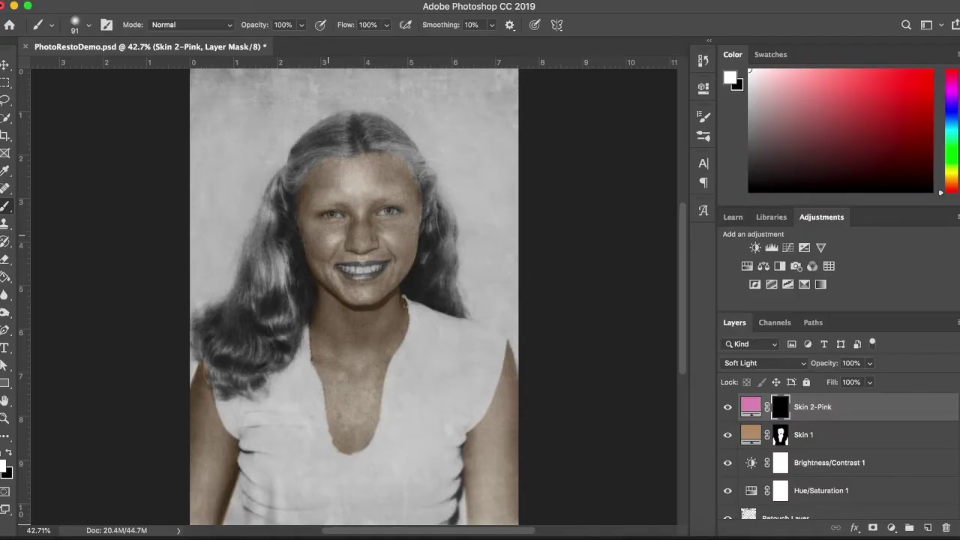
Paint white on the Skin 2-Pink mask over both cheeks, the center of the forehead and the chin.
{"action": "mouse_move", "coordinate": [323, 238]}
{"action": "left_mouse_down"}
{"action": "mouse_move", "coordinate": [310, 234]}
{"action": "mouse_move", "coordinate": [333, 239]}
{"action": "mouse_move", "coordinate": [311, 237]}
{"action": "left_mouse_up"}
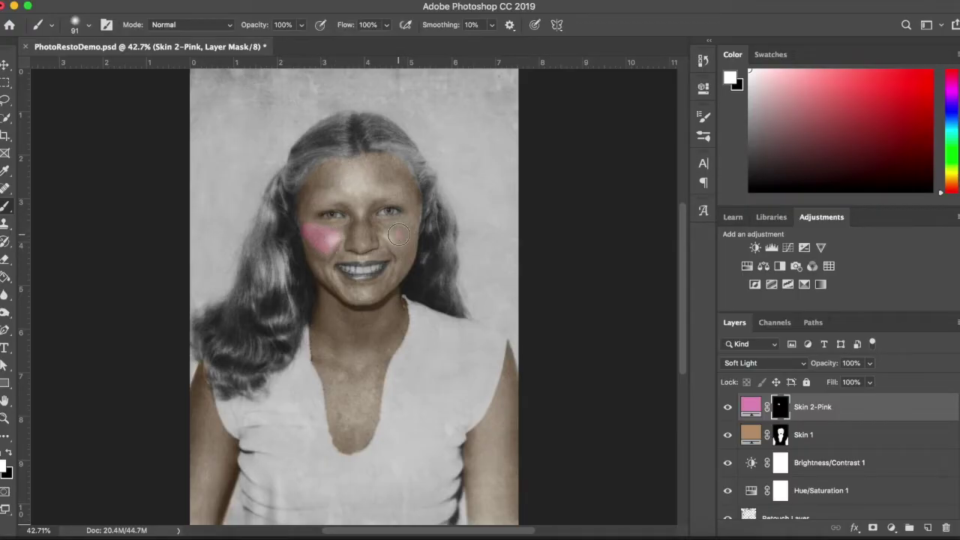
{"action": "left_click_drag", "start_coordinate": [396, 237], "coordinate": [411, 222]}
{"action": "mouse_move", "coordinate": [361, 185]}
{"action": "left_mouse_down"}
{"action": "mouse_move", "coordinate": [362, 199]}
{"action": "mouse_move", "coordinate": [343, 189]}
{"action": "mouse_move", "coordinate": [368, 188]}
{"action": "mouse_move", "coordinate": [337, 180]}
{"action": "mouse_move", "coordinate": [373, 182]}
{"action": "left_mouse_up"}
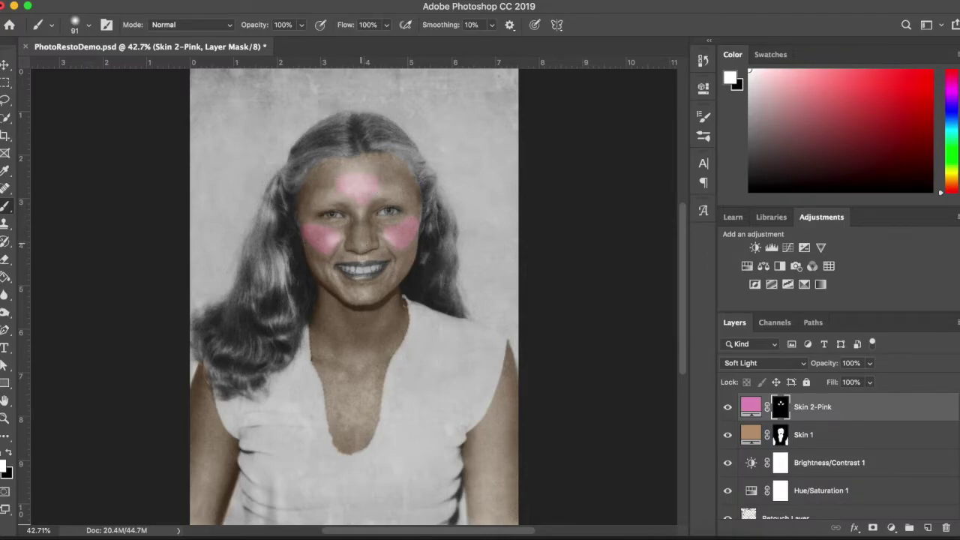
{"action": "mouse_move", "coordinate": [356, 289]}
{"action": "left_mouse_down"}
{"action": "mouse_move", "coordinate": [370, 294]}
{"action": "mouse_move", "coordinate": [352, 295]}
{"action": "left_mouse_up"}
Lower the Skin 2-Pink layer's opacity to 20% and toggle its visibility to compare the effect.
{"action": "left_click", "coordinate": [869, 364]}
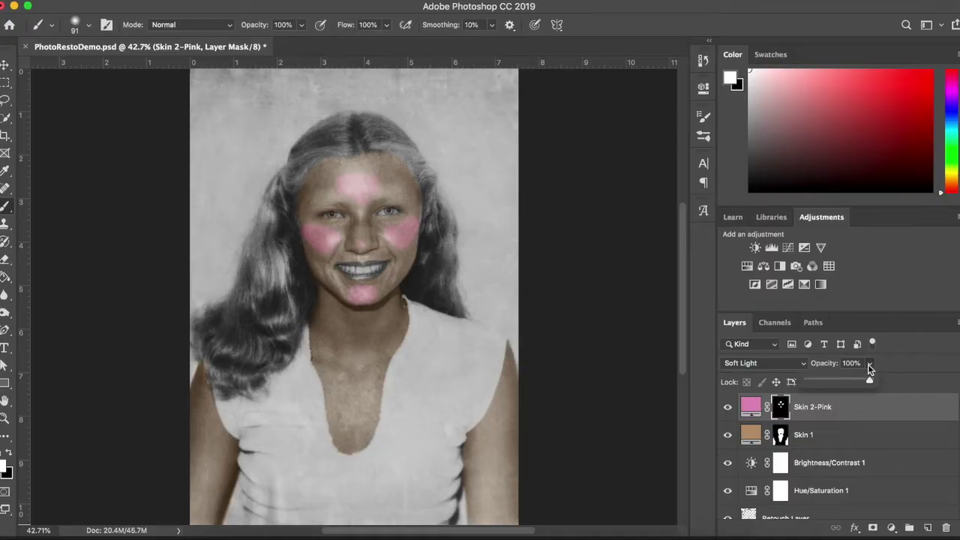
{"action": "left_click_drag", "start_coordinate": [868, 382], "coordinate": [818, 385]}
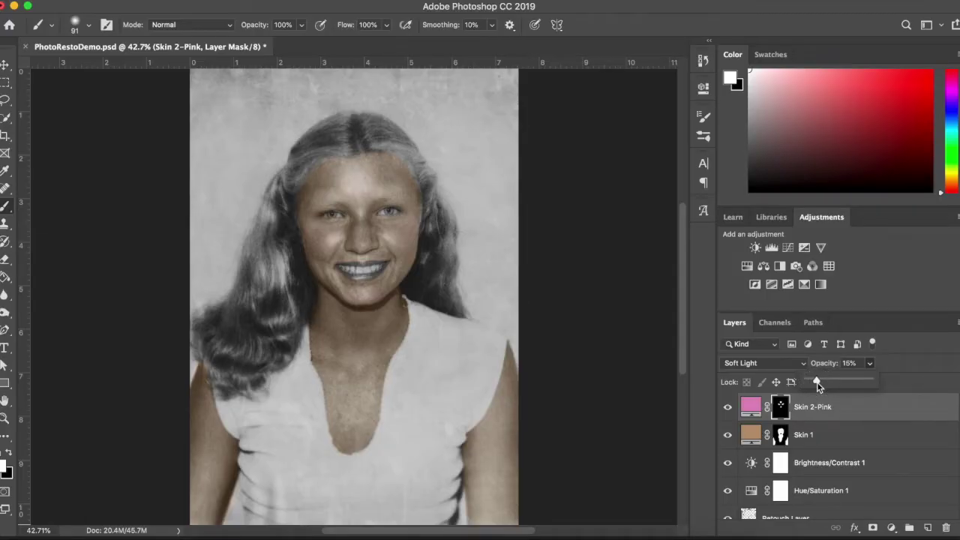
{"action": "left_click_drag", "start_coordinate": [816, 384], "coordinate": [821, 383]}
{"action": "left_click", "coordinate": [727, 407]}
{"action": "left_click", "coordinate": [727, 406]}
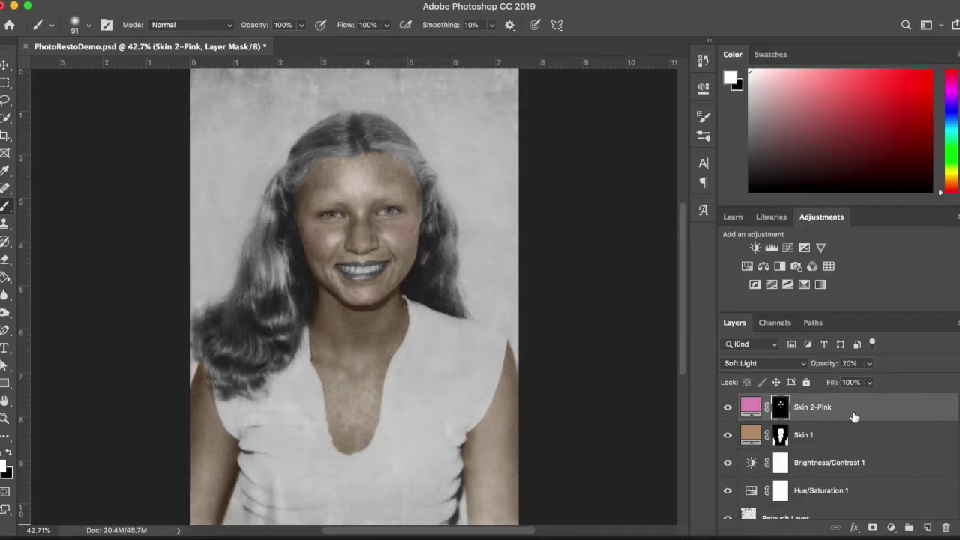
Add a Solid Color fill layer in #c1ab5d above Skin 2-Pink and name it Hair.
{"action": "key", "text": "super+2"}
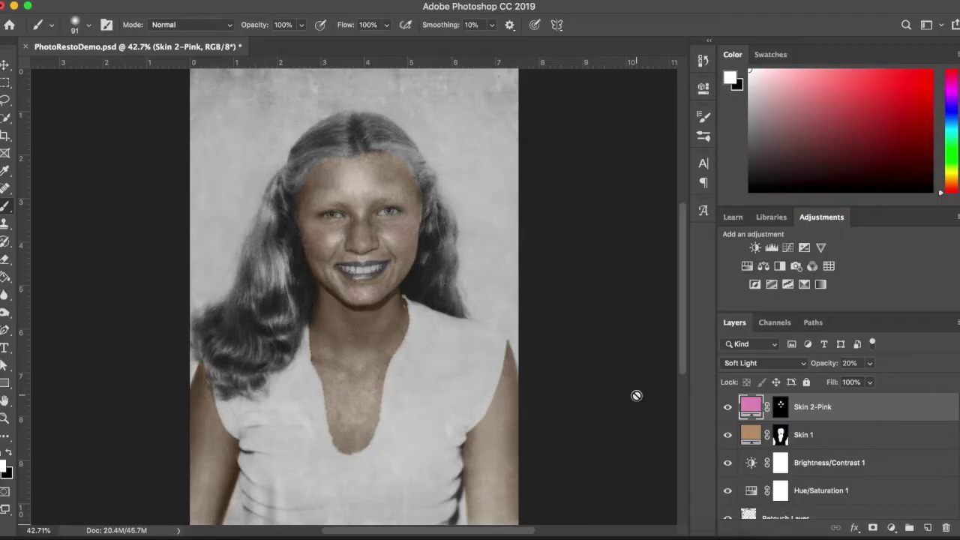
{"action": "left_click", "coordinate": [891, 528]}
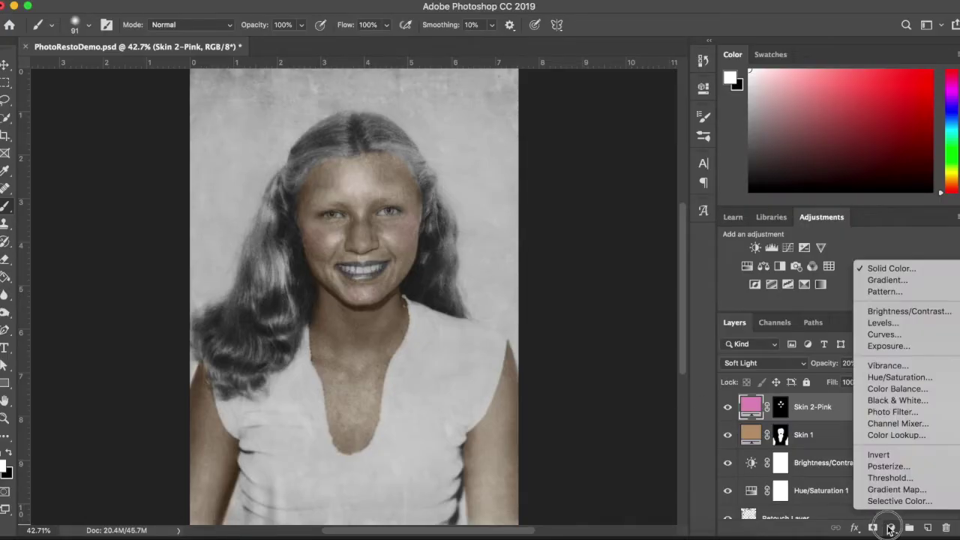
{"action": "left_click", "coordinate": [918, 268]}
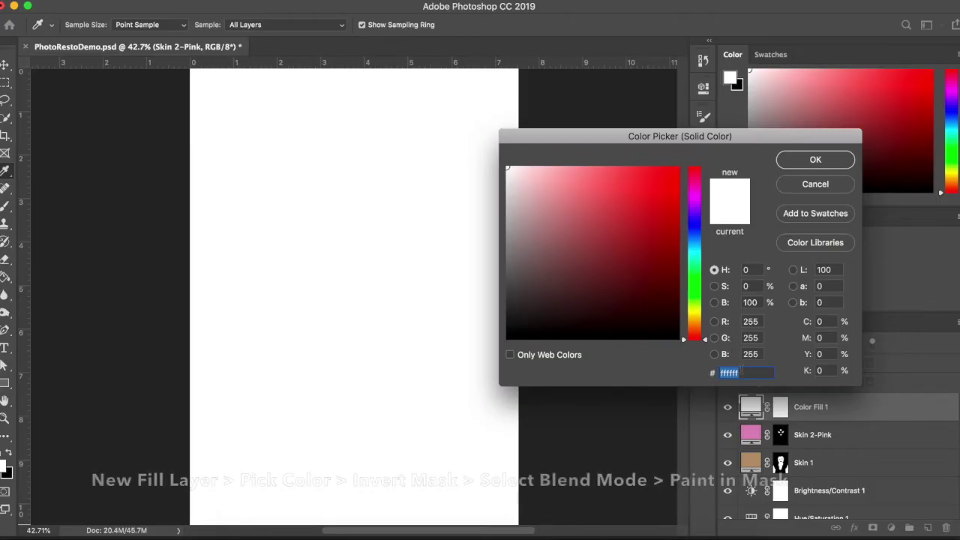
{"action": "type", "text": "0000c1ab5d"}
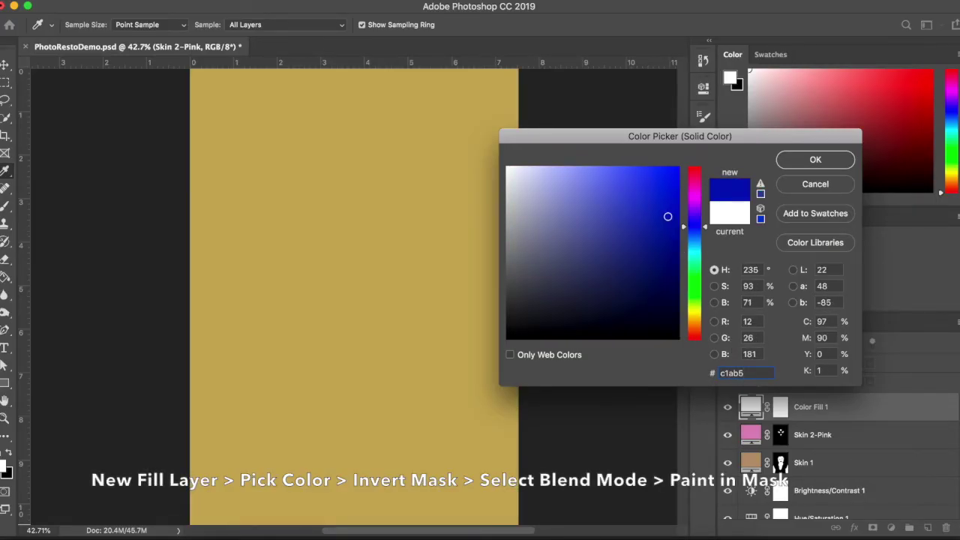
{"action": "left_click", "coordinate": [816, 160]}
{"action": "double_click", "coordinate": [810, 406]}
{"action": "type", "text": "Hair"}
{"action": "key", "text": "Return"}
Invert the Hair layer's mask to black and set the layer's blend mode to Soft Light.
{"action": "left_click", "coordinate": [781, 411]}
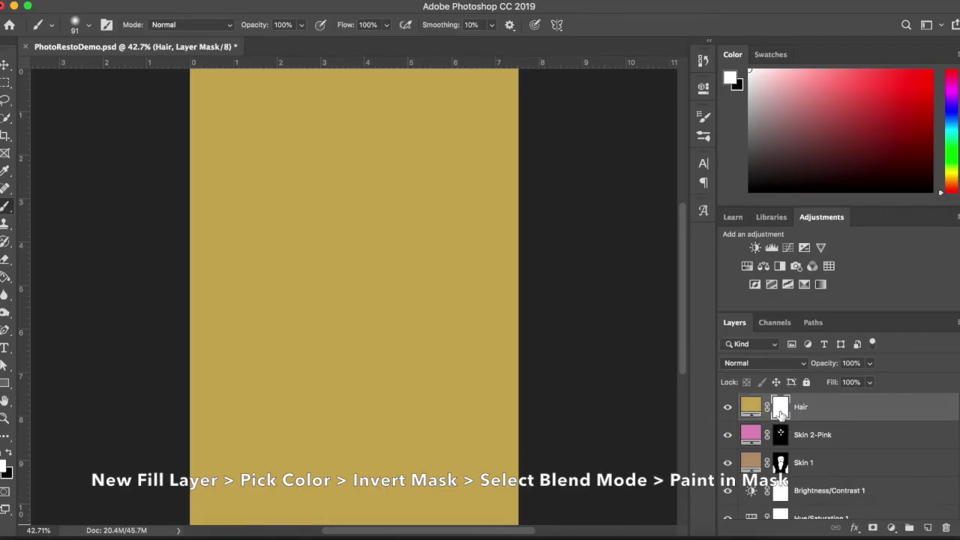
{"action": "key", "text": "super+i"}
{"action": "left_click", "coordinate": [766, 360]}
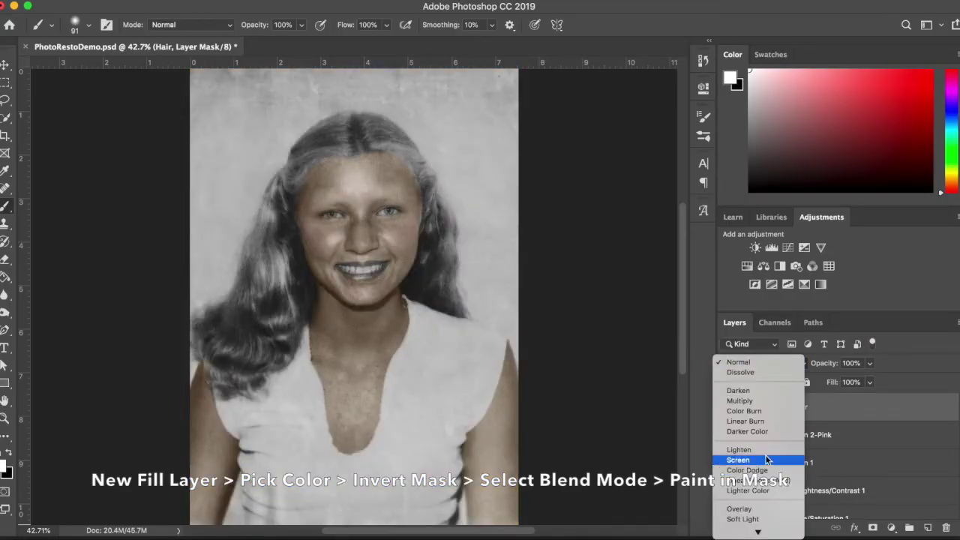
{"action": "left_click", "coordinate": [757, 498]}
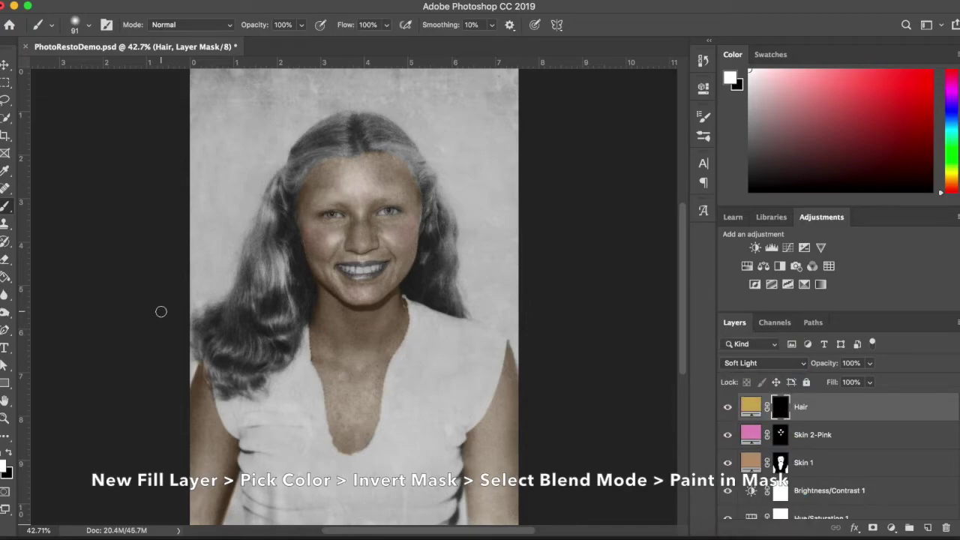
Paint white on the Hair layer's mask over all the hair, from the crown down both sides of the face.
{"action": "mouse_move", "coordinate": [350, 152]}
{"action": "left_mouse_down"}
{"action": "mouse_move", "coordinate": [350, 119]}
{"action": "mouse_move", "coordinate": [331, 127]}
{"action": "mouse_move", "coordinate": [343, 119]}
{"action": "mouse_move", "coordinate": [297, 147]}
{"action": "mouse_move", "coordinate": [293, 185]}
{"action": "mouse_move", "coordinate": [308, 165]}
{"action": "mouse_move", "coordinate": [344, 150]}
{"action": "mouse_move", "coordinate": [330, 135]}
{"action": "mouse_move", "coordinate": [275, 187]}
{"action": "mouse_move", "coordinate": [240, 292]}
{"action": "mouse_move", "coordinate": [198, 330]}
{"action": "mouse_move", "coordinate": [203, 350]}
{"action": "mouse_move", "coordinate": [249, 292]}
{"action": "mouse_move", "coordinate": [212, 372]}
{"action": "mouse_move", "coordinate": [291, 195]}
{"action": "mouse_move", "coordinate": [273, 224]}
{"action": "mouse_move", "coordinate": [279, 233]}
{"action": "mouse_move", "coordinate": [291, 207]}
{"action": "mouse_move", "coordinate": [310, 286]}
{"action": "mouse_move", "coordinate": [295, 348]}
{"action": "mouse_move", "coordinate": [249, 390]}
{"action": "mouse_move", "coordinate": [219, 393]}
{"action": "mouse_move", "coordinate": [242, 374]}
{"action": "mouse_move", "coordinate": [223, 372]}
{"action": "mouse_move", "coordinate": [246, 387]}
{"action": "mouse_move", "coordinate": [224, 357]}
{"action": "mouse_move", "coordinate": [275, 268]}
{"action": "mouse_move", "coordinate": [272, 242]}
{"action": "mouse_move", "coordinate": [259, 267]}
{"action": "mouse_move", "coordinate": [274, 232]}
{"action": "mouse_move", "coordinate": [297, 305]}
{"action": "mouse_move", "coordinate": [258, 366]}
{"action": "mouse_move", "coordinate": [285, 345]}
{"action": "mouse_move", "coordinate": [281, 263]}
{"action": "mouse_move", "coordinate": [245, 356]}
{"action": "mouse_move", "coordinate": [273, 308]}
{"action": "mouse_move", "coordinate": [271, 321]}
{"action": "mouse_move", "coordinate": [229, 345]}
{"action": "left_mouse_up"}
{"action": "mouse_move", "coordinate": [363, 147]}
{"action": "left_mouse_down"}
{"action": "mouse_move", "coordinate": [411, 156]}
{"action": "mouse_move", "coordinate": [397, 147]}
{"action": "mouse_move", "coordinate": [432, 185]}
{"action": "mouse_move", "coordinate": [432, 195]}
{"action": "mouse_move", "coordinate": [410, 156]}
{"action": "mouse_move", "coordinate": [429, 182]}
{"action": "mouse_move", "coordinate": [431, 212]}
{"action": "mouse_move", "coordinate": [428, 196]}
{"action": "mouse_move", "coordinate": [408, 286]}
{"action": "mouse_move", "coordinate": [462, 312]}
{"action": "mouse_move", "coordinate": [441, 204]}
{"action": "mouse_move", "coordinate": [442, 297]}
{"action": "mouse_move", "coordinate": [433, 251]}
{"action": "mouse_move", "coordinate": [424, 284]}
{"action": "mouse_move", "coordinate": [428, 234]}
{"action": "left_mouse_up"}
{"action": "left_click_drag", "start_coordinate": [426, 216], "coordinate": [414, 289]}
{"action": "mouse_move", "coordinate": [378, 129]}
{"action": "left_mouse_down"}
{"action": "mouse_move", "coordinate": [369, 120]}
{"action": "mouse_move", "coordinate": [397, 139]}
{"action": "mouse_move", "coordinate": [375, 139]}
{"action": "mouse_move", "coordinate": [378, 129]}
{"action": "left_mouse_up"}
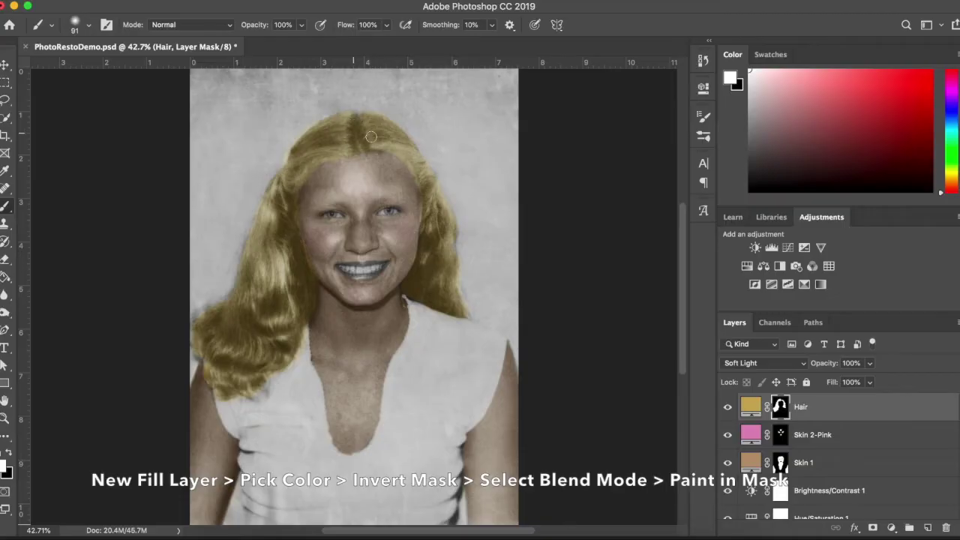
{"action": "scroll", "coordinate": [369, 138], "scroll_direction": "up", "scroll_amount": 5}
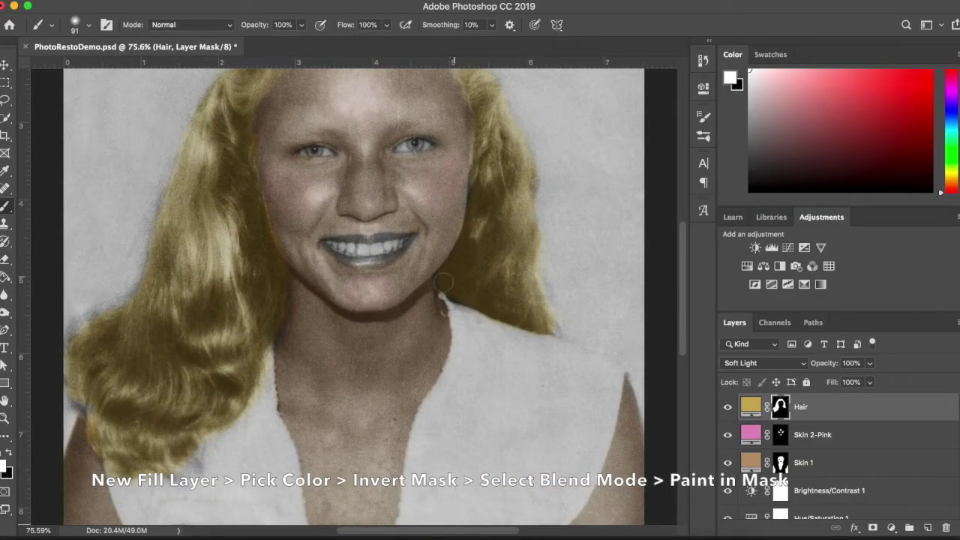
Trim the Hair layer's mask with black outside the hairline beside the crown, and repaint the missed hair there with white.
{"action": "scroll", "coordinate": [478, 190], "scroll_direction": "up", "scroll_amount": 5}
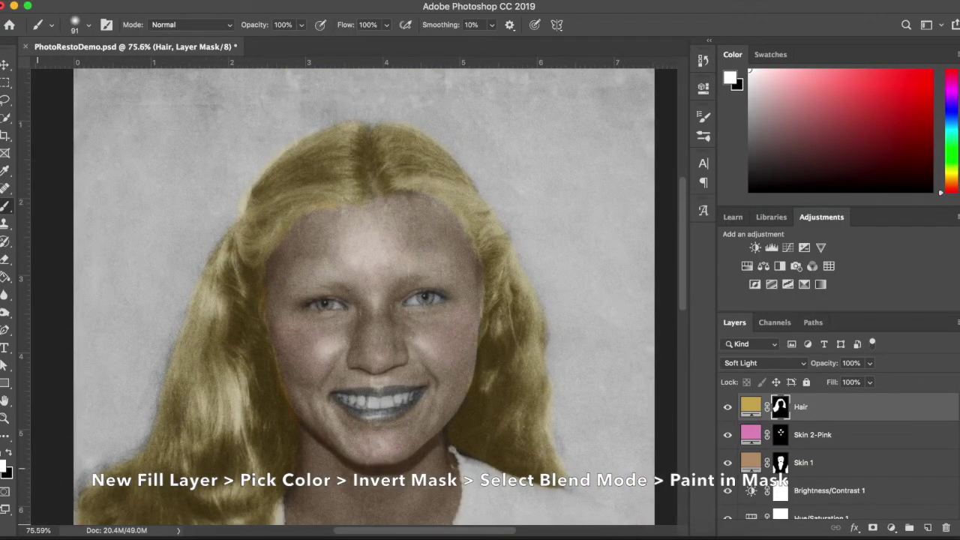
{"action": "left_click", "coordinate": [10, 452]}
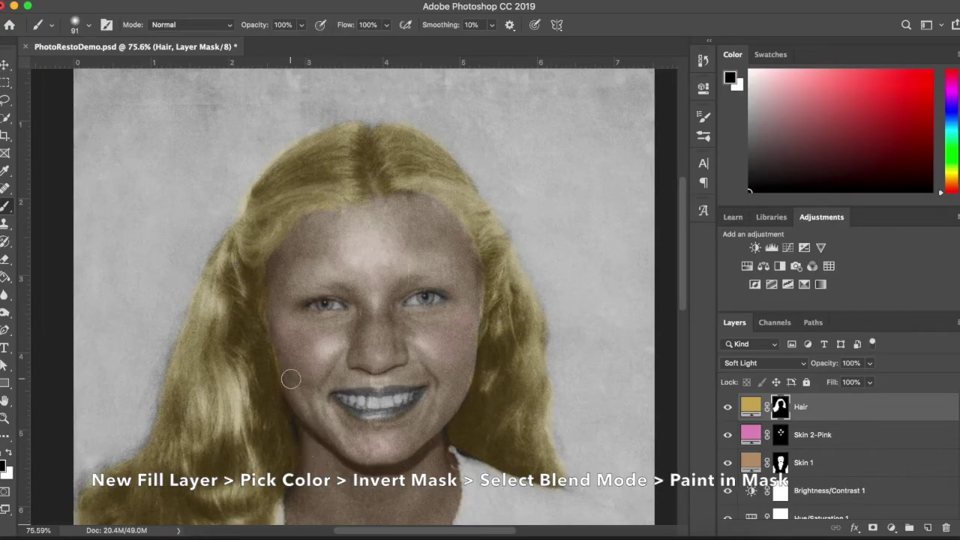
{"action": "mouse_move", "coordinate": [294, 140]}
{"action": "left_mouse_down"}
{"action": "mouse_move", "coordinate": [274, 145]}
{"action": "mouse_move", "coordinate": [232, 203]}
{"action": "left_mouse_up"}
{"action": "left_click", "coordinate": [10, 452]}
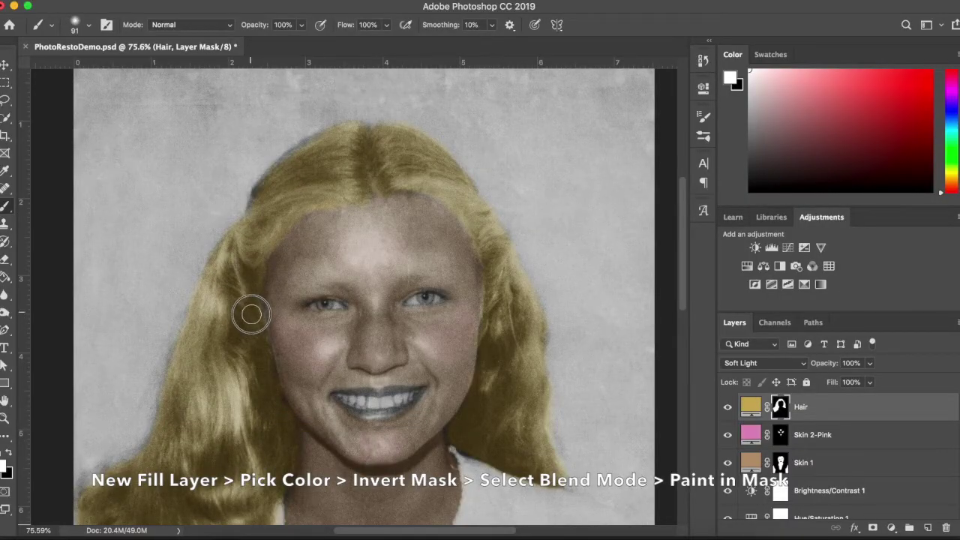
{"action": "left_click", "coordinate": [259, 204]}
{"action": "mouse_move", "coordinate": [259, 203]}
{"action": "left_mouse_down"}
{"action": "mouse_move", "coordinate": [283, 165]}
{"action": "mouse_move", "coordinate": [322, 132]}
{"action": "mouse_move", "coordinate": [341, 137]}
{"action": "left_mouse_up"}
{"action": "scroll", "coordinate": [460, 217], "scroll_direction": "down", "scroll_amount": 3}
{"action": "scroll", "coordinate": [461, 218], "scroll_direction": "down", "scroll_amount": 2}
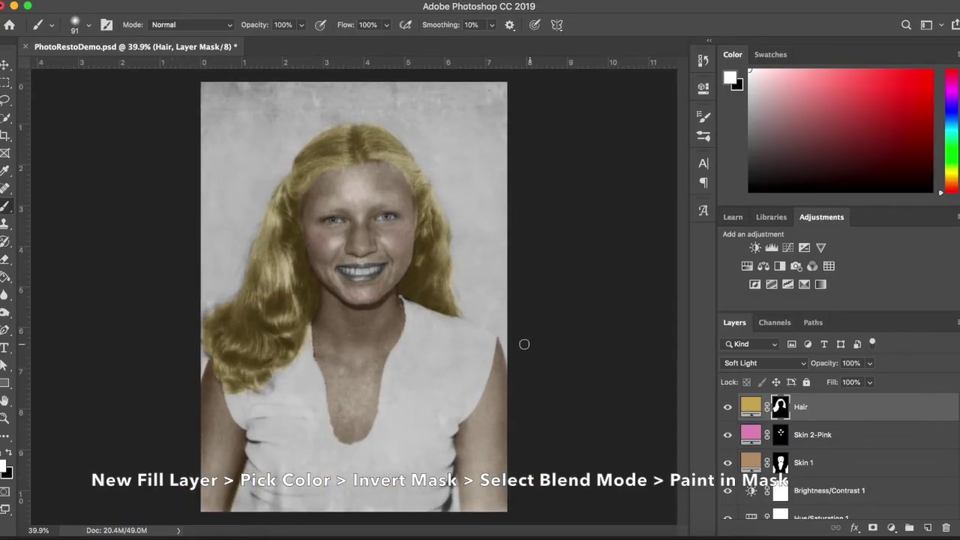
Add a Solid Color fill layer in #0092ab above the Hair layer.
{"action": "left_click", "coordinate": [891, 528]}
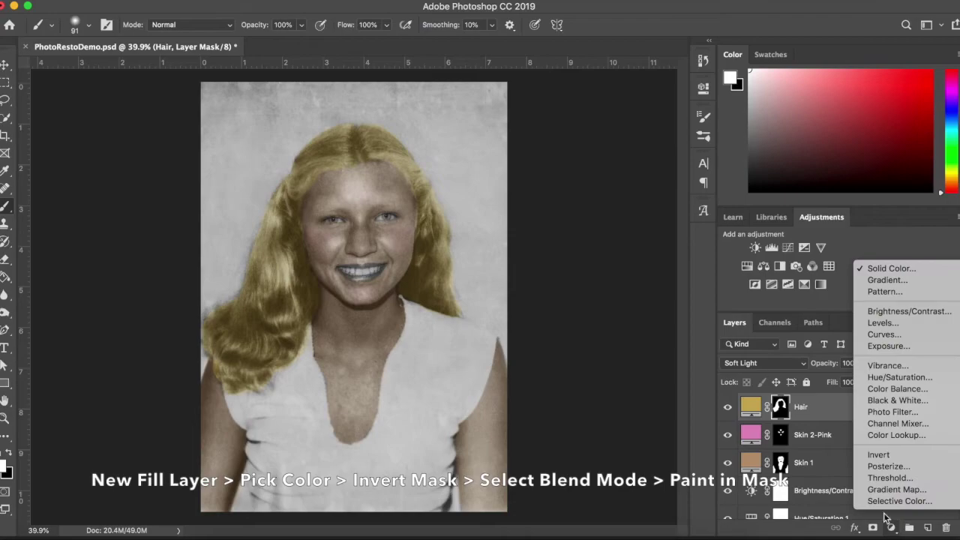
{"action": "left_click", "coordinate": [890, 268]}
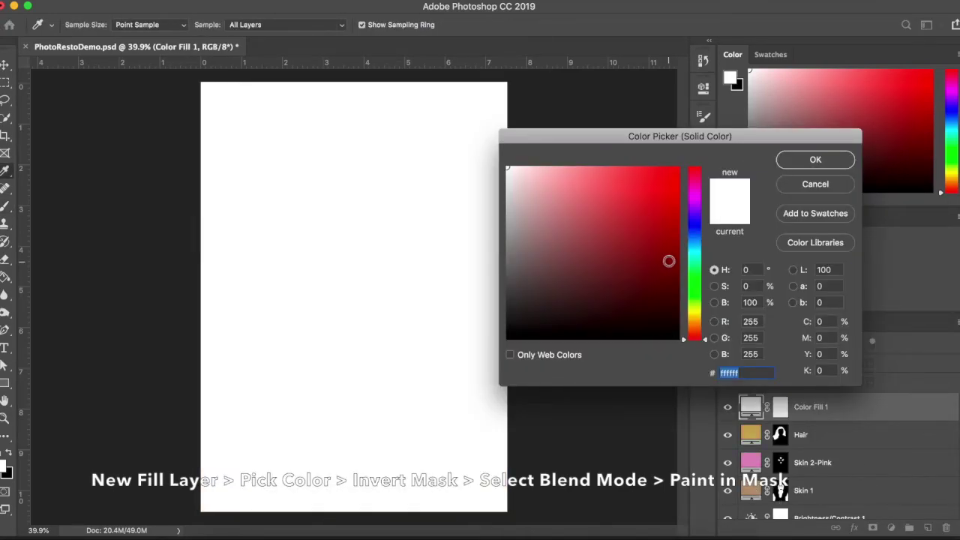
{"action": "type", "text": "0092"}
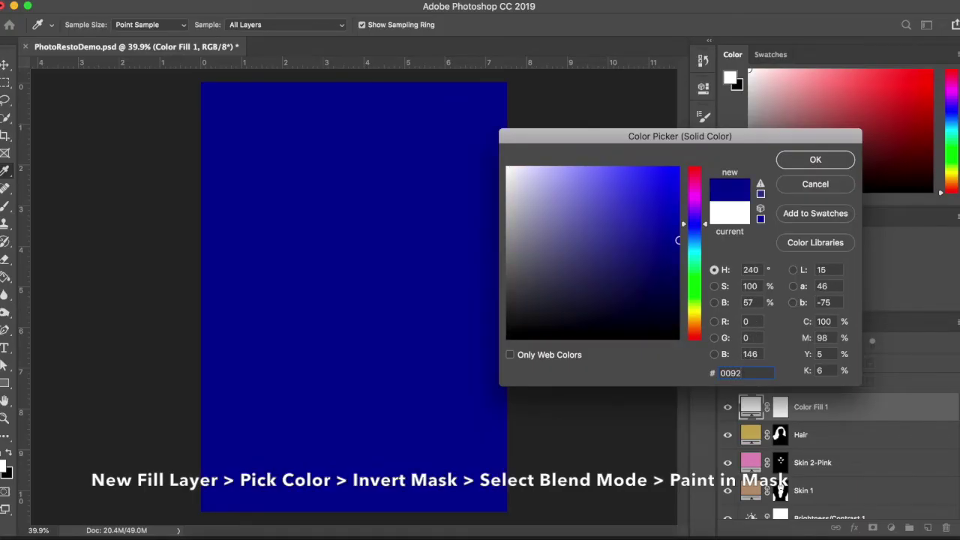
{"action": "type", "text": "ab"}
{"action": "left_click", "coordinate": [816, 160]}
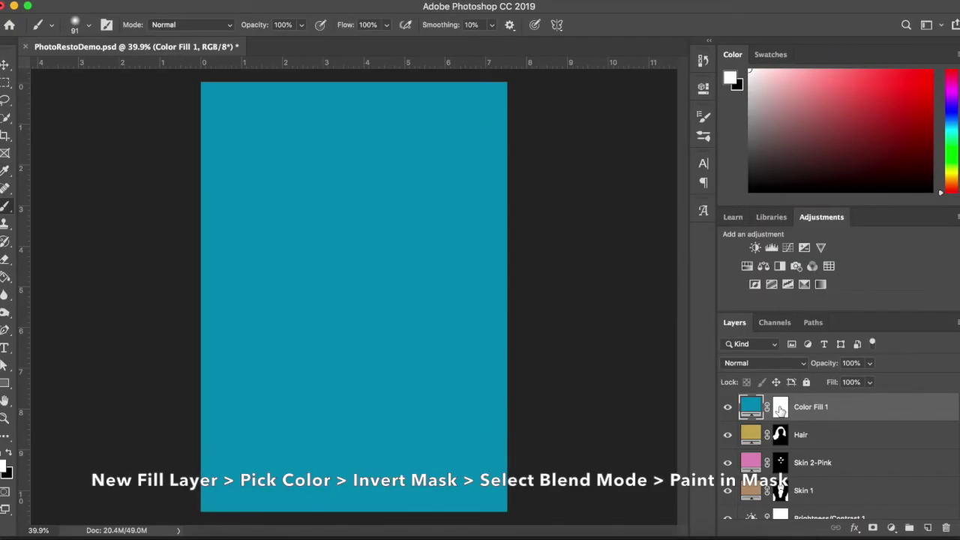
Invert the new blue fill layer's mask to black and name the layer Eyes.
{"action": "left_click", "coordinate": [780, 407]}
{"action": "key", "text": "super+i"}
{"action": "double_click", "coordinate": [809, 407]}
{"action": "type", "text": "Eyes"}
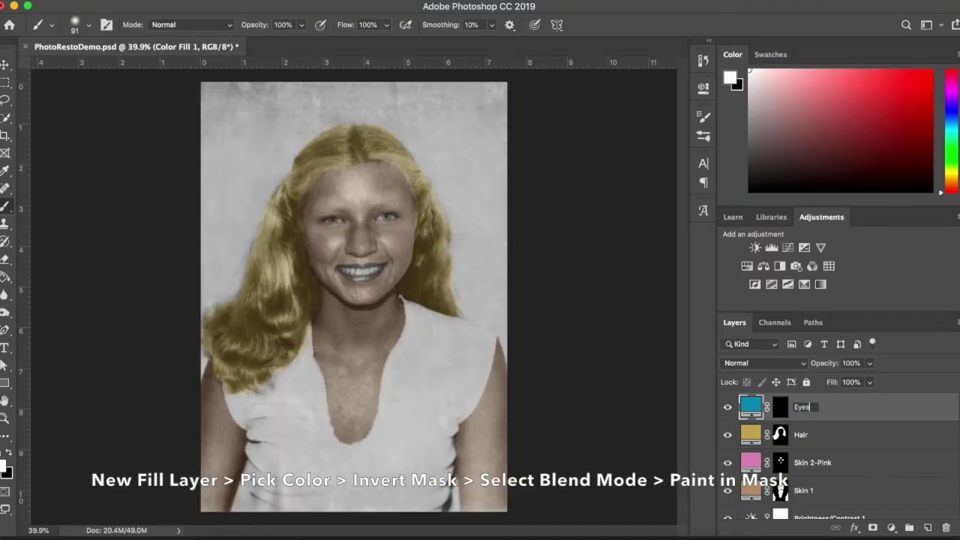
{"action": "scroll", "coordinate": [450, 220], "scroll_direction": "up", "scroll_amount": 8}
{"action": "scroll", "coordinate": [450, 220], "scroll_direction": "up", "scroll_amount": 2}
{"action": "type", "text": "yes"}
Paint white on the Eyes layer's mask over both irises.
{"action": "left_click", "coordinate": [781, 408]}
{"action": "left_click", "coordinate": [780, 408]}
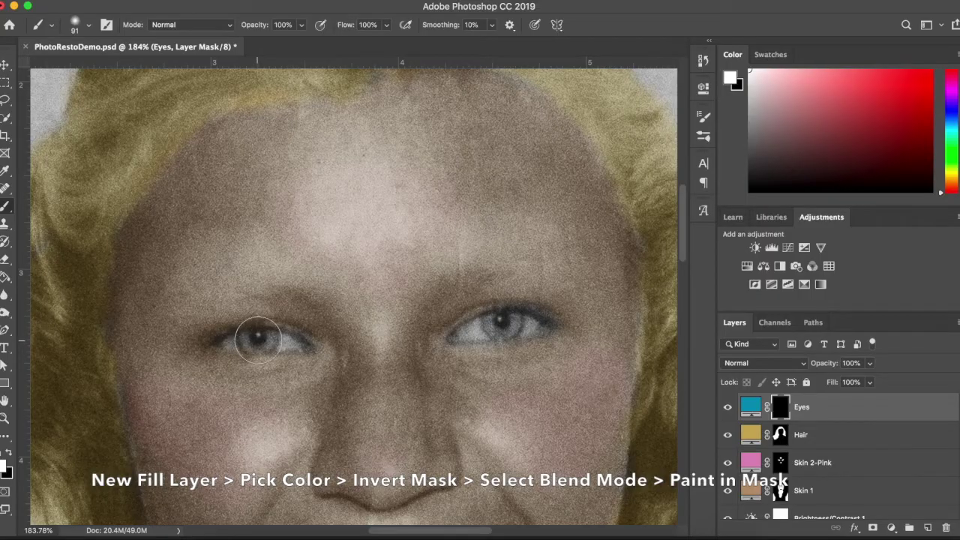
{"action": "left_click_drag", "start_coordinate": [258, 339], "coordinate": [260, 338]}
{"action": "left_click_drag", "start_coordinate": [501, 323], "coordinate": [503, 321]}
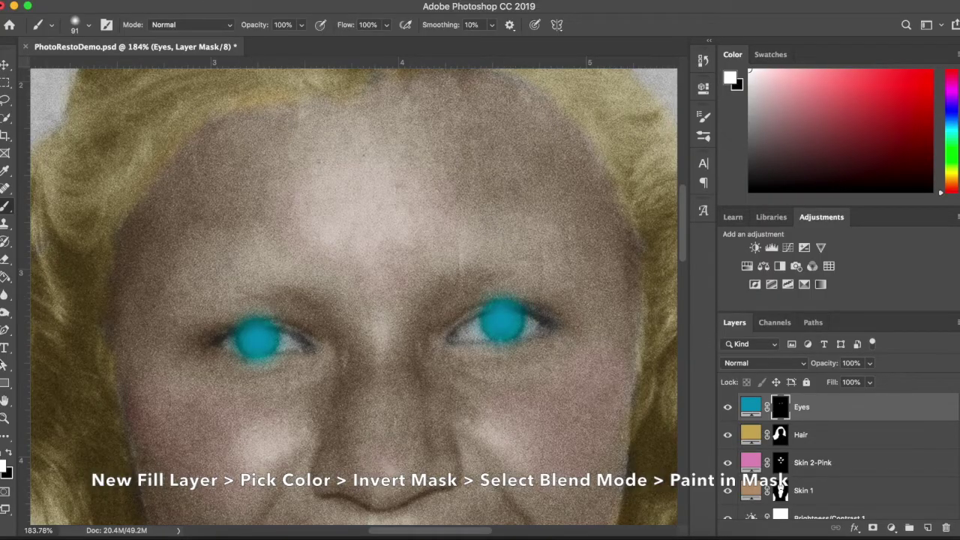
Paint black on the Eyes layer's mask to remove the blue spilling onto the eyelids around both irises.
{"action": "left_click", "coordinate": [11, 453]}
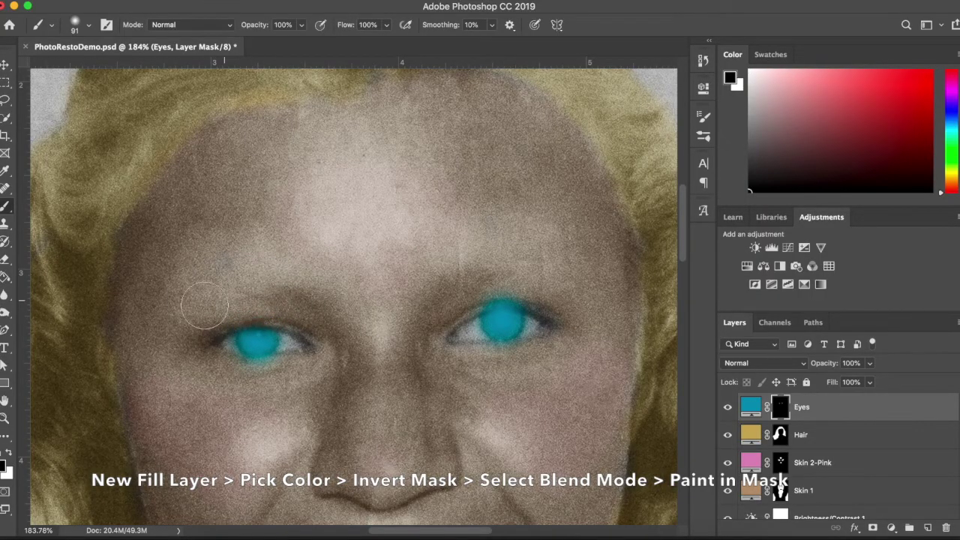
{"action": "mouse_move", "coordinate": [225, 352]}
{"action": "left_mouse_down"}
{"action": "mouse_move", "coordinate": [259, 379]}
{"action": "mouse_move", "coordinate": [311, 360]}
{"action": "left_mouse_up"}
{"action": "mouse_move", "coordinate": [501, 369]}
{"action": "left_mouse_down"}
{"action": "mouse_move", "coordinate": [525, 322]}
{"action": "mouse_move", "coordinate": [507, 250]}
{"action": "mouse_move", "coordinate": [457, 285]}
{"action": "left_mouse_up"}
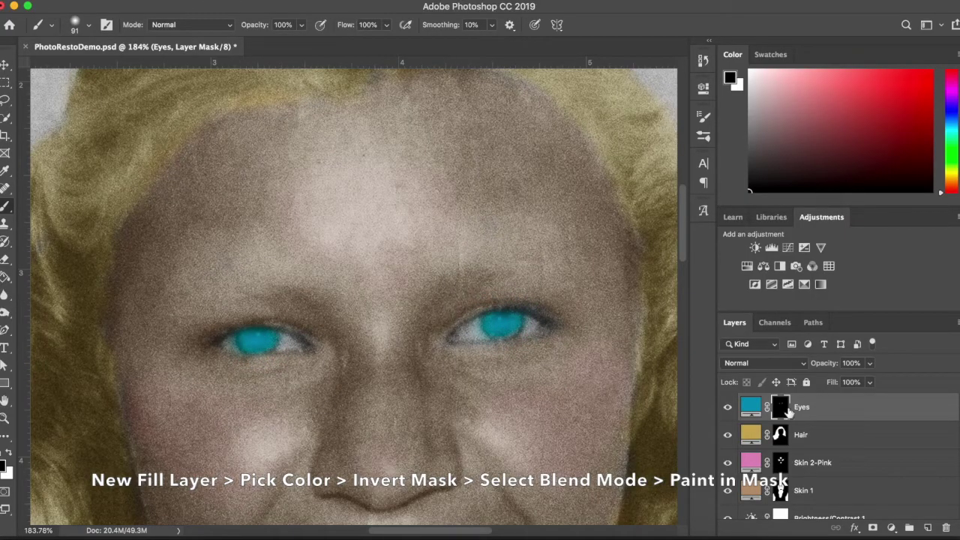
Set the Eyes layer's blend mode to Soft Light and lower its opacity to 50%.
{"action": "left_click", "coordinate": [785, 364]}
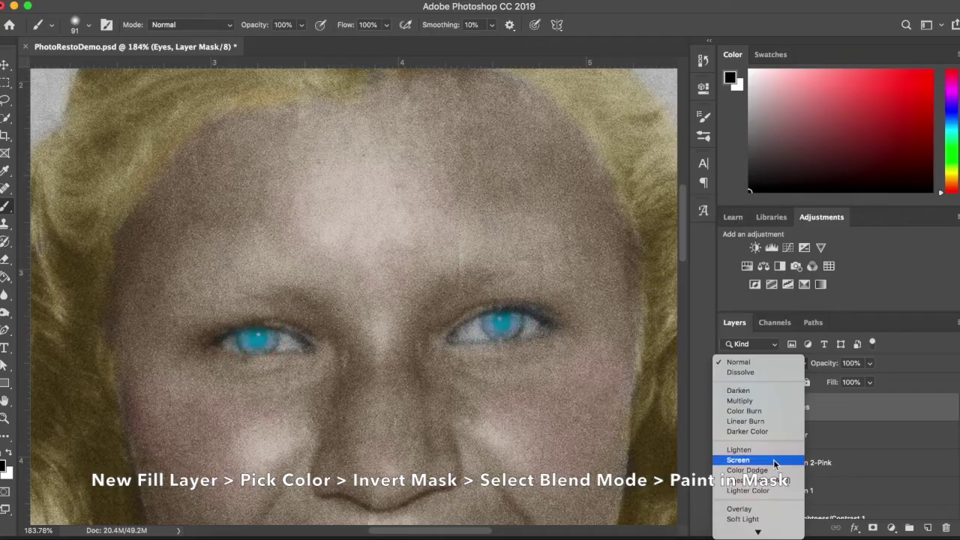
{"action": "left_click", "coordinate": [767, 517]}
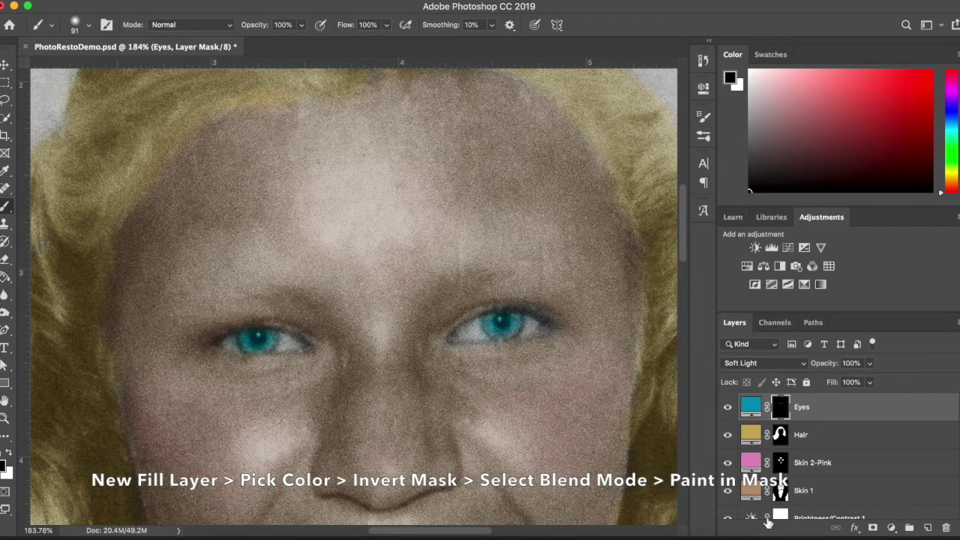
{"action": "left_click", "coordinate": [871, 366]}
{"action": "mouse_move", "coordinate": [870, 380]}
{"action": "left_mouse_down"}
{"action": "mouse_move", "coordinate": [846, 384]}
{"action": "mouse_move", "coordinate": [862, 380]}
{"action": "left_mouse_up"}
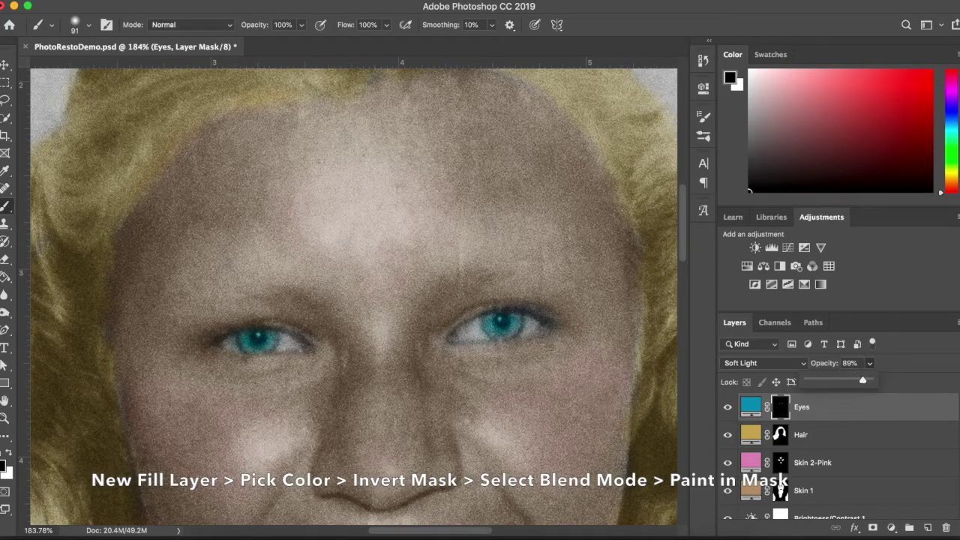
{"action": "scroll", "coordinate": [420, 311], "scroll_direction": "down", "scroll_amount": 5}
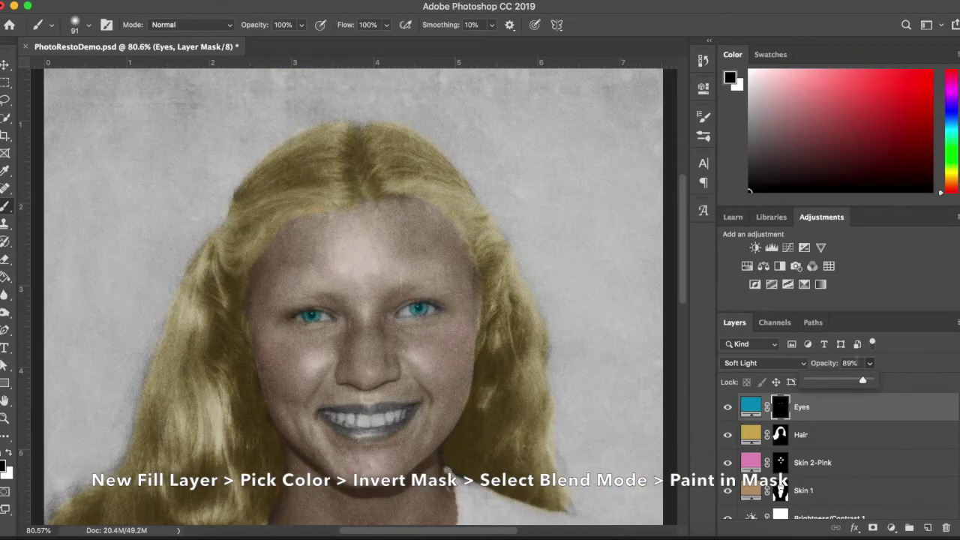
{"action": "left_click", "coordinate": [881, 386]}
{"action": "key", "text": "super+0"}
{"action": "left_click_drag", "start_coordinate": [870, 363], "coordinate": [845, 381]}
{"action": "left_click", "coordinate": [934, 364]}
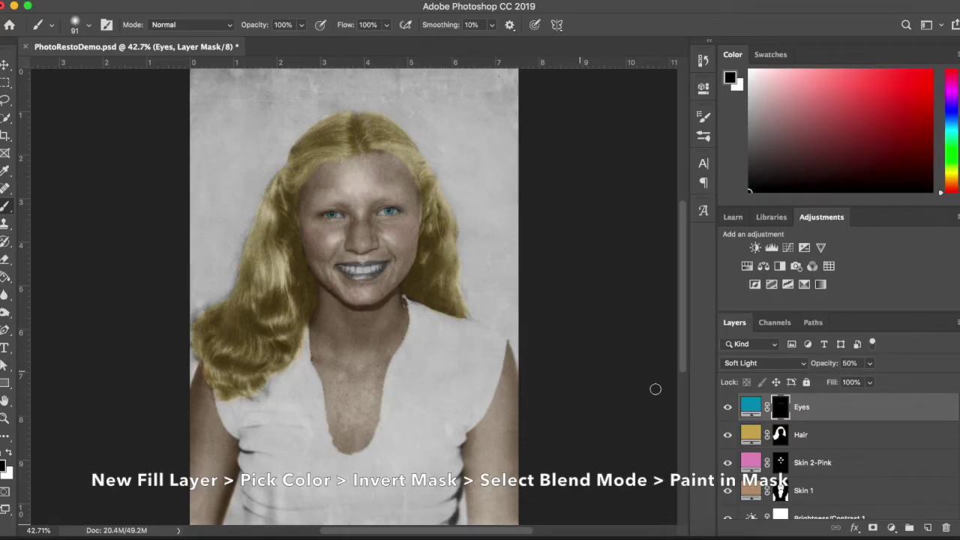
Add a Solid Color fill layer in #663737 above the Eyes layer.
{"action": "left_click", "coordinate": [890, 528]}
{"action": "left_click", "coordinate": [892, 268]}
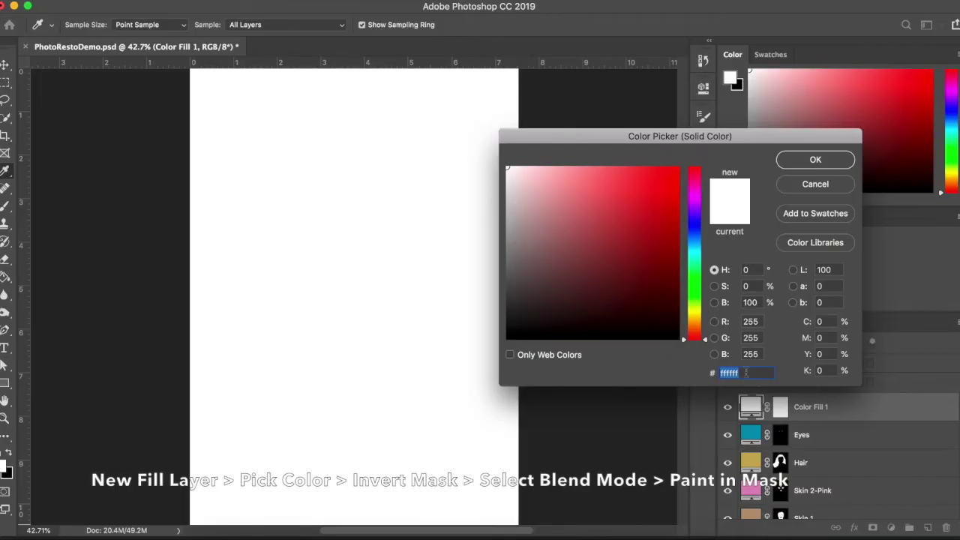
{"action": "type", "text": "663"}
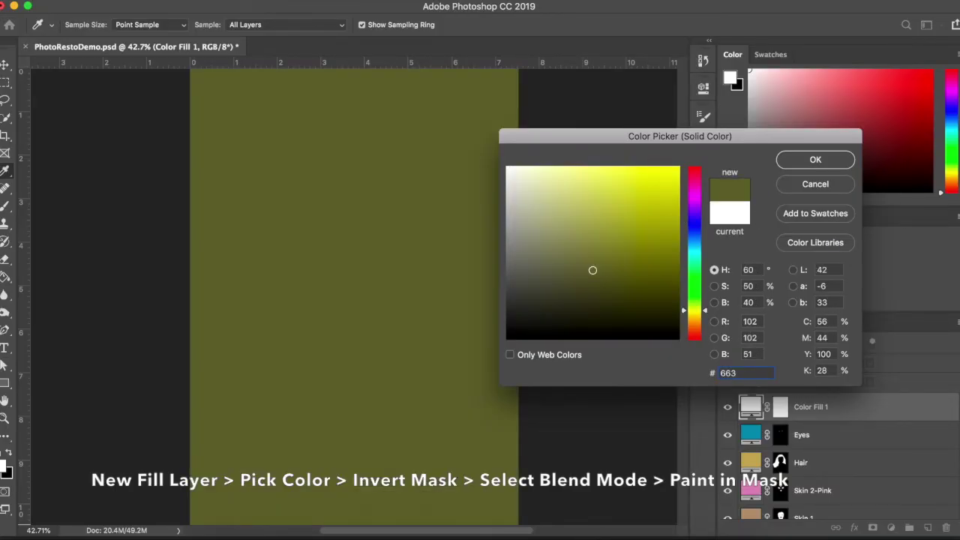
{"action": "type", "text": "73"}
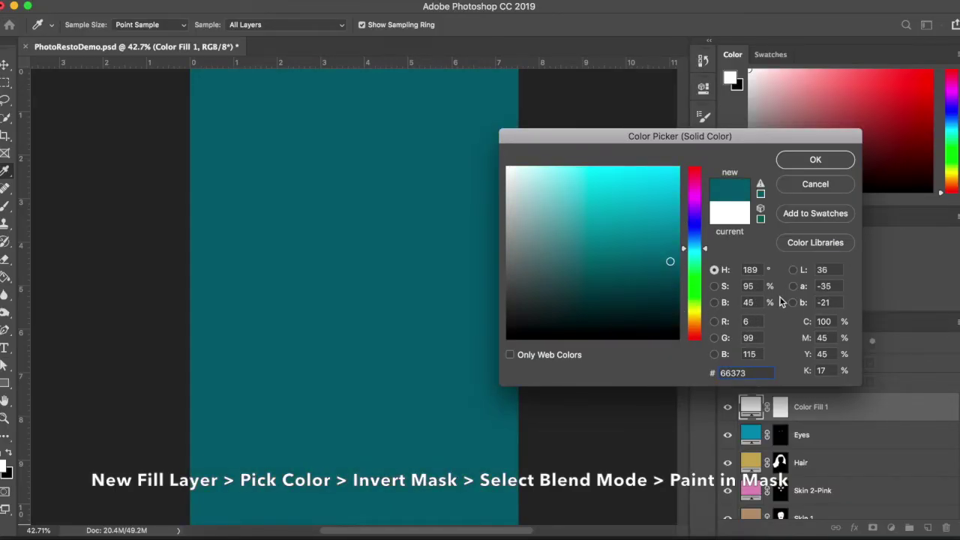
{"action": "type", "text": "7"}
{"action": "left_click", "coordinate": [815, 160]}
Invert the dark red fill layer's mask to black and name the layer Lips.
{"action": "left_click", "coordinate": [780, 406]}
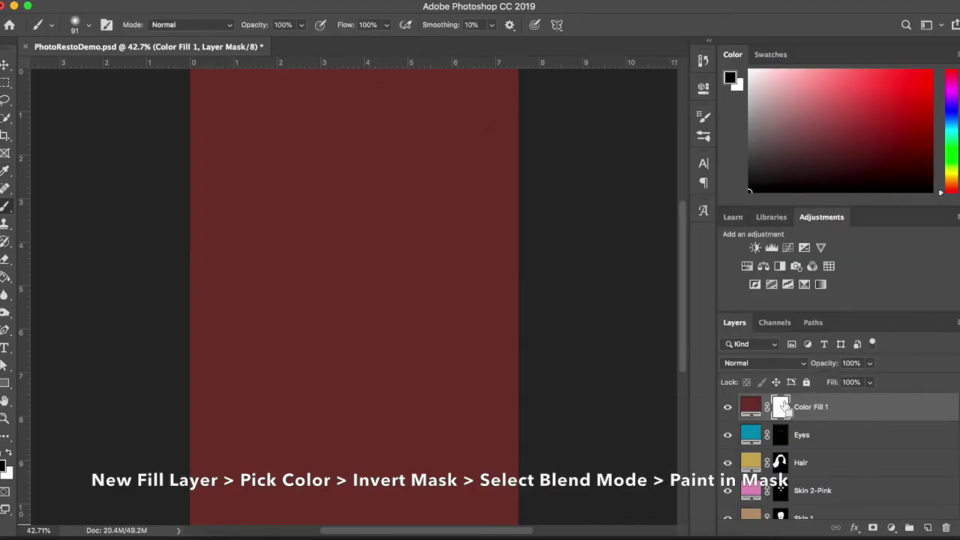
{"action": "key", "text": "super+i"}
{"action": "double_click", "coordinate": [808, 407]}
{"action": "type", "text": "Lips"}
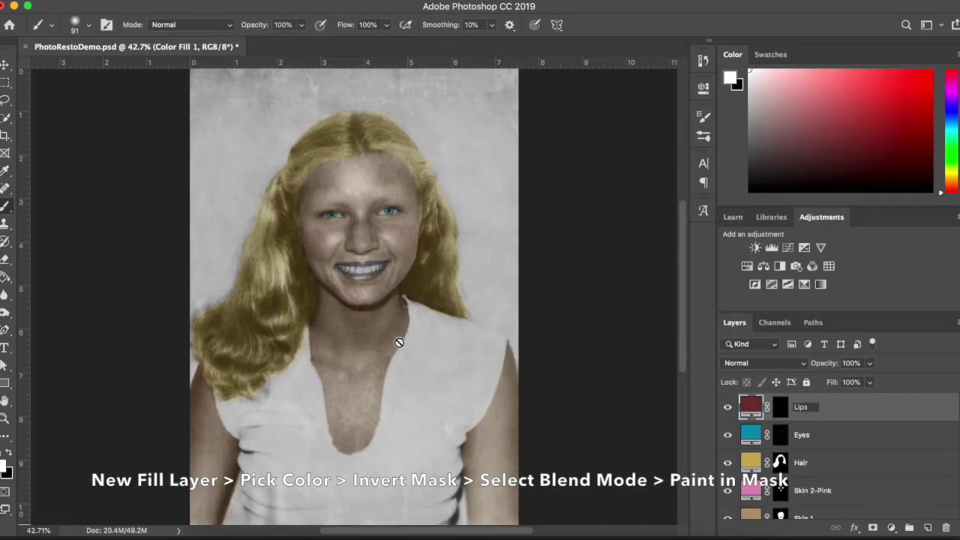
Paint a first white spot on the Lips layer's mask at the lower lip with a 19 px brush.
{"action": "scroll", "coordinate": [399, 342], "scroll_direction": "up", "scroll_amount": 3}
{"action": "scroll", "coordinate": [398, 342], "scroll_direction": "up", "scroll_amount": 5}
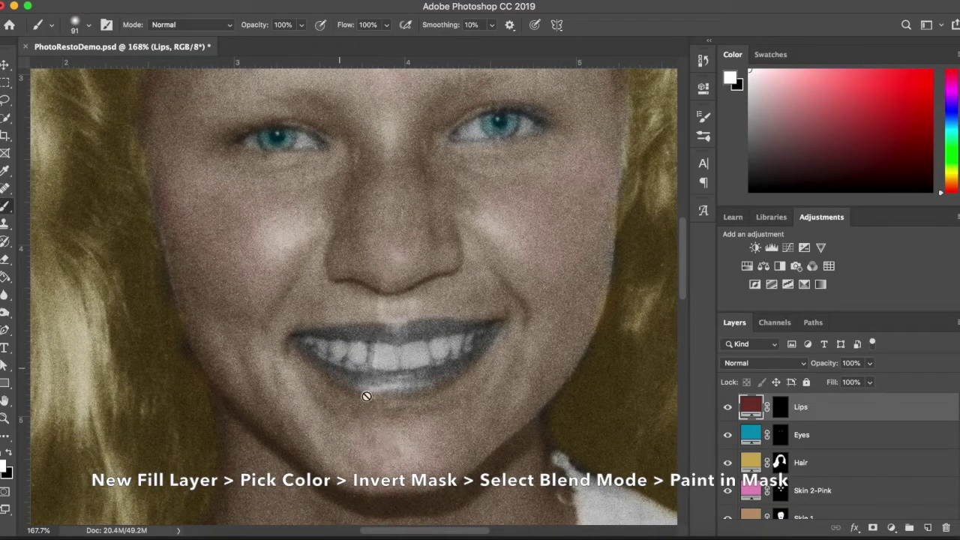
{"action": "key", "text": "super+backslash"}
{"action": "key", "text": "x"}
{"action": "left_click", "coordinate": [10, 450]}
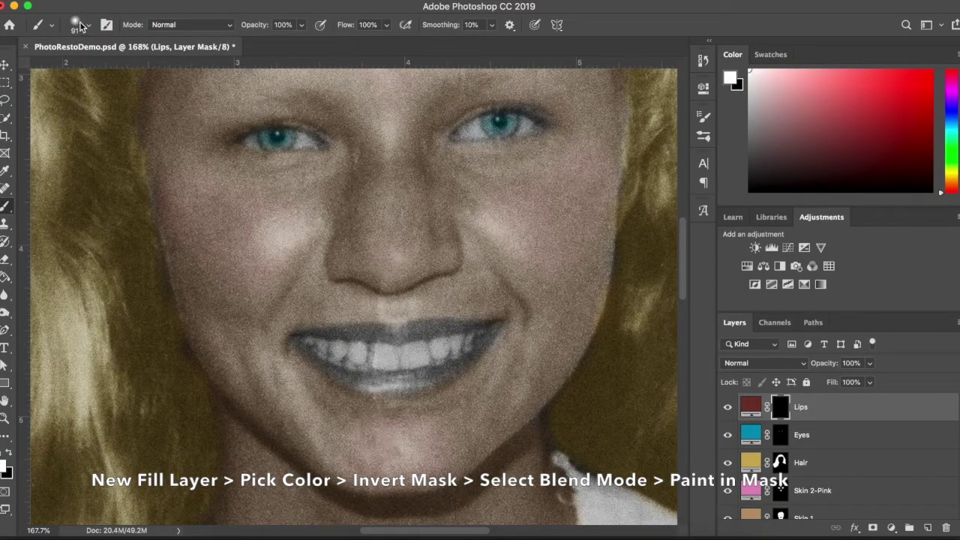
{"action": "left_click", "coordinate": [89, 25]}
{"action": "left_click_drag", "start_coordinate": [98, 67], "coordinate": [74, 68]}
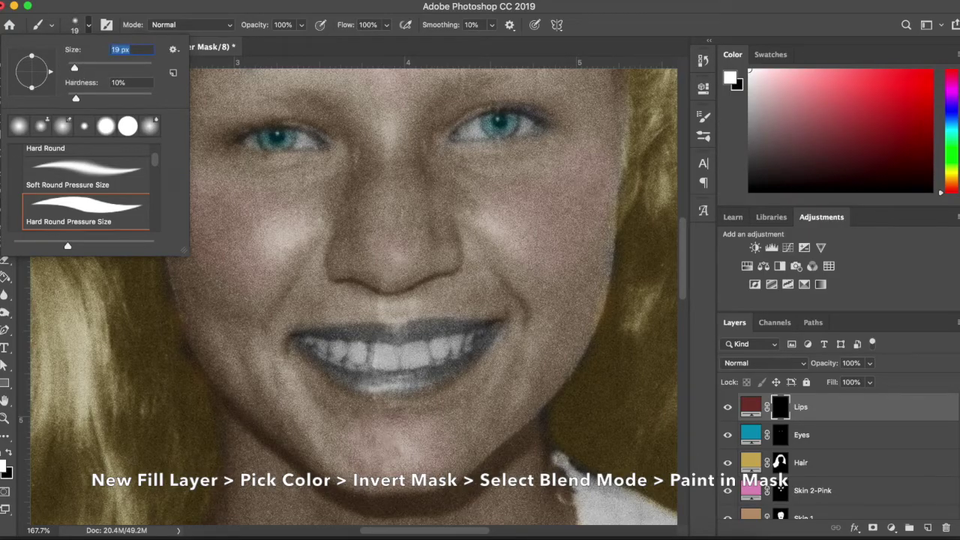
{"action": "left_click", "coordinate": [395, 392]}
Set the Lips layer's blend mode to Soft Light and paint its mask white over the upper and lower lips.
{"action": "left_click", "coordinate": [765, 363]}
{"action": "left_click", "coordinate": [757, 498]}
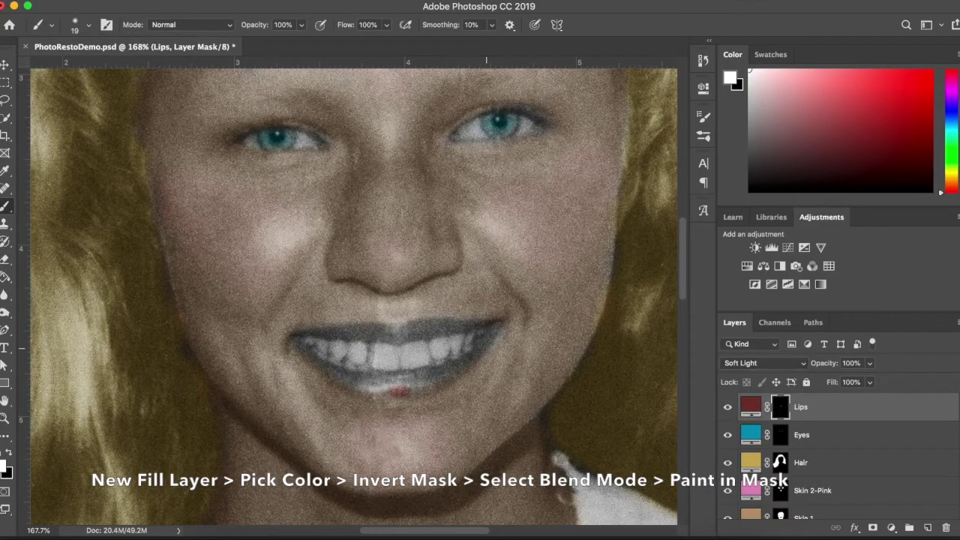
{"action": "mouse_move", "coordinate": [499, 327]}
{"action": "left_mouse_down"}
{"action": "mouse_move", "coordinate": [441, 381]}
{"action": "mouse_move", "coordinate": [387, 392]}
{"action": "mouse_move", "coordinate": [332, 377]}
{"action": "mouse_move", "coordinate": [298, 342]}
{"action": "mouse_move", "coordinate": [317, 362]}
{"action": "mouse_move", "coordinate": [366, 375]}
{"action": "mouse_move", "coordinate": [461, 360]}
{"action": "mouse_move", "coordinate": [374, 383]}
{"action": "left_mouse_up"}
{"action": "mouse_move", "coordinate": [424, 324]}
{"action": "left_mouse_down"}
{"action": "mouse_move", "coordinate": [407, 325]}
{"action": "mouse_move", "coordinate": [497, 324]}
{"action": "mouse_move", "coordinate": [403, 336]}
{"action": "mouse_move", "coordinate": [299, 334]}
{"action": "mouse_move", "coordinate": [408, 326]}
{"action": "left_mouse_up"}
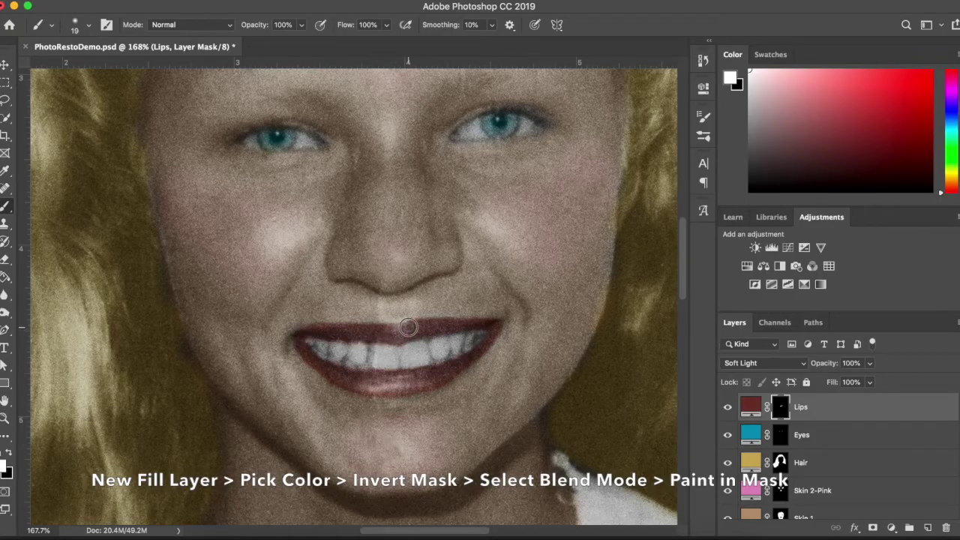
Paint black on the Lips layer's mask to clean the color off the skin and teeth along the lip edges.
{"action": "left_click", "coordinate": [10, 452]}
{"action": "left_click_drag", "start_coordinate": [295, 326], "coordinate": [363, 318]}
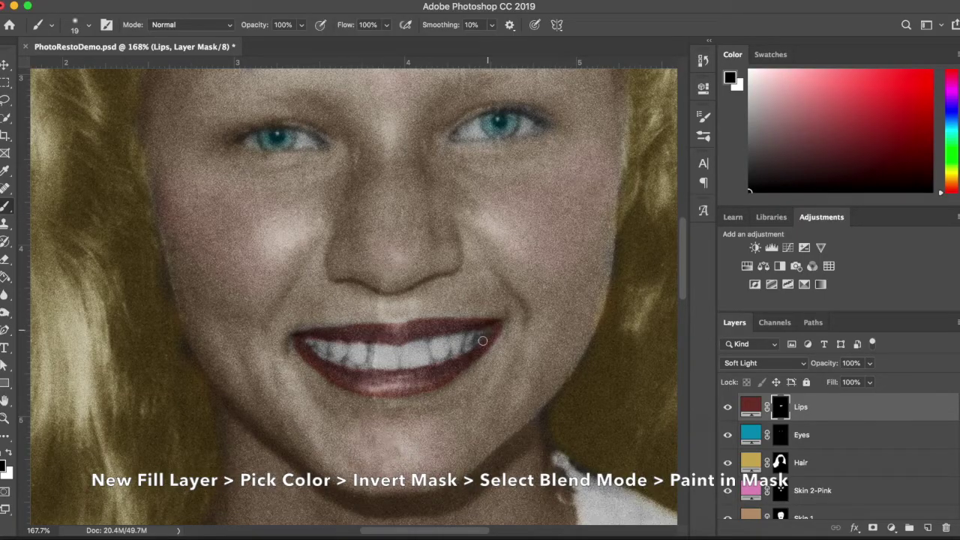
{"action": "mouse_move", "coordinate": [305, 342]}
{"action": "left_mouse_down"}
{"action": "mouse_move", "coordinate": [291, 352]}
{"action": "mouse_move", "coordinate": [315, 381]}
{"action": "left_mouse_up"}
Lower the Lips layer's opacity to 90%.
{"action": "left_click_drag", "start_coordinate": [870, 364], "coordinate": [855, 383]}
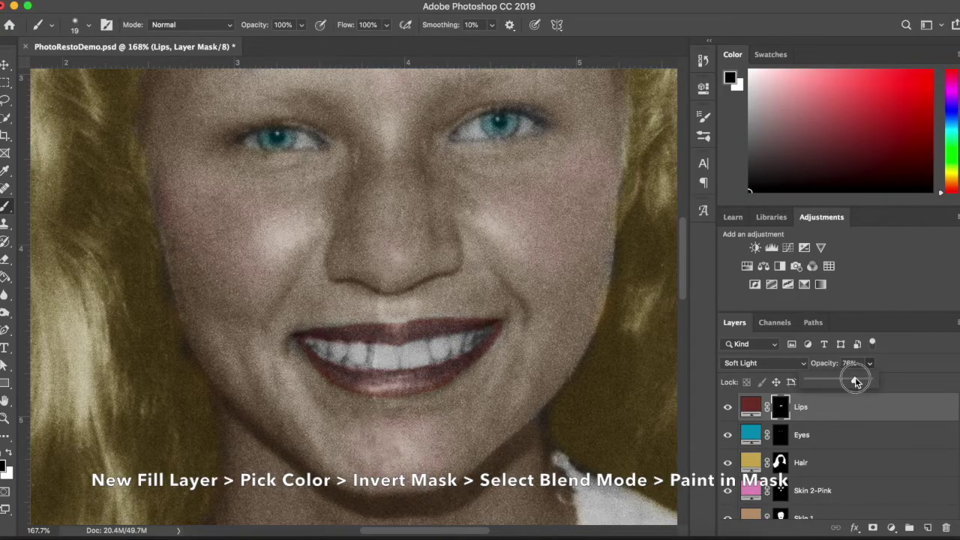
{"action": "left_click_drag", "start_coordinate": [855, 383], "coordinate": [863, 381]}
{"action": "scroll", "coordinate": [578, 367], "scroll_direction": "down", "scroll_amount": 2}
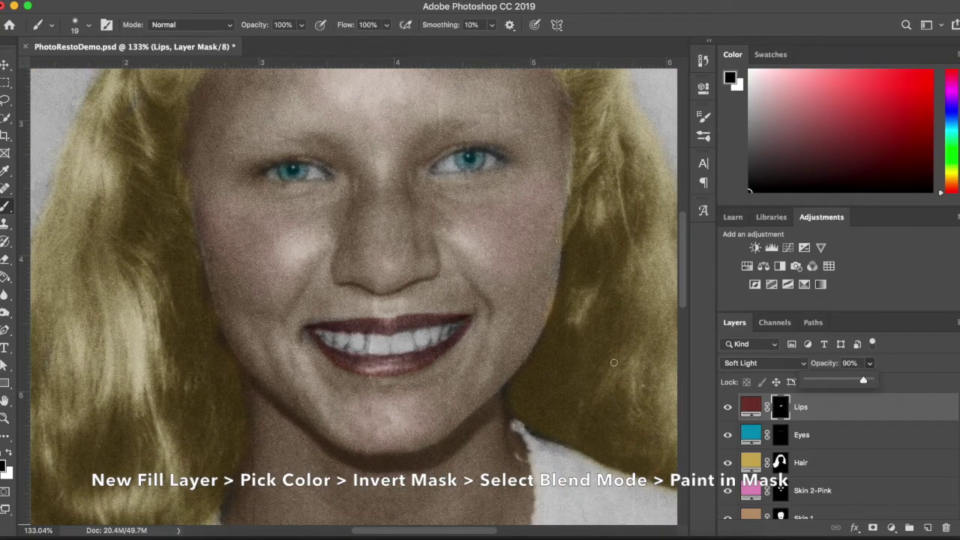
{"action": "scroll", "coordinate": [598, 362], "scroll_direction": "down", "scroll_amount": 5}
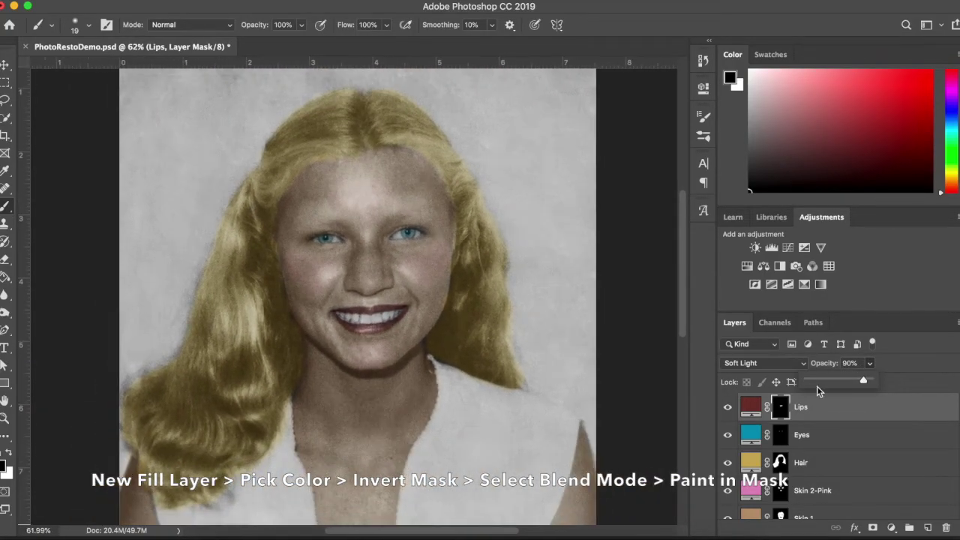
{"action": "left_click", "coordinate": [896, 312]}
Select the backdrop around the woman with a 67 px Quick Selection brush and subtract her hair from the selection.
{"action": "scroll", "coordinate": [400, 293], "scroll_direction": "down", "scroll_amount": 2}
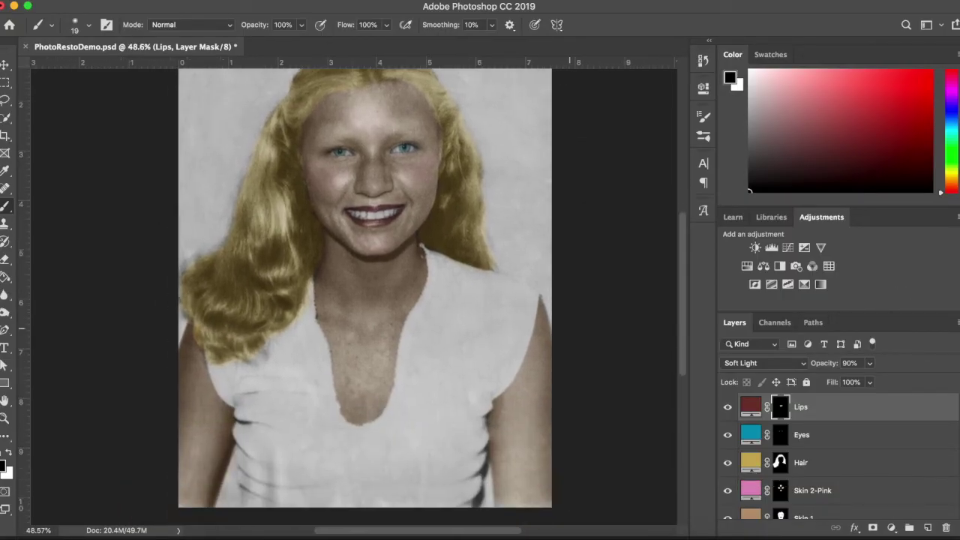
{"action": "scroll", "coordinate": [569, 365], "scroll_direction": "down", "scroll_amount": 1}
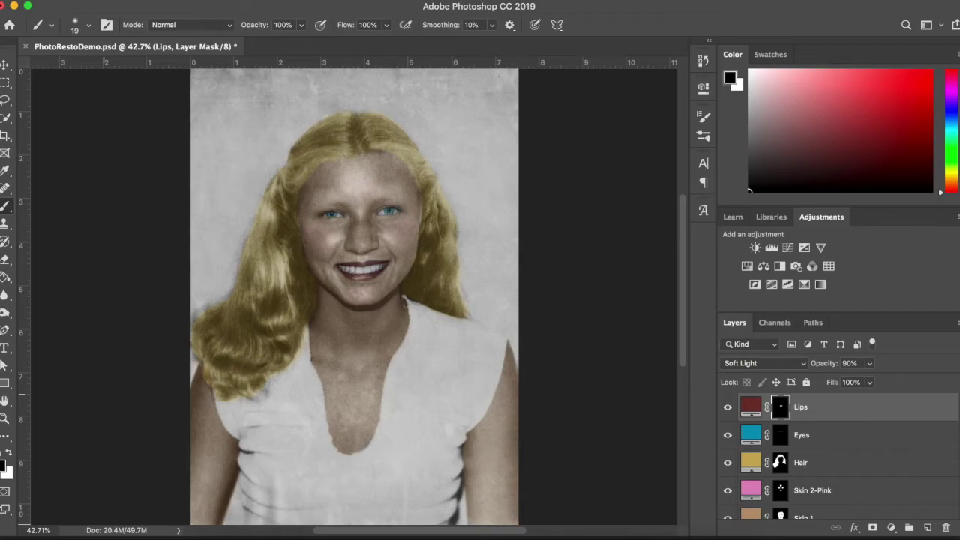
{"action": "left_click", "coordinate": [5, 118]}
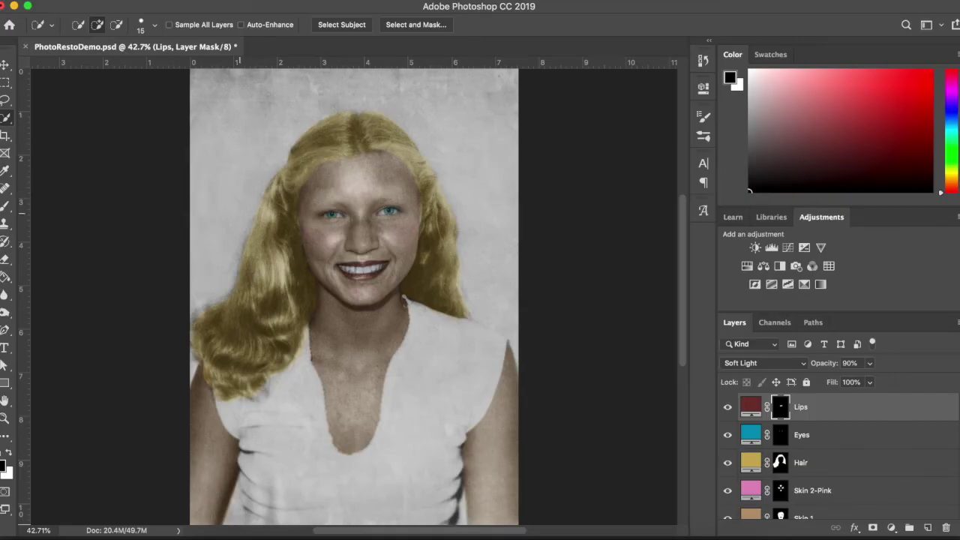
{"action": "left_click", "coordinate": [143, 24]}
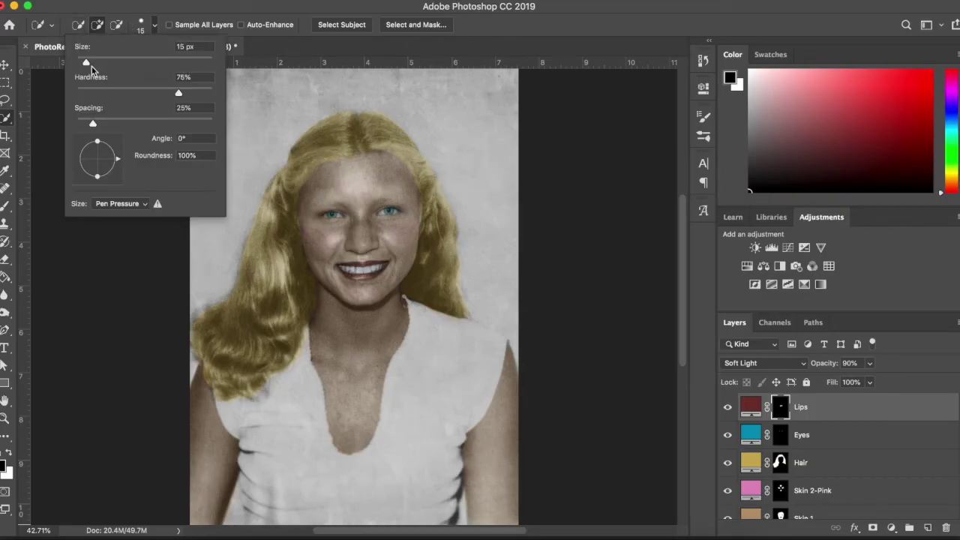
{"action": "left_click_drag", "start_coordinate": [86, 63], "coordinate": [118, 67]}
{"action": "left_click", "coordinate": [270, 105]}
{"action": "mouse_move", "coordinate": [268, 101]}
{"action": "left_mouse_down"}
{"action": "mouse_move", "coordinate": [228, 158]}
{"action": "mouse_move", "coordinate": [204, 258]}
{"action": "left_mouse_up"}
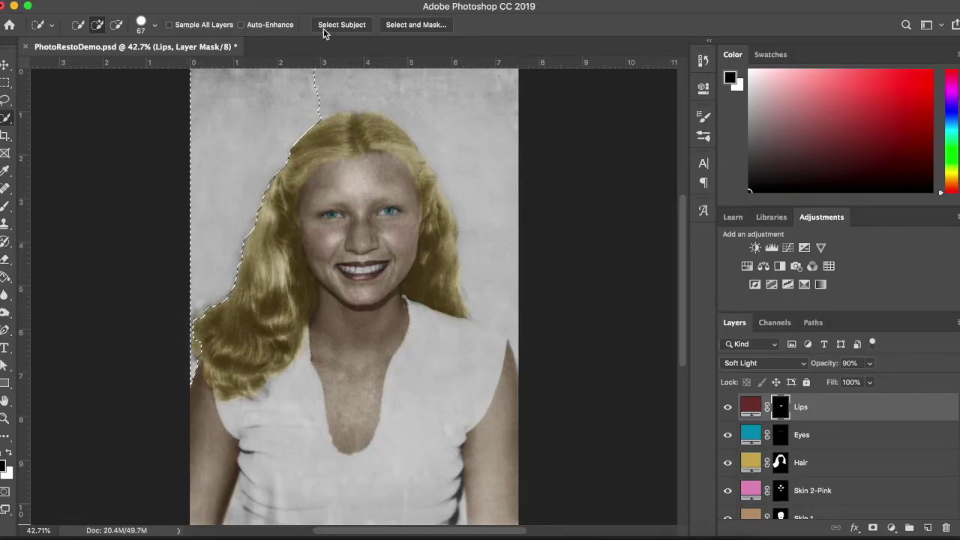
{"action": "mouse_move", "coordinate": [310, 96]}
{"action": "left_mouse_down"}
{"action": "mouse_move", "coordinate": [389, 87]}
{"action": "mouse_move", "coordinate": [471, 132]}
{"action": "mouse_move", "coordinate": [507, 242]}
{"action": "mouse_move", "coordinate": [499, 277]}
{"action": "mouse_move", "coordinate": [518, 363]}
{"action": "left_mouse_up"}
{"action": "left_click", "coordinate": [115, 27]}
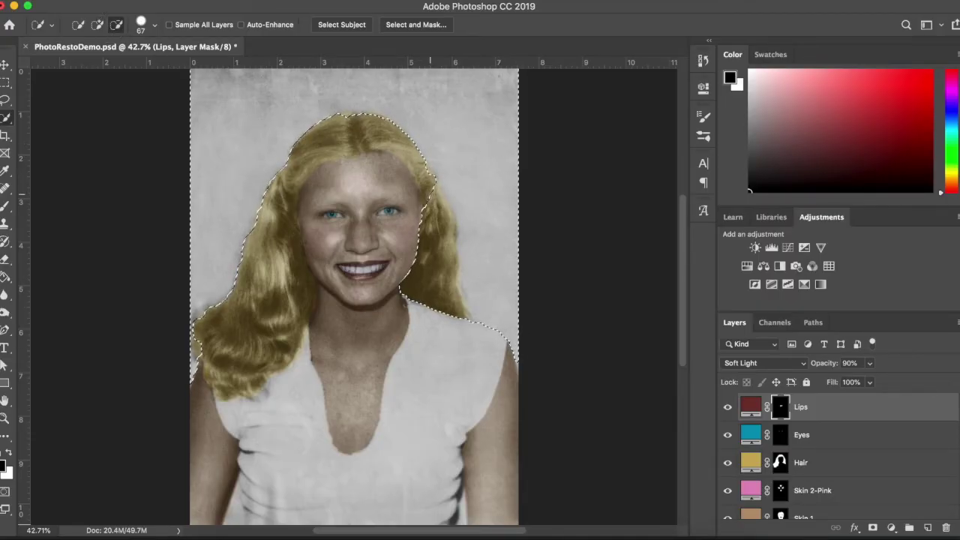
{"action": "mouse_move", "coordinate": [427, 157]}
{"action": "left_mouse_down"}
{"action": "mouse_move", "coordinate": [427, 253]}
{"action": "mouse_move", "coordinate": [442, 297]}
{"action": "mouse_move", "coordinate": [437, 309]}
{"action": "mouse_move", "coordinate": [420, 301]}
{"action": "left_mouse_up"}
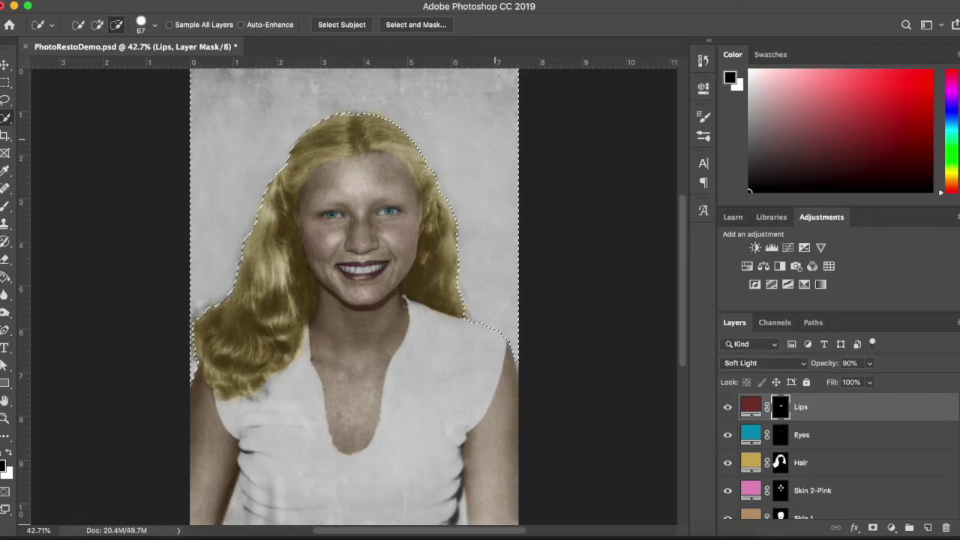
Feather and smooth the backdrop selection's edge in Select and Mask and apply the refinement.
{"action": "left_click", "coordinate": [412, 26]}
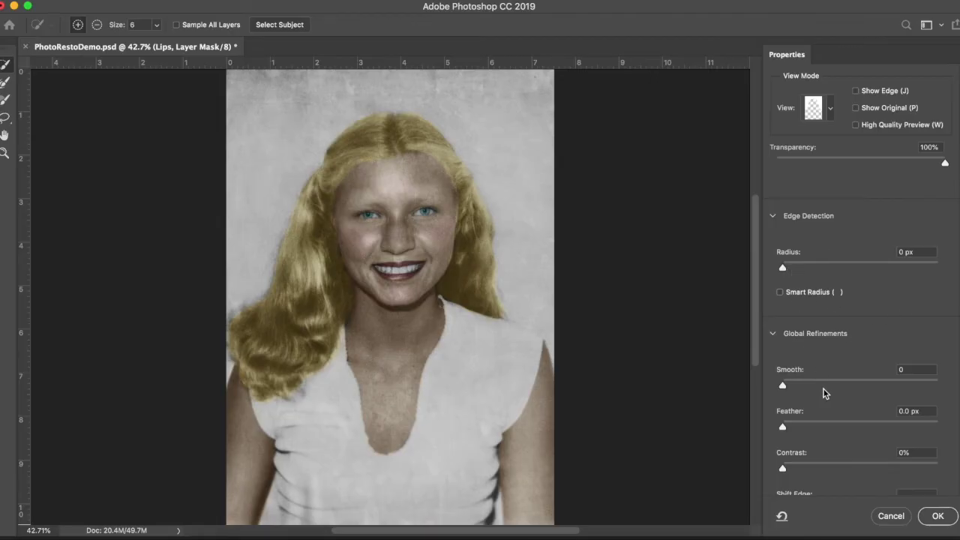
{"action": "left_click_drag", "start_coordinate": [783, 432], "coordinate": [815, 432]}
{"action": "left_click_drag", "start_coordinate": [816, 426], "coordinate": [831, 427]}
{"action": "left_click_drag", "start_coordinate": [783, 387], "coordinate": [803, 387]}
{"action": "left_click", "coordinate": [935, 517]}
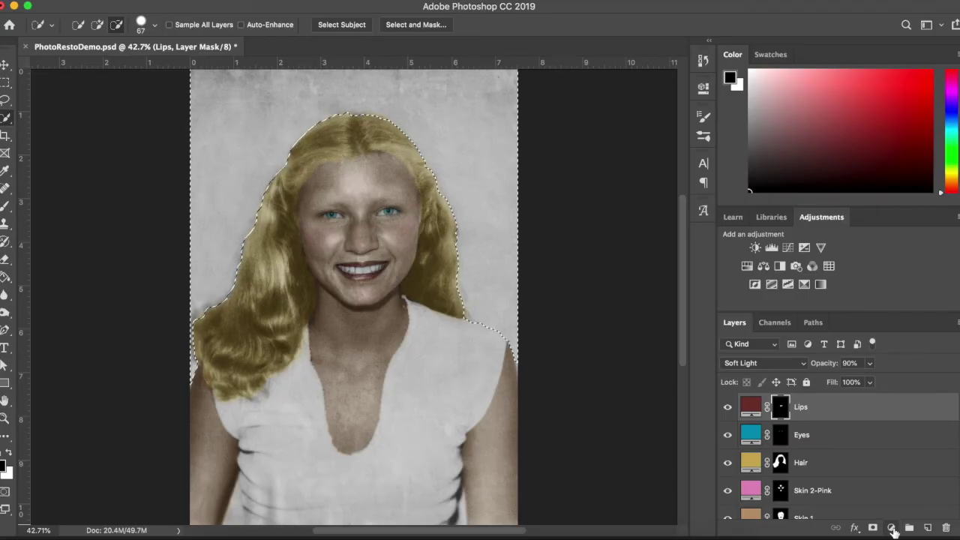
Add a Solid Color fill of #acffff masked to the selected backdrop and set its blend mode to Soft Light.
{"action": "left_click", "coordinate": [892, 529]}
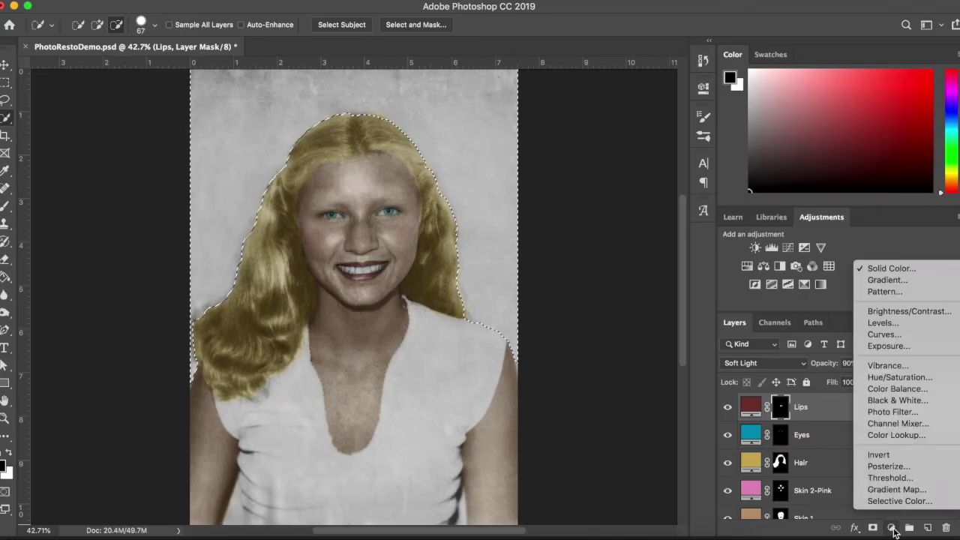
{"action": "left_click", "coordinate": [920, 272]}
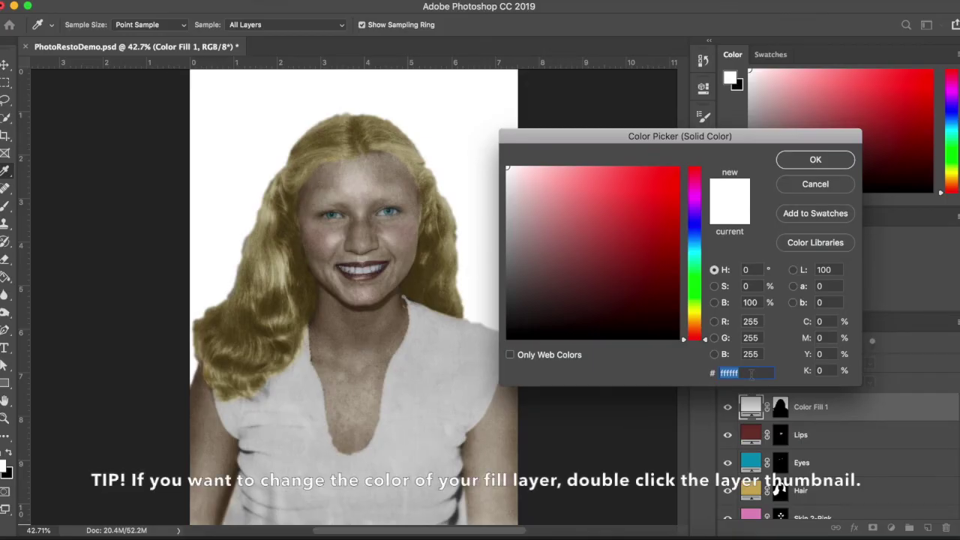
{"action": "type", "text": "a"}
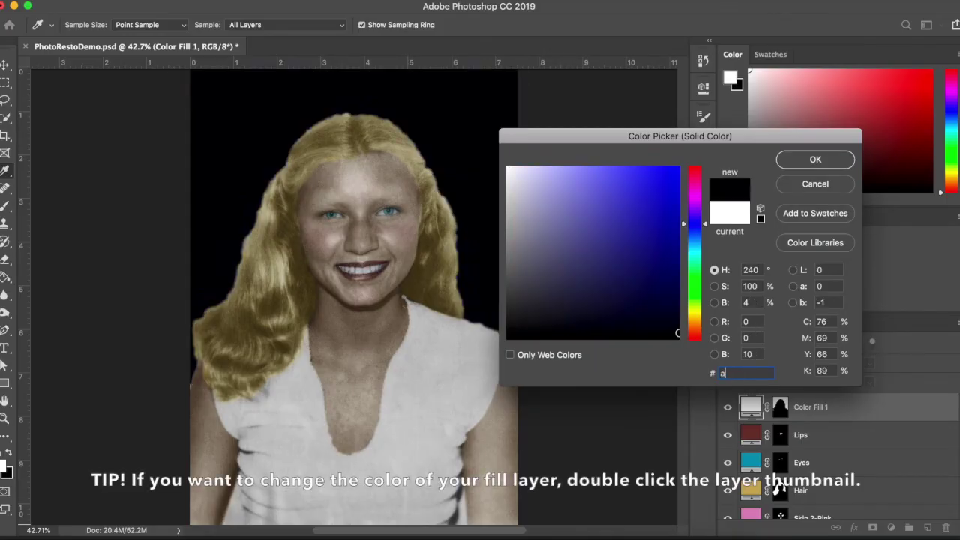
{"action": "type", "text": "cffff"}
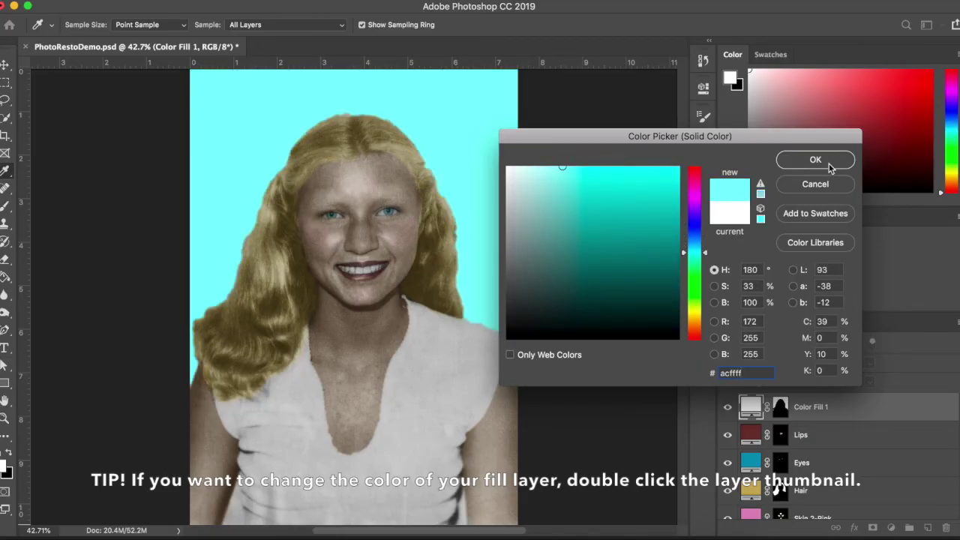
{"action": "left_click", "coordinate": [828, 166]}
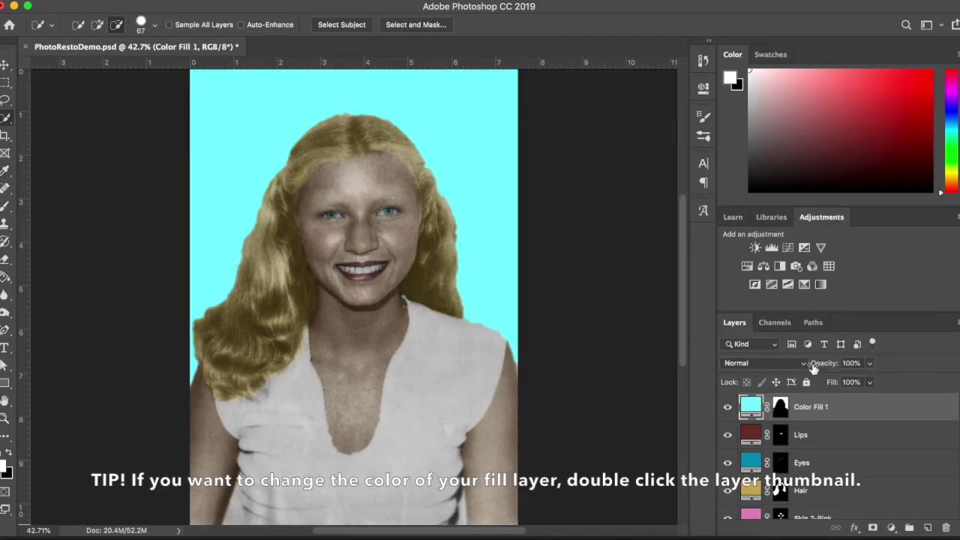
{"action": "left_click", "coordinate": [803, 363]}
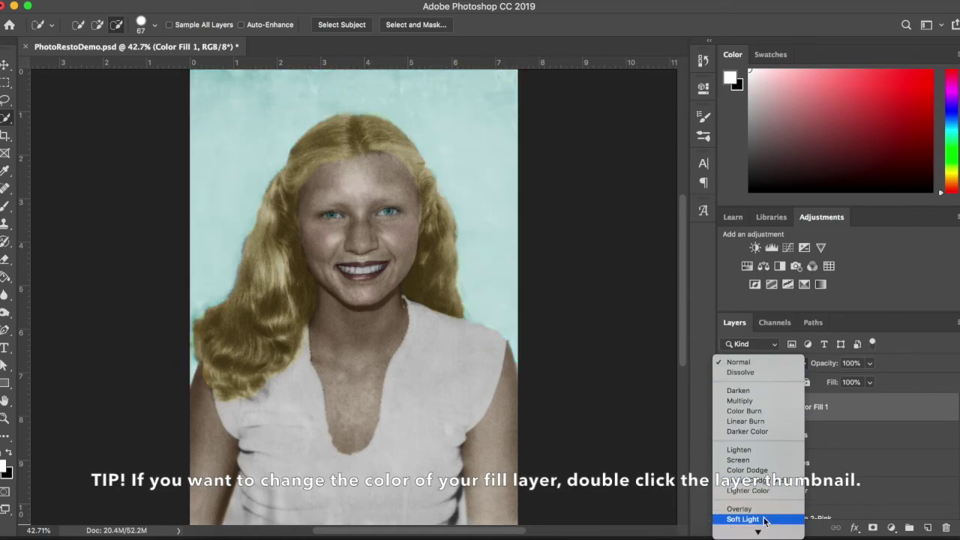
{"action": "left_click", "coordinate": [764, 519]}
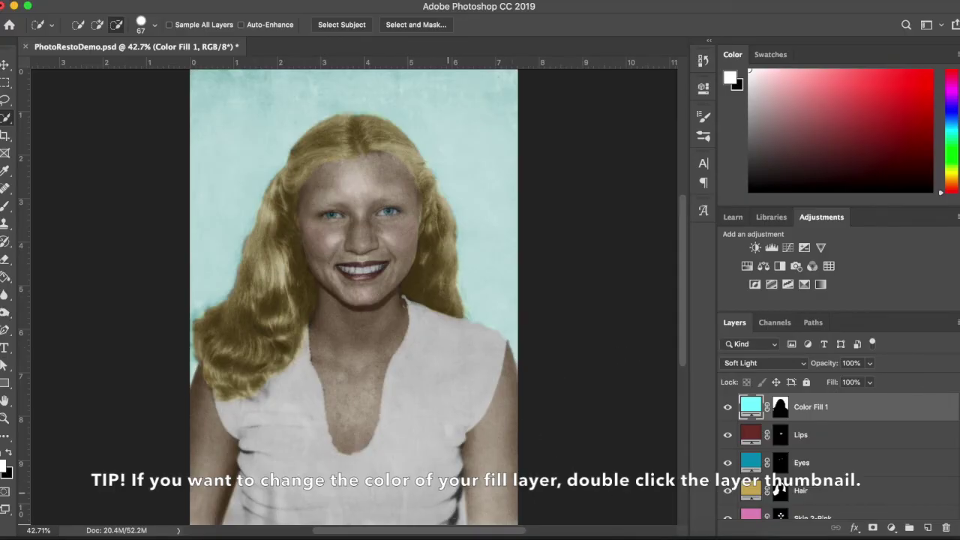
Paint white on the backdrop fill's mask with a 54 px brush over the gaps between the arms and torso.
{"action": "left_click", "coordinate": [780, 408]}
{"action": "scroll", "coordinate": [557, 365], "scroll_direction": "down", "scroll_amount": 5}
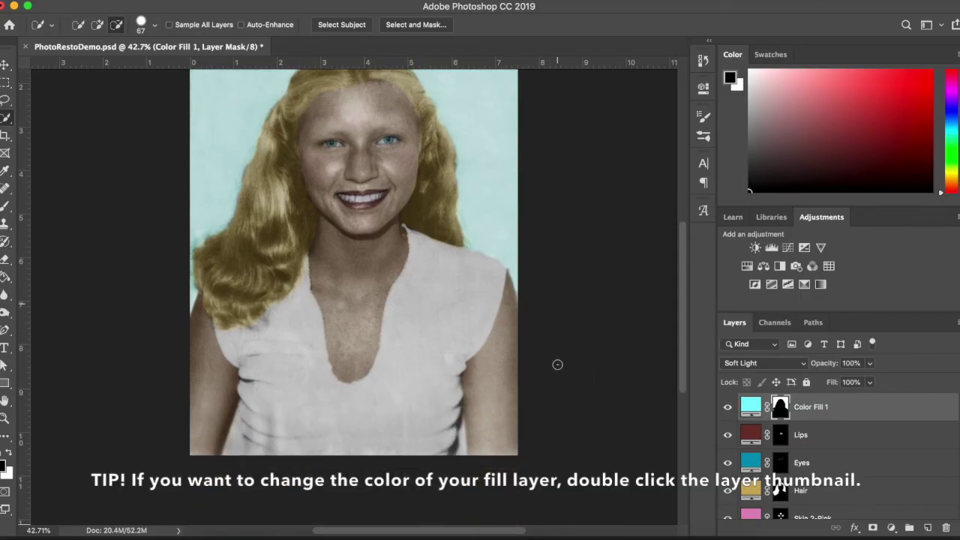
{"action": "left_click", "coordinate": [5, 206]}
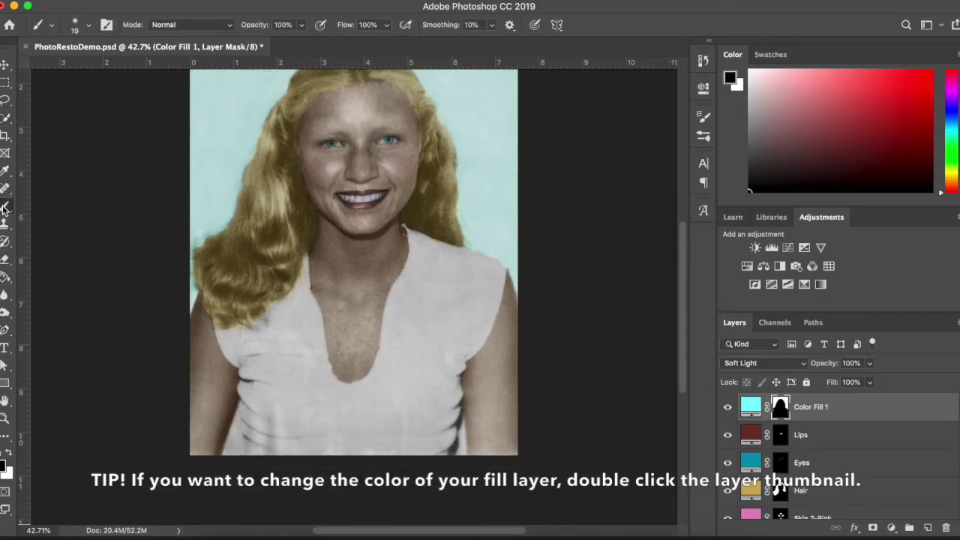
{"action": "left_click", "coordinate": [9, 453]}
{"action": "left_click", "coordinate": [89, 27]}
{"action": "left_click_drag", "start_coordinate": [77, 71], "coordinate": [90, 69]}
{"action": "key", "text": "Return"}
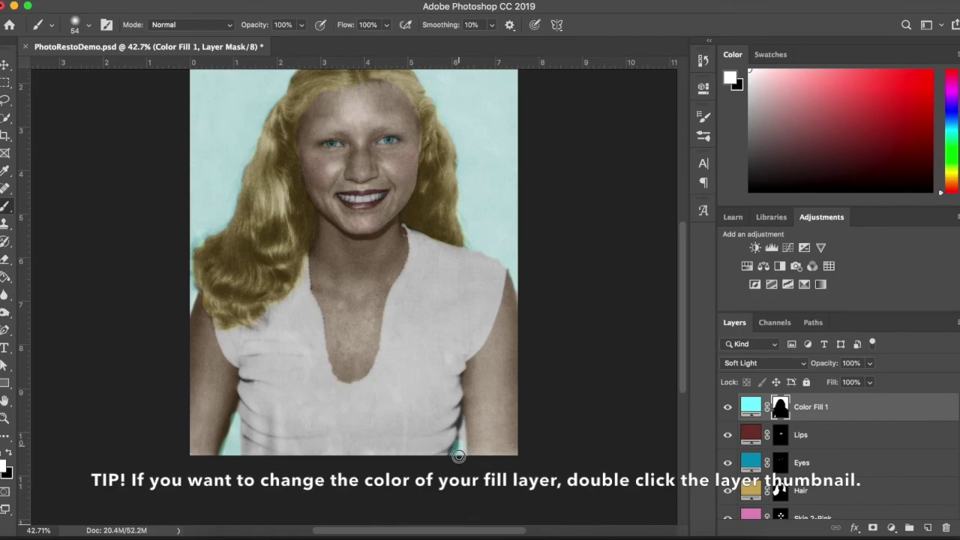
{"action": "left_click_drag", "start_coordinate": [459, 423], "coordinate": [461, 411]}
Paint black on the backdrop fill's mask to clean excess color along the shirt and arm edges at the lower gap.
{"action": "left_click", "coordinate": [9, 452]}
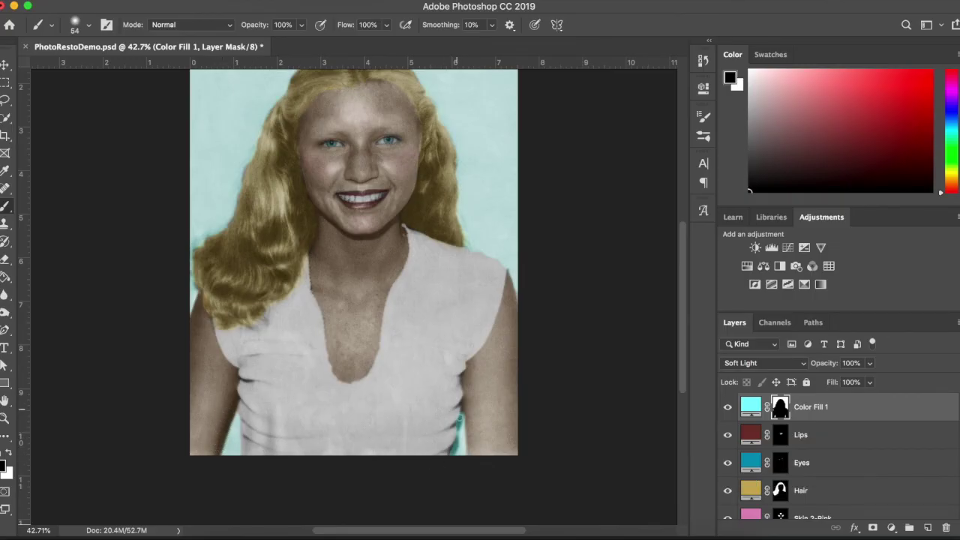
{"action": "mouse_move", "coordinate": [465, 408]}
{"action": "left_mouse_down"}
{"action": "mouse_move", "coordinate": [473, 458]}
{"action": "mouse_move", "coordinate": [457, 414]}
{"action": "mouse_move", "coordinate": [440, 464]}
{"action": "left_mouse_up"}
{"action": "key", "text": "super+minus"}
{"action": "key", "text": "super+0"}
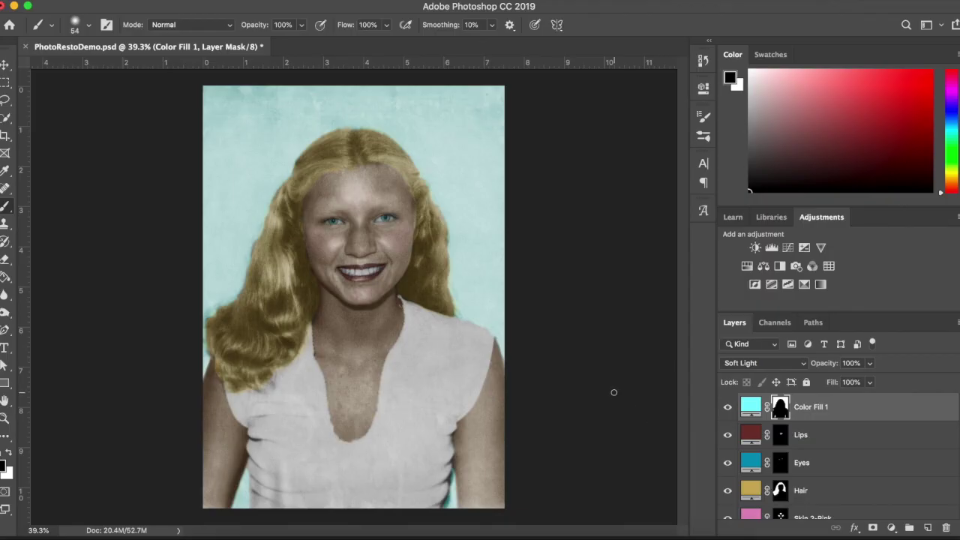
Rename the backdrop's cyan fill layer as Background.
{"action": "double_click", "coordinate": [814, 408]}
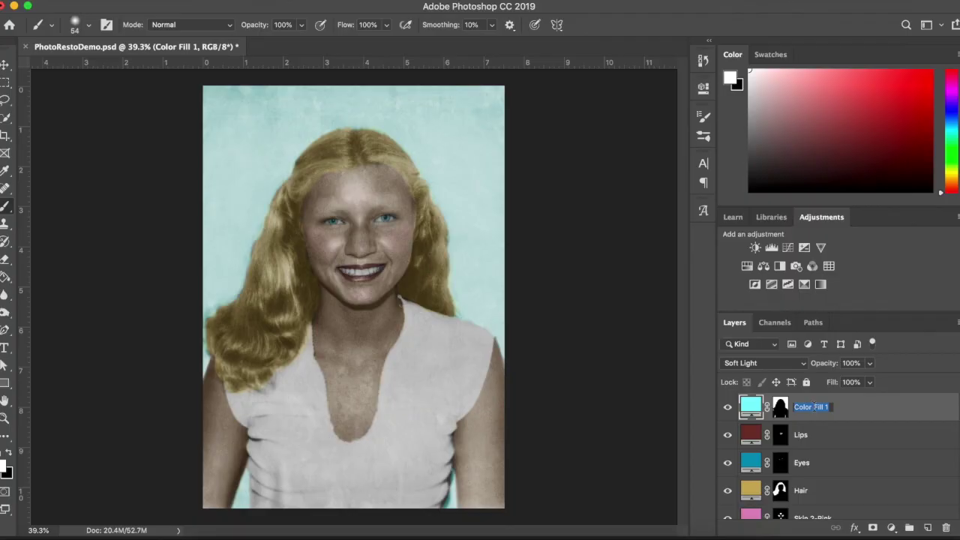
{"action": "type", "text": "Background"}
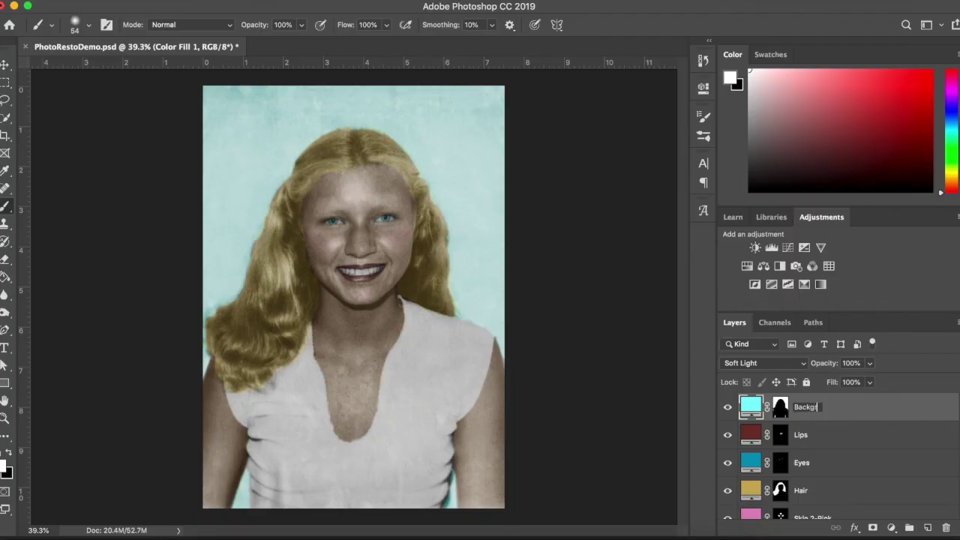